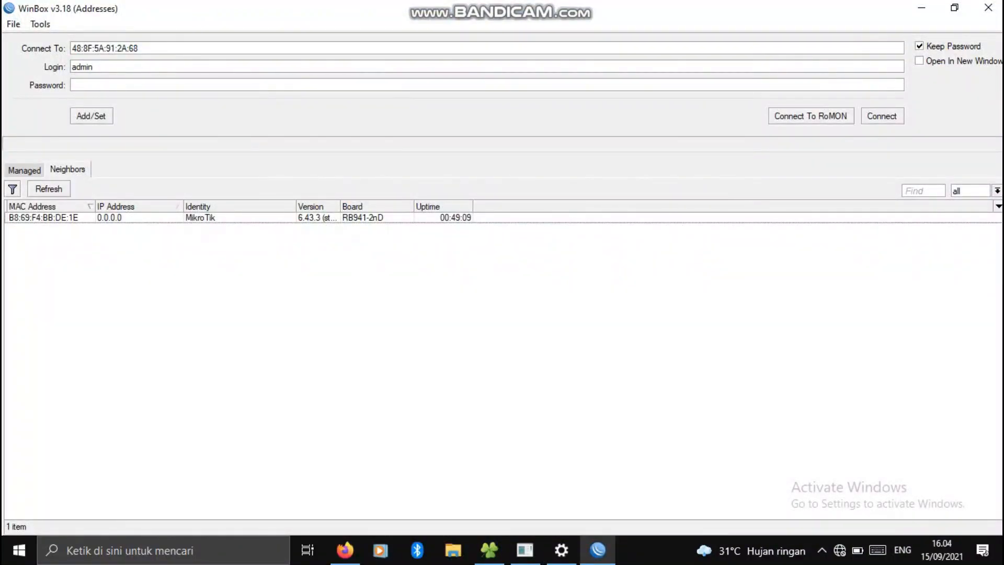
Step: Connect to the discovered RB941-2nD MikroTik router with the admin login and enable its wlan1 wireless interface
left_click(44, 218)
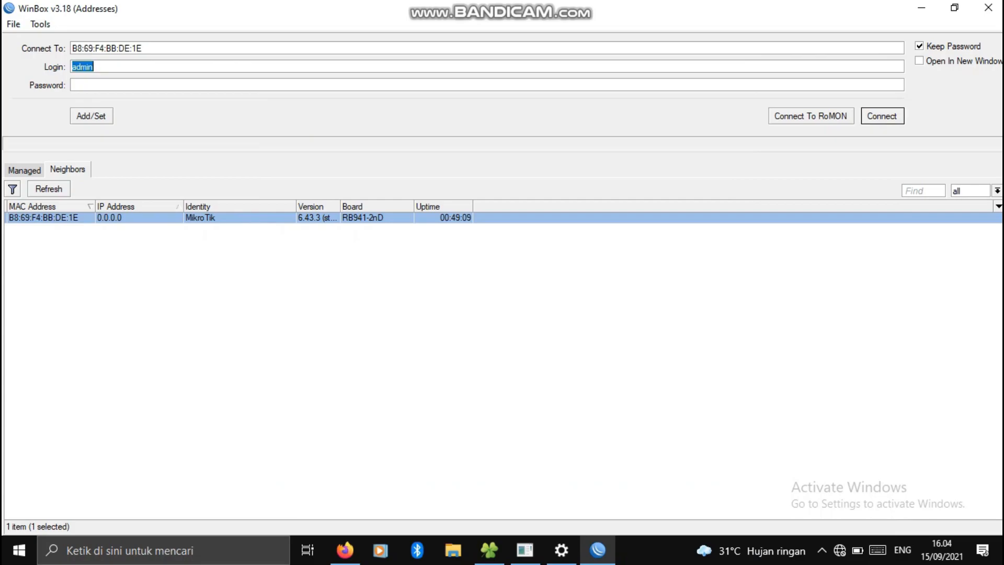
key("Return")
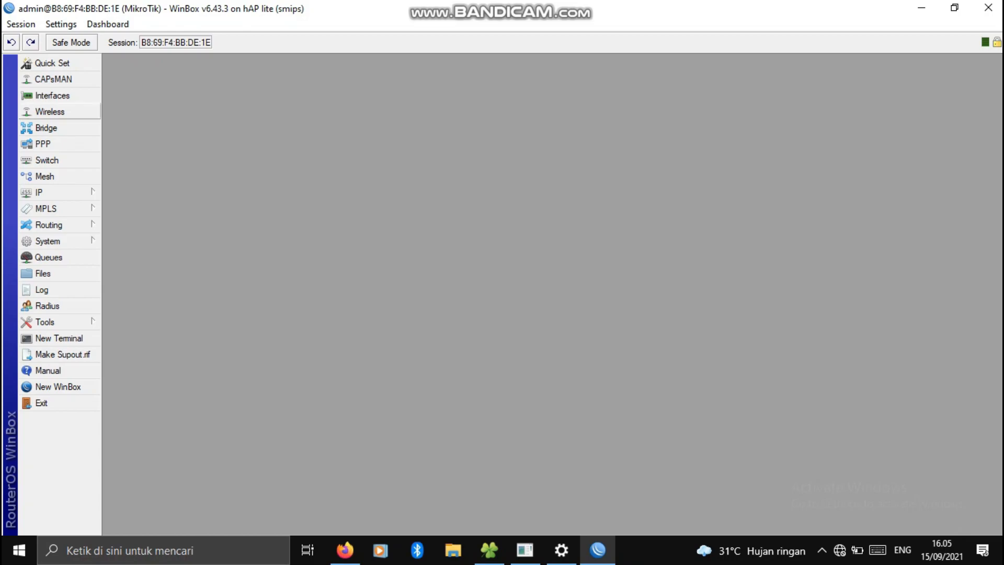
left_click(50, 111)
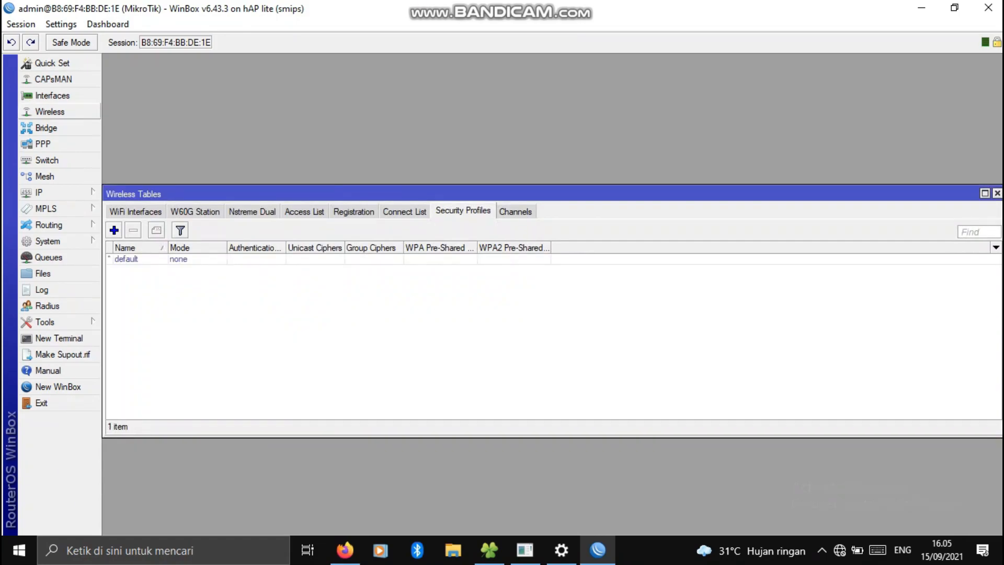
left_click(135, 211)
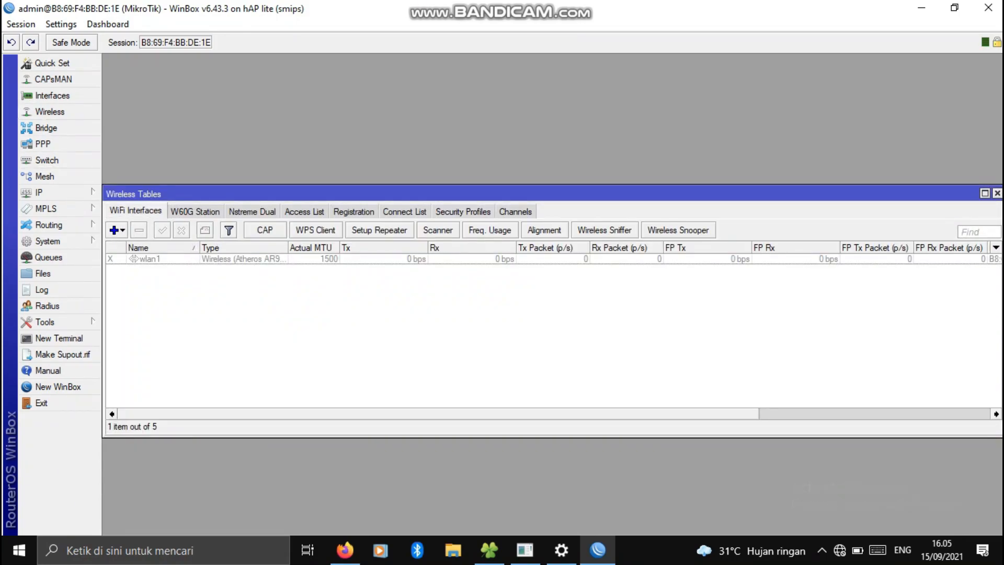
left_click(150, 258)
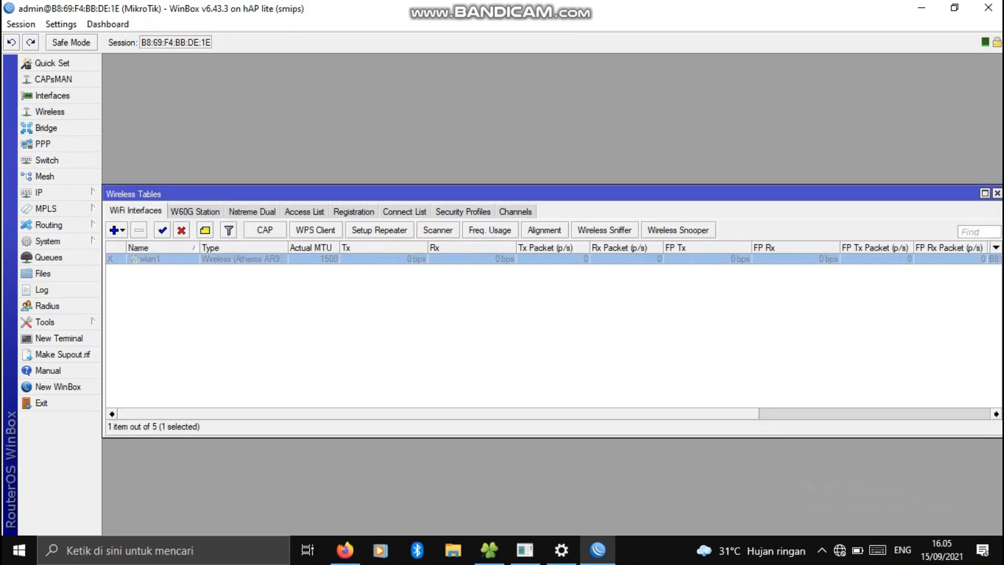
left_click(163, 230)
Step: Scan for wireless networks from the wlan1 interface and connect it to the SSID SKANETRA.RPL.TKJ.NET
double_click(150, 259)
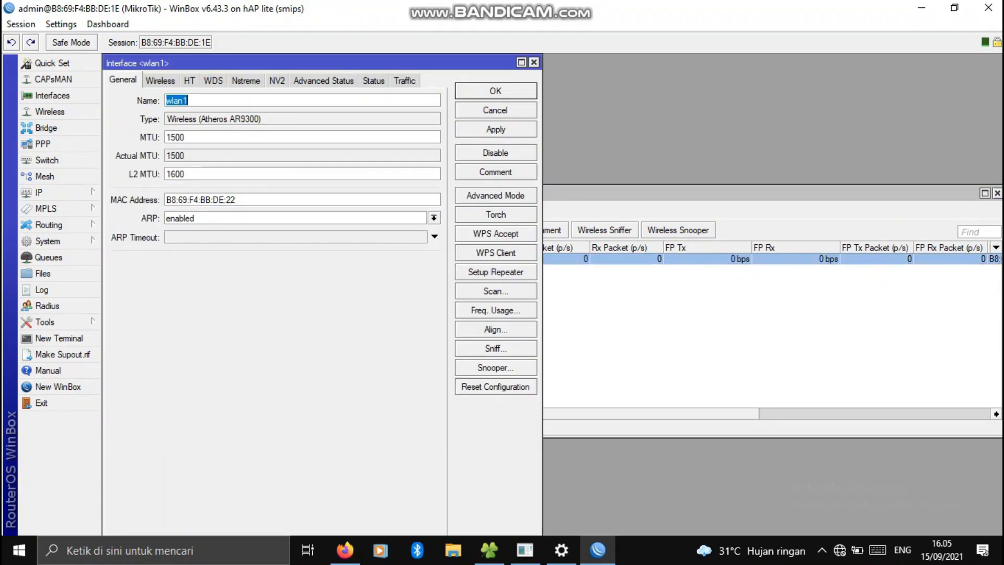
left_click(160, 81)
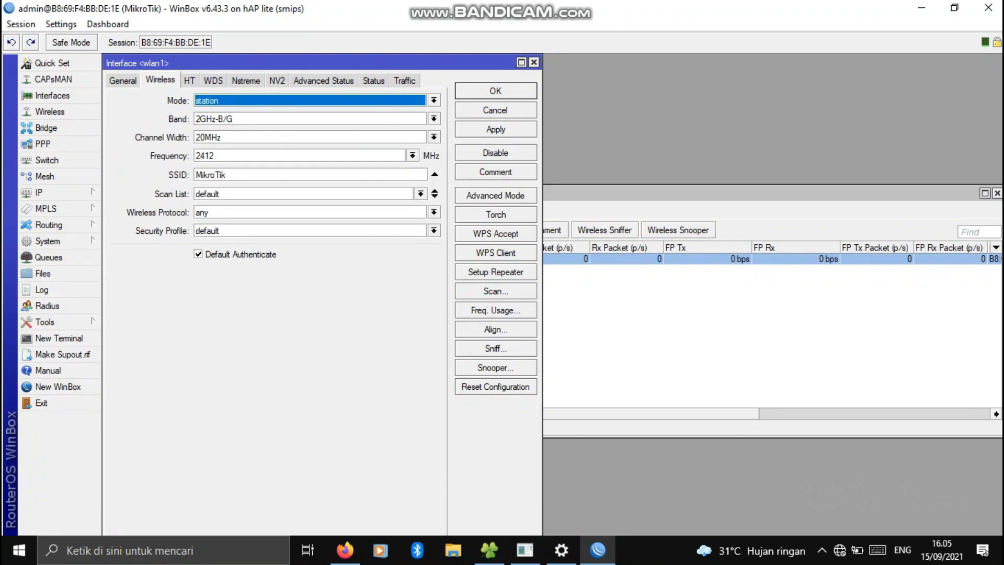
left_click(496, 291)
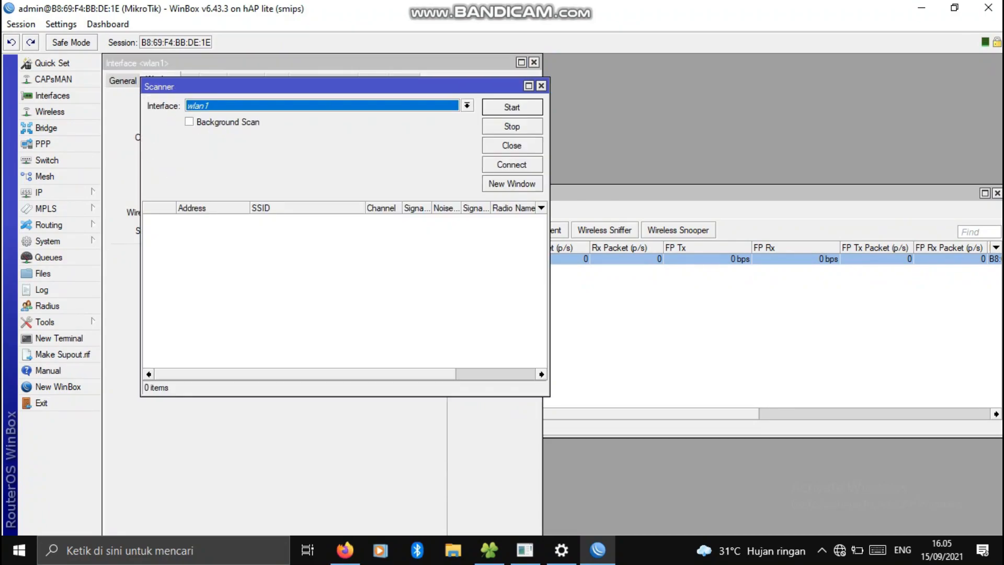
key("Return")
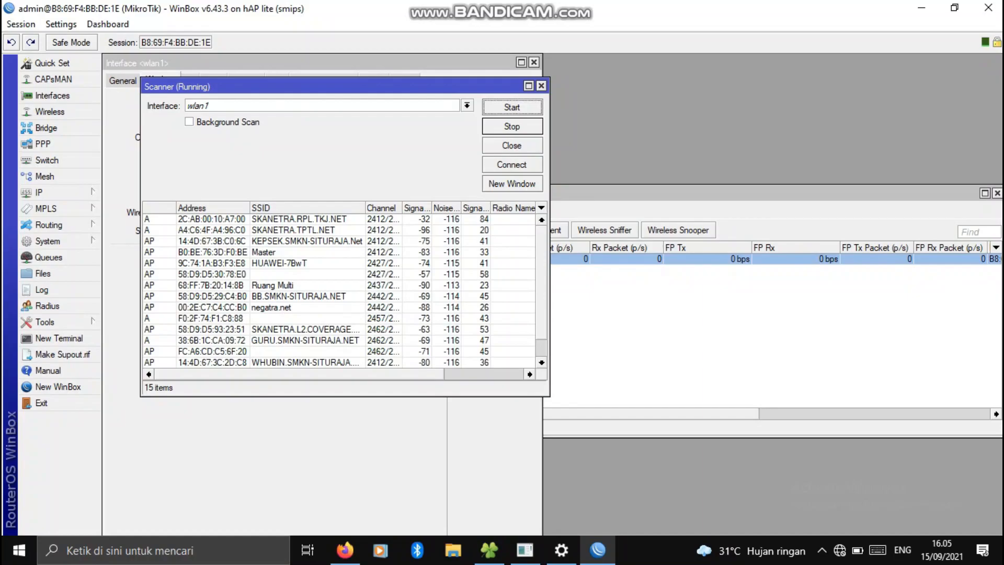
left_click(306, 241)
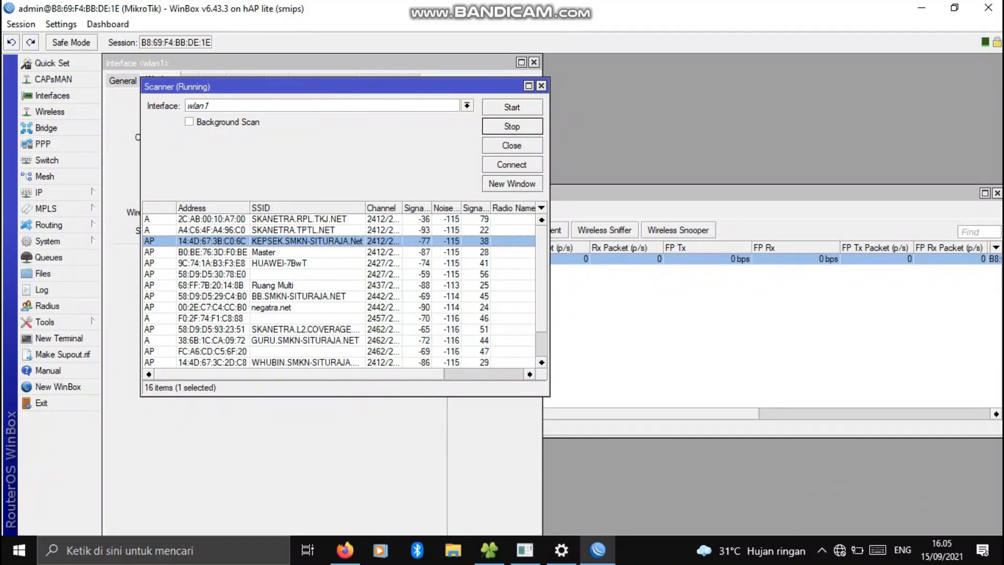
left_click(299, 219)
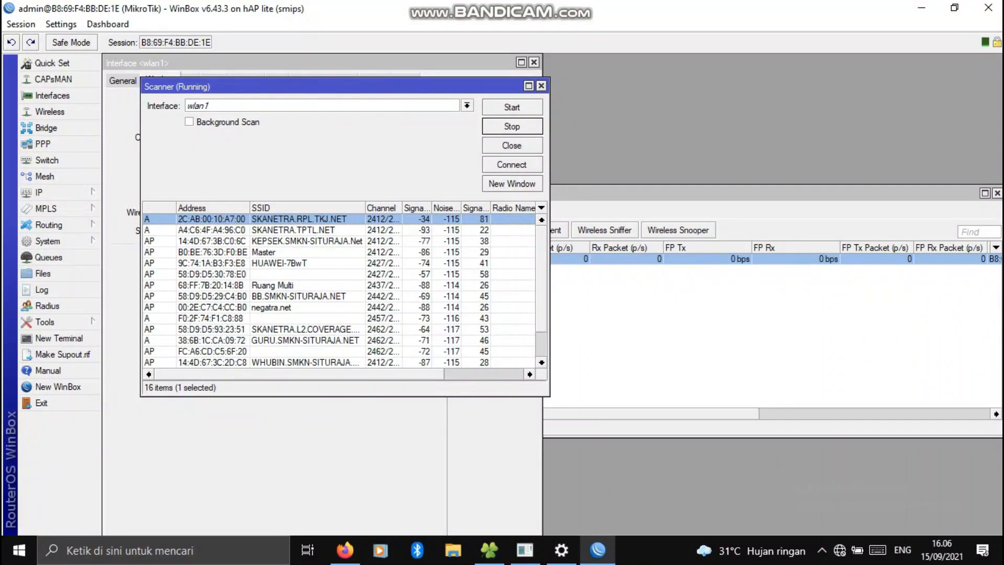
left_click(512, 165)
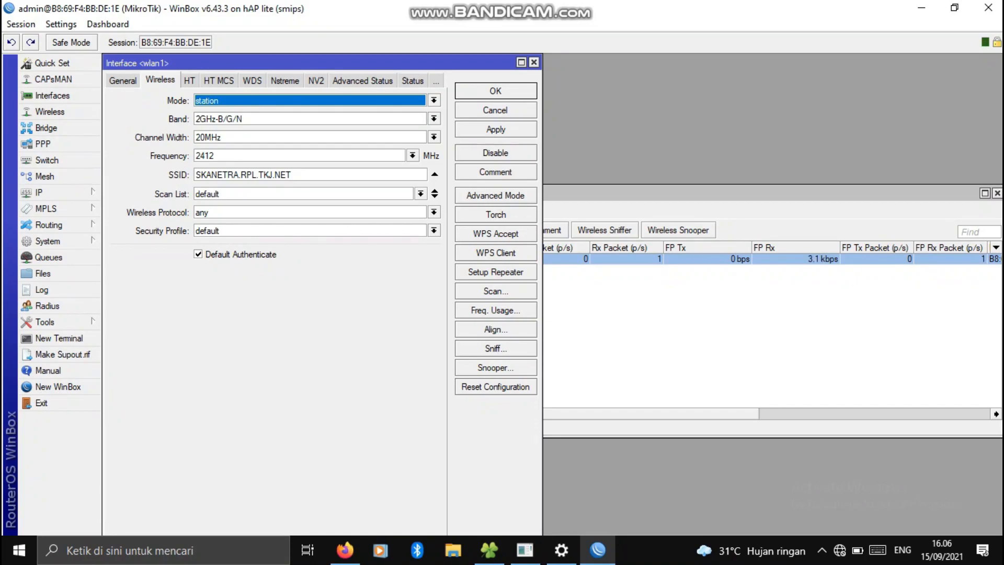
Step: Show wlan1's general settings and select its MAC address
left_click(123, 80)
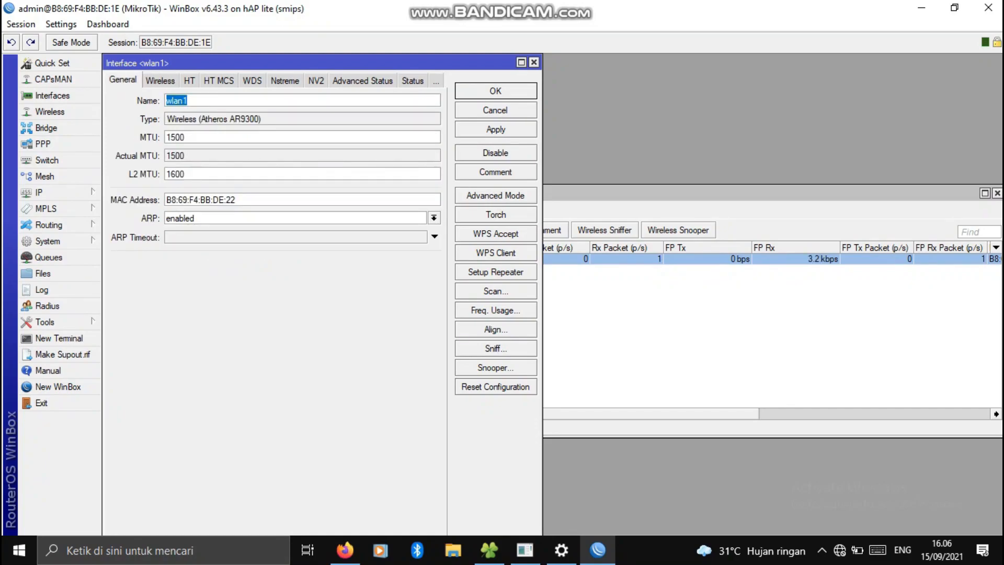
double_click(201, 200)
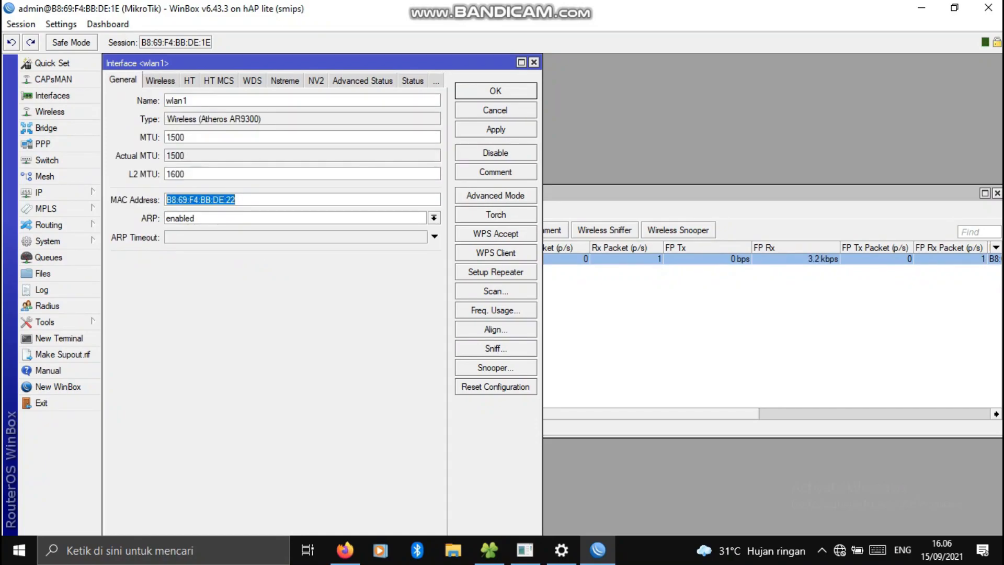
left_click(205, 200)
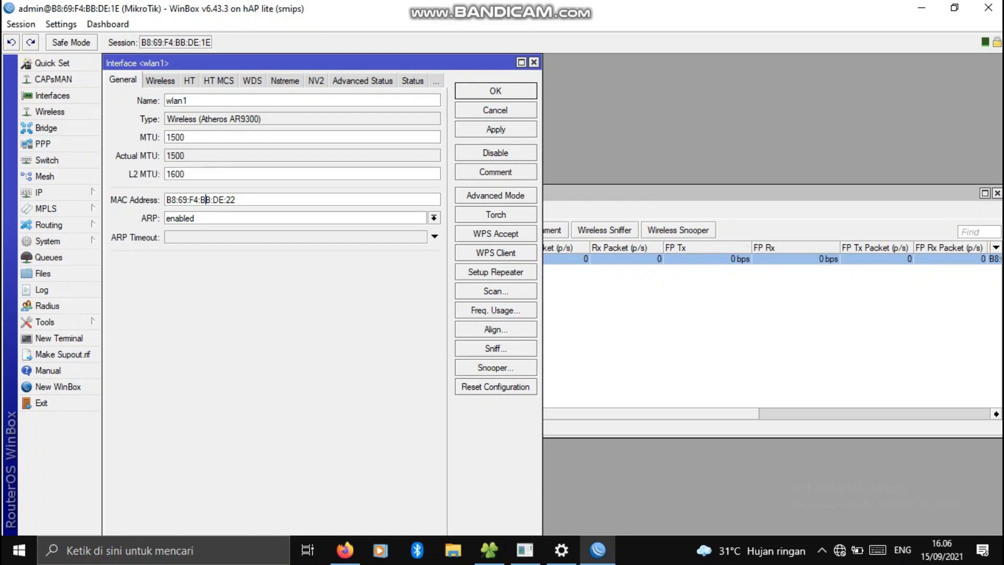
left_click_drag(237, 200, 165, 200)
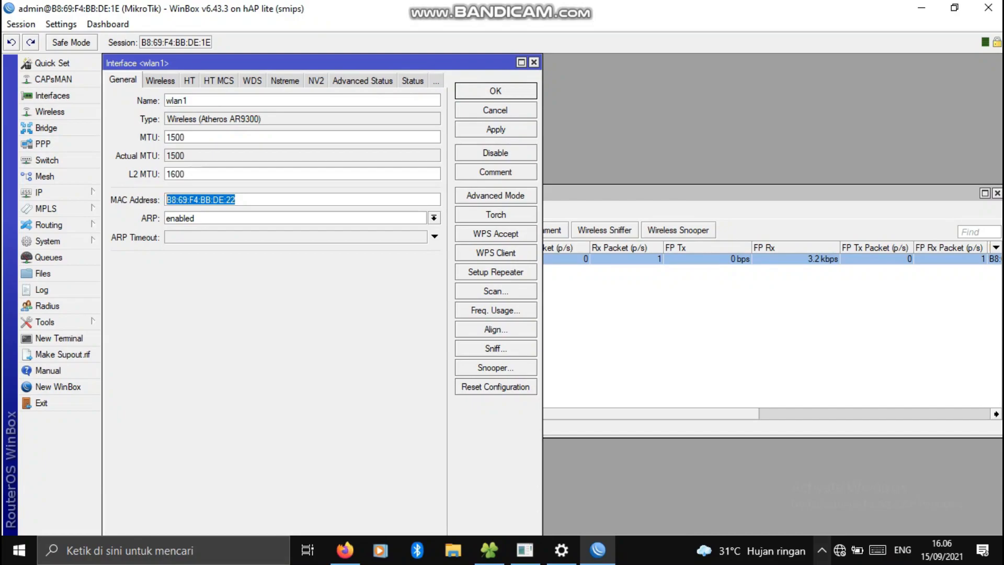
Step: Switch to the Windows network settings and copy the physical (MAC) address from the INET LAN connection's properties
left_click(840, 551)
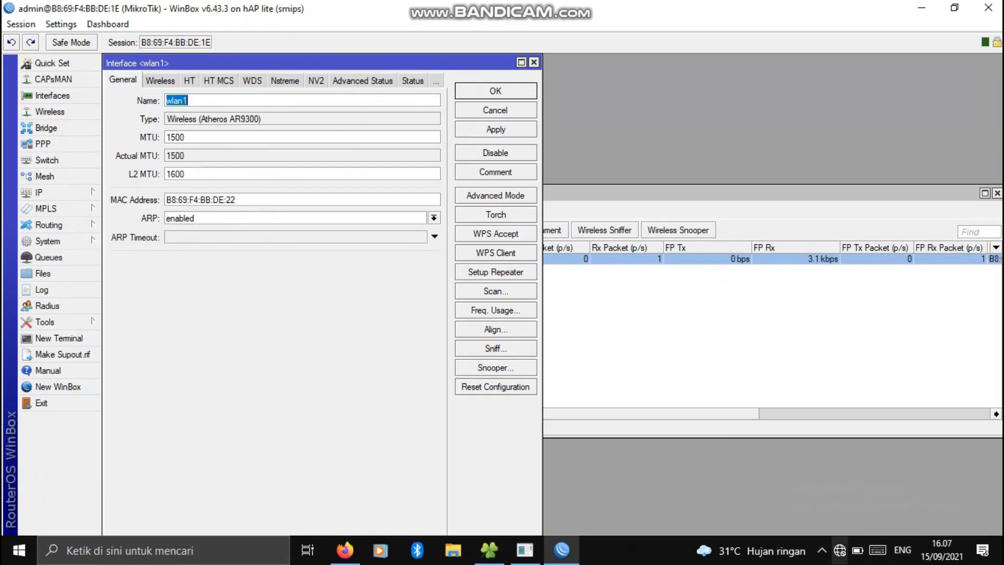
right_click(840, 550)
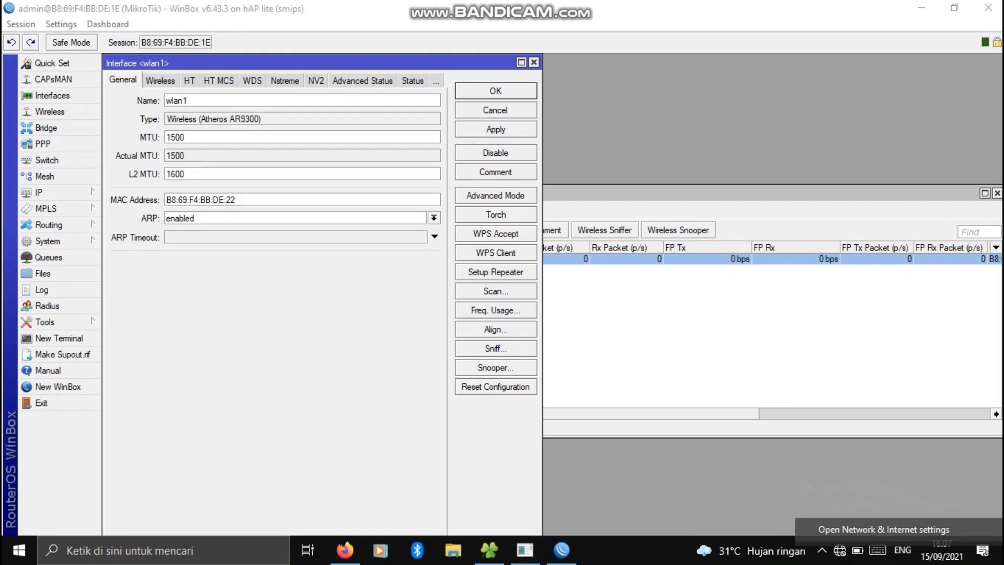
left_click(883, 529)
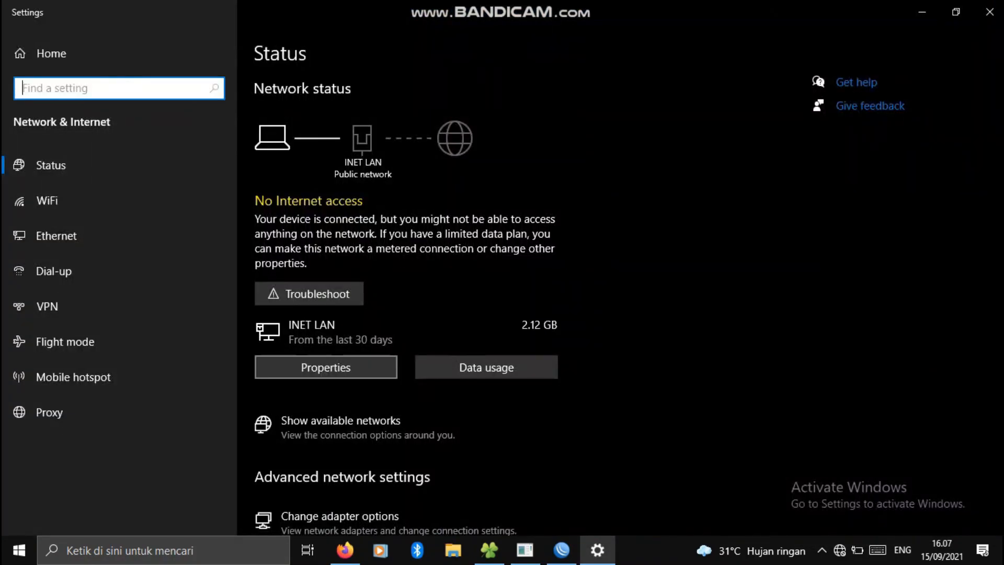
left_click(325, 367)
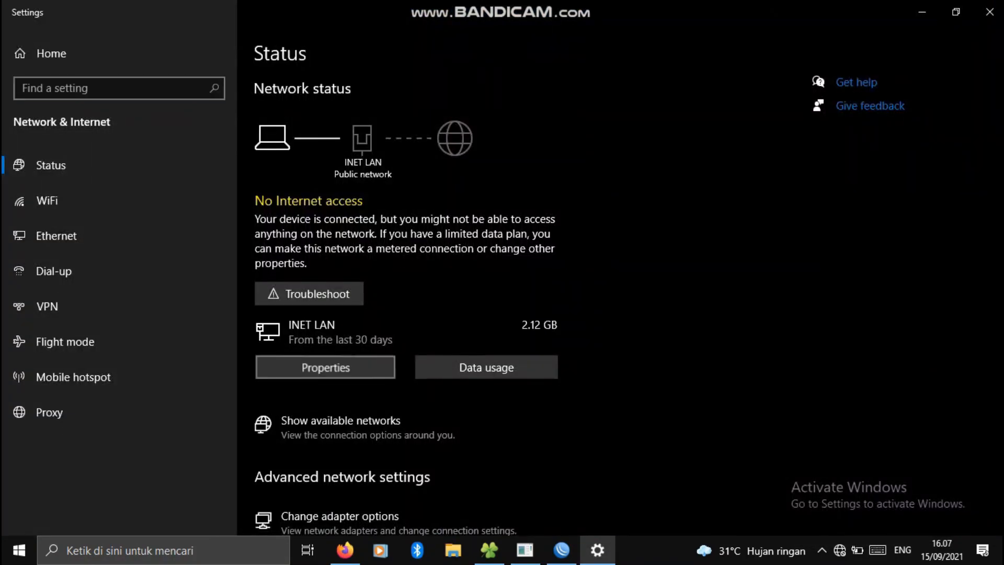
scroll(502, 303, "down", 3)
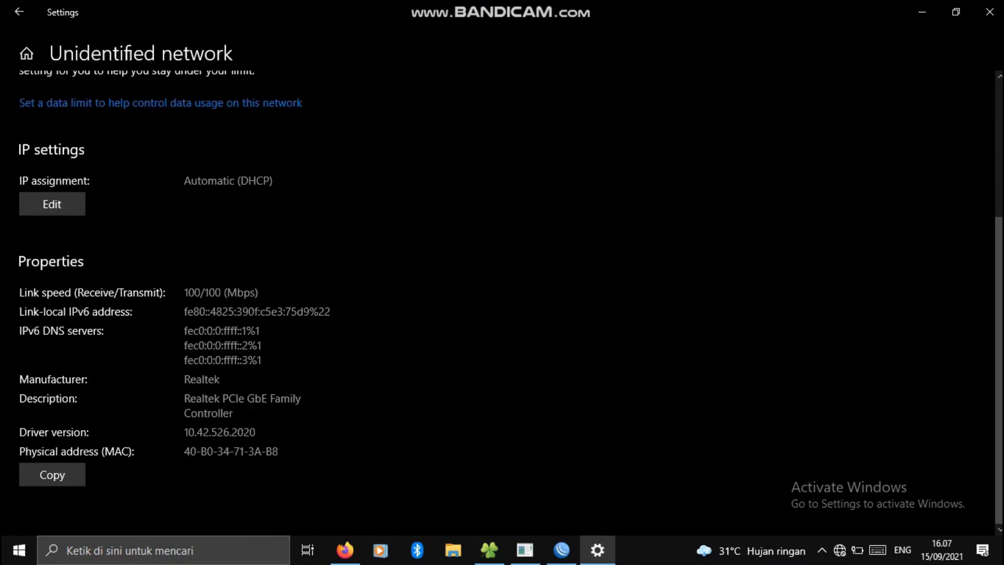
left_click_drag(185, 452, 279, 451)
key("ctrl+c")
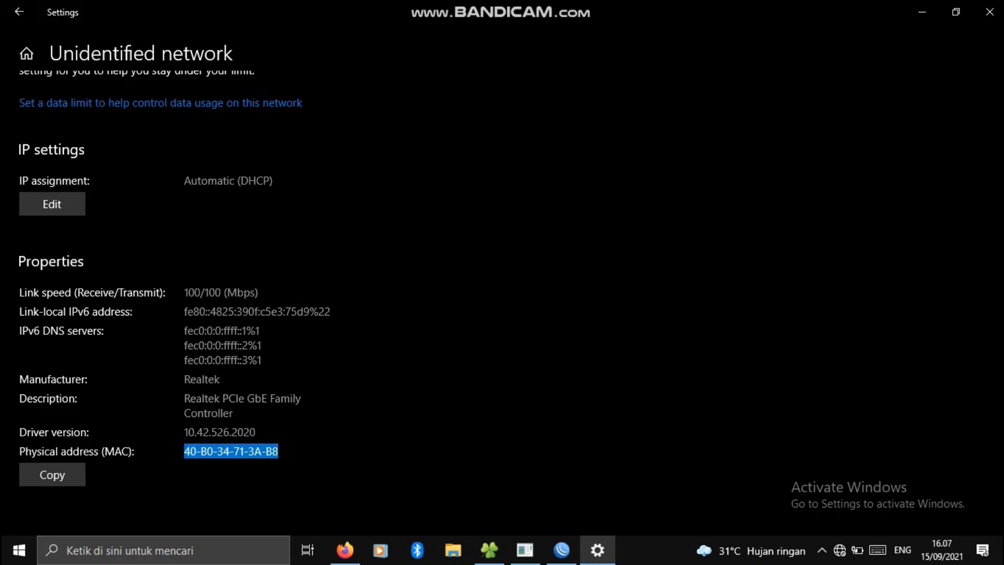
right_click(272, 450)
left_click(295, 410)
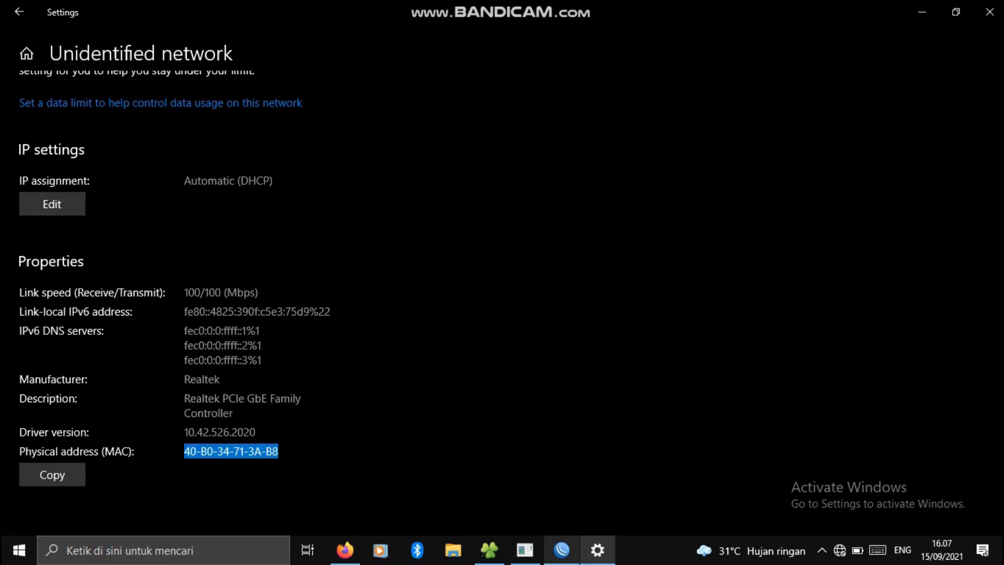
Step: Switch back to WinBox, replace wlan1's MAC address with the copied 40-B0-34-71-3A-B8, and close the wireless settings
left_click(562, 549)
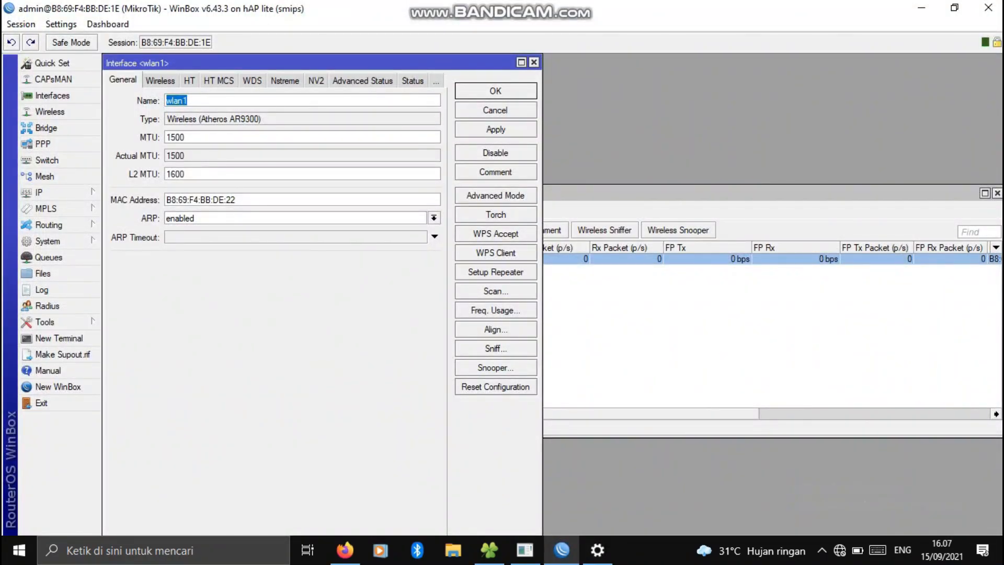
left_click_drag(235, 199, 166, 199)
right_click(194, 200)
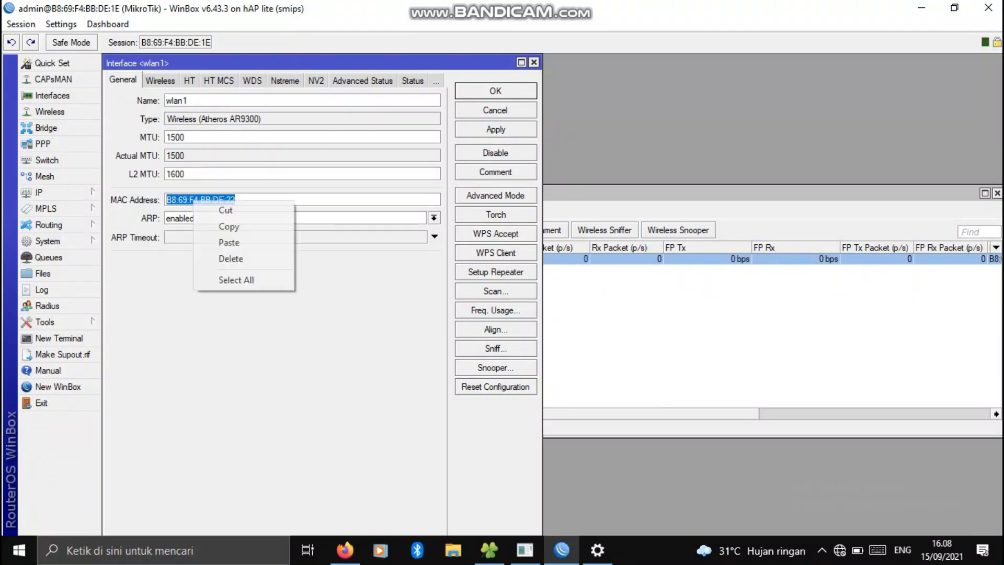
left_click(229, 242)
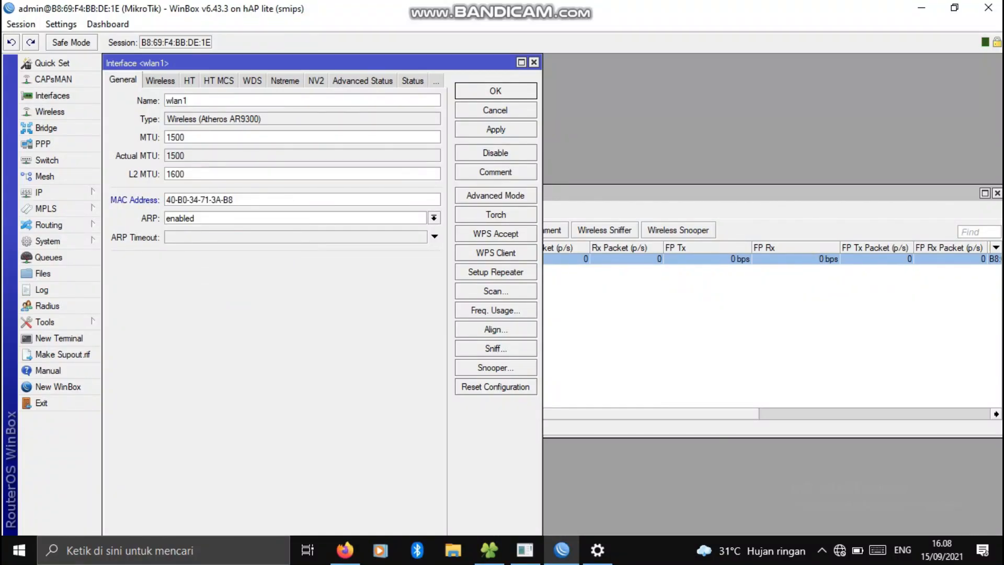
left_click(495, 129)
left_click(496, 91)
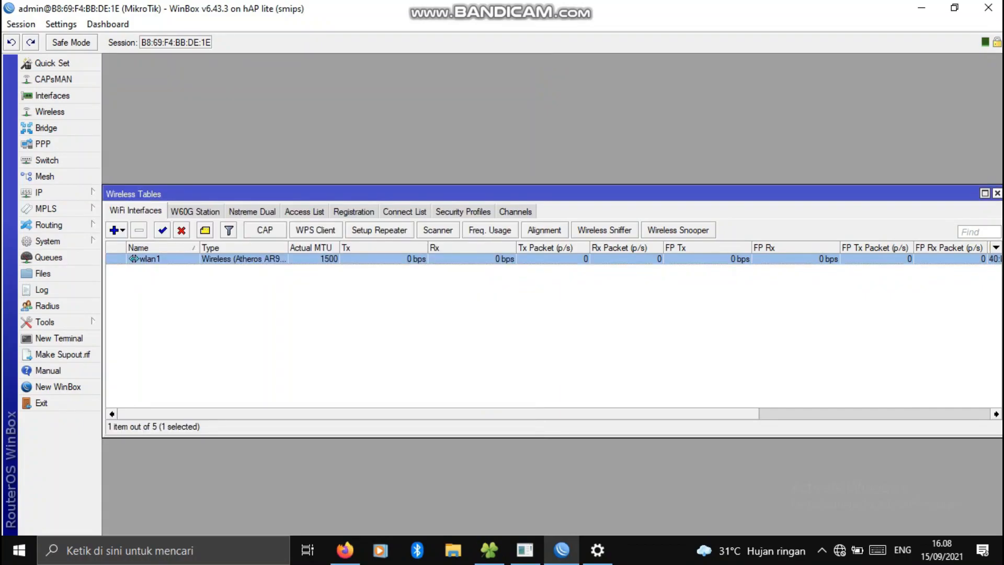
left_click(997, 193)
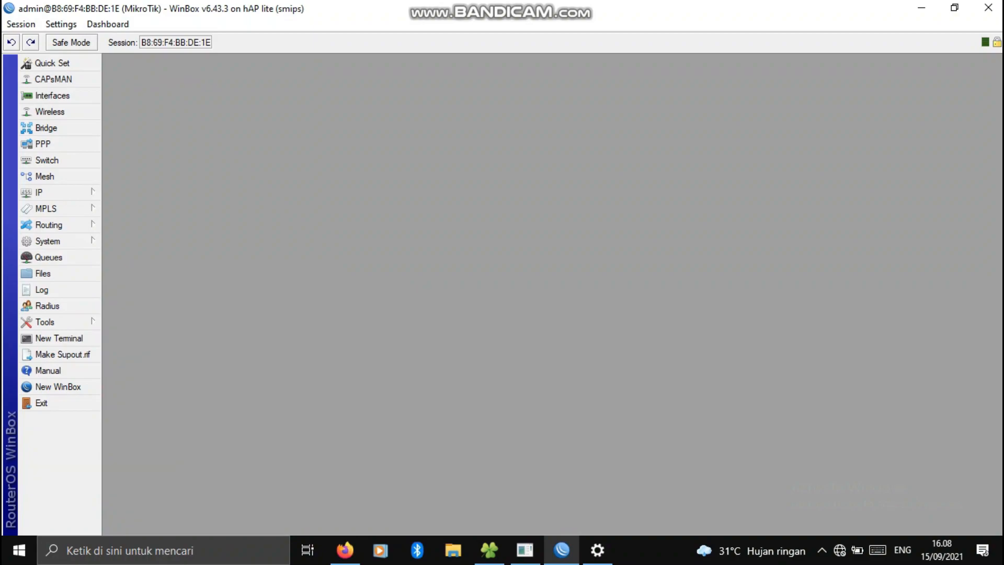
Step: Start a new entry in the router's IP address list with the address 192.168.5.1/29
left_click(39, 192)
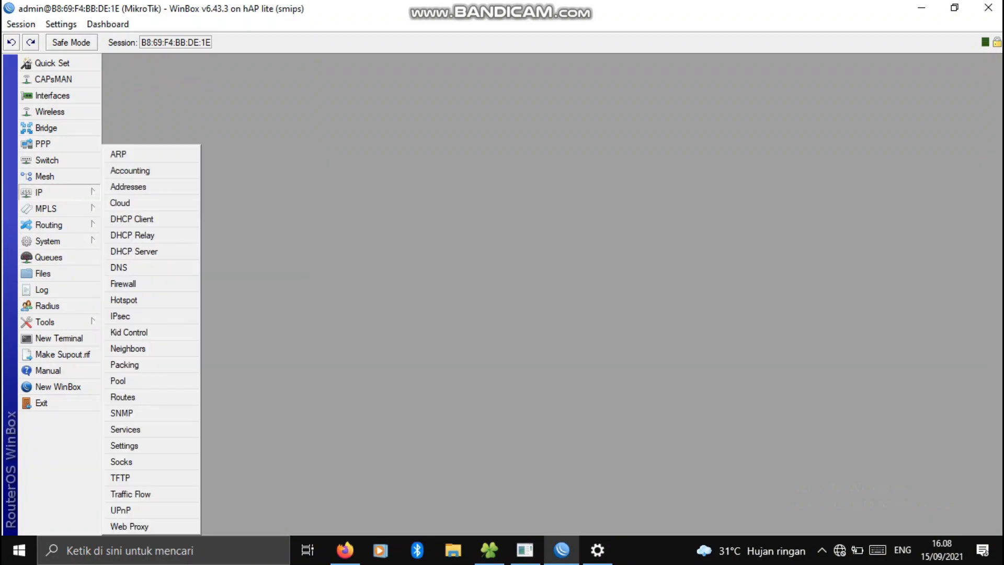
left_click(128, 187)
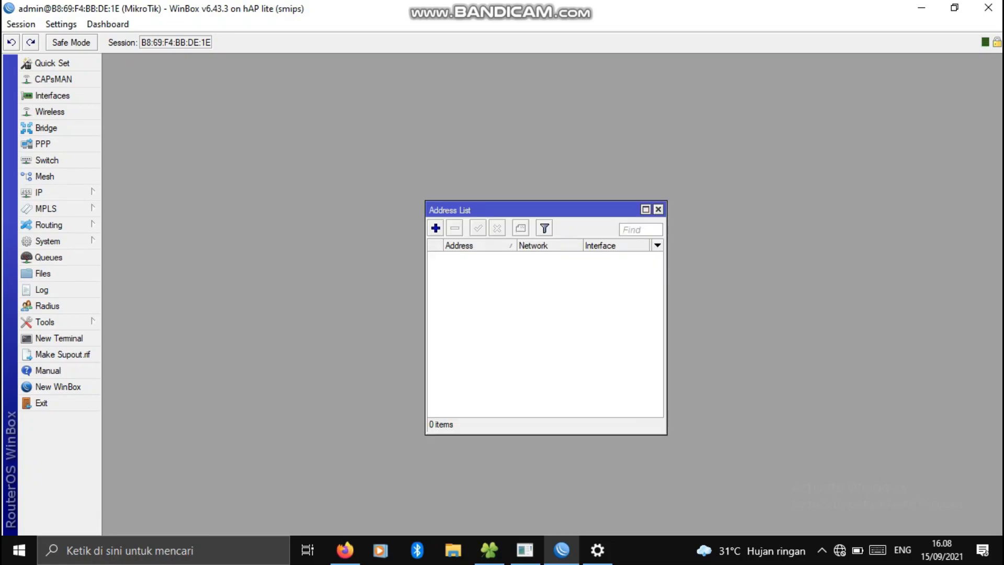
left_click(436, 228)
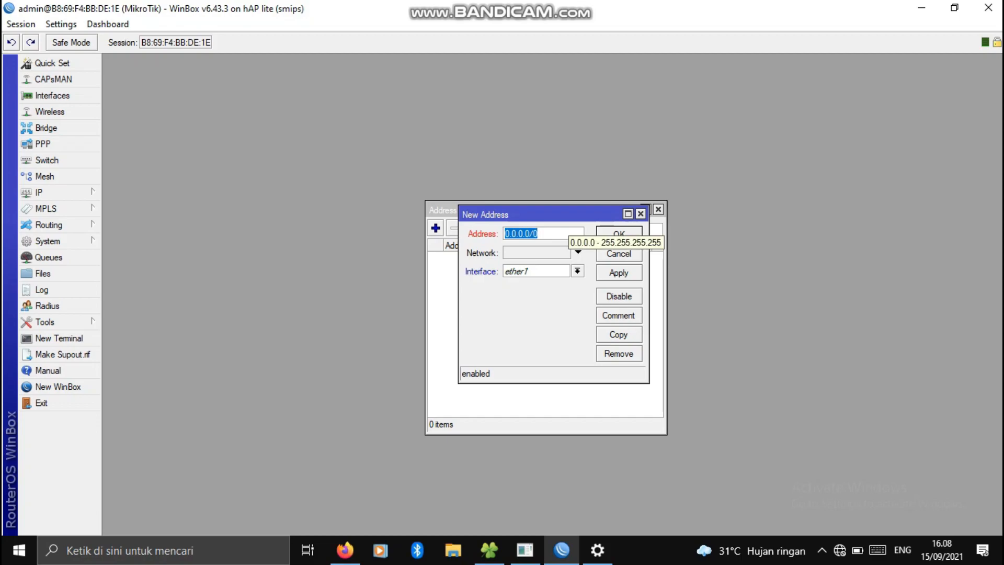
type("1")
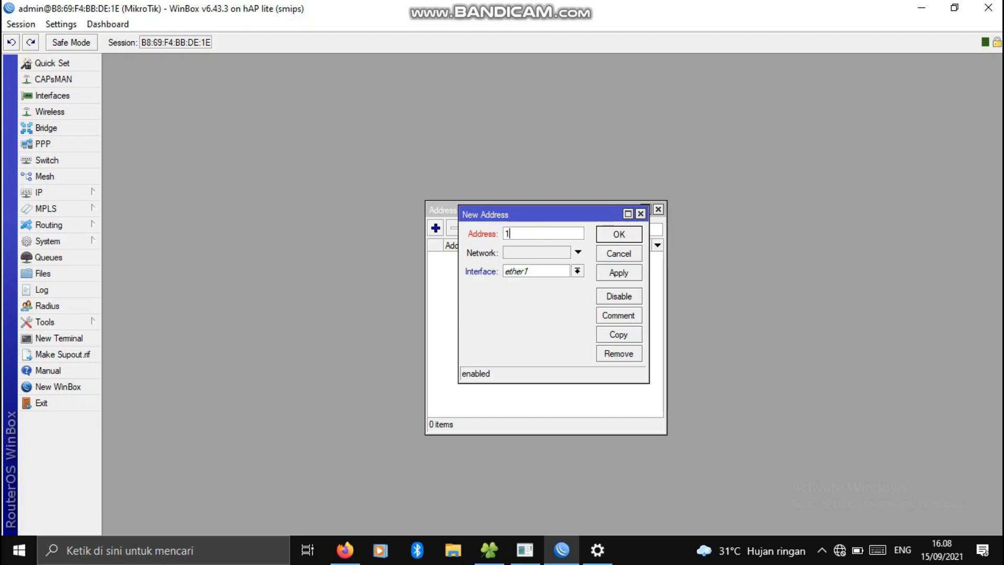
type("92.168")
type(".5")
type(".1")
type("/24")
key("BackSpace")
type("9")
key("shift+Left")
key("shift+Left")
key("shift+Left")
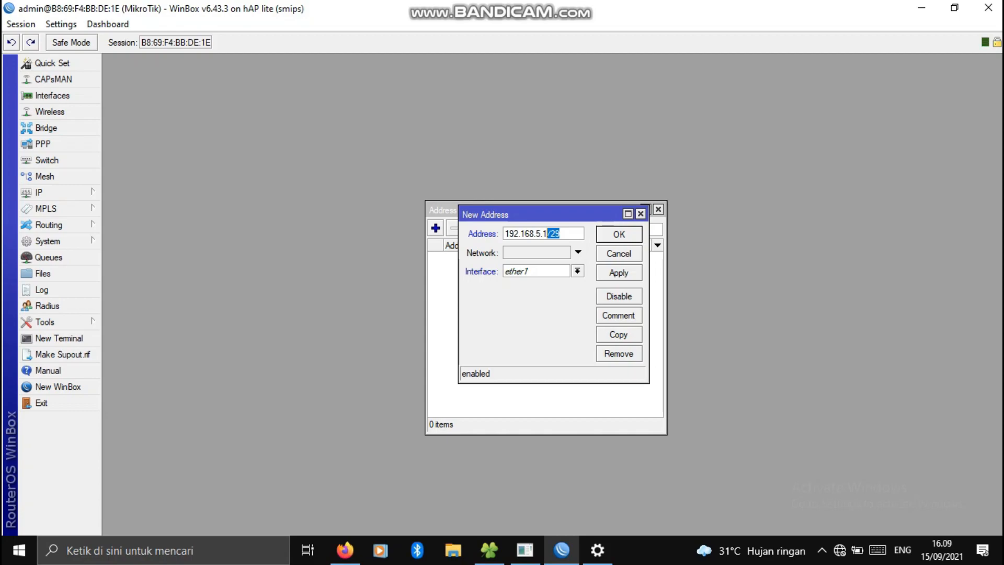
left_click(551, 233)
Step: Assign the new address entry to the ether2 interface, save it and close the address list
left_click(577, 271)
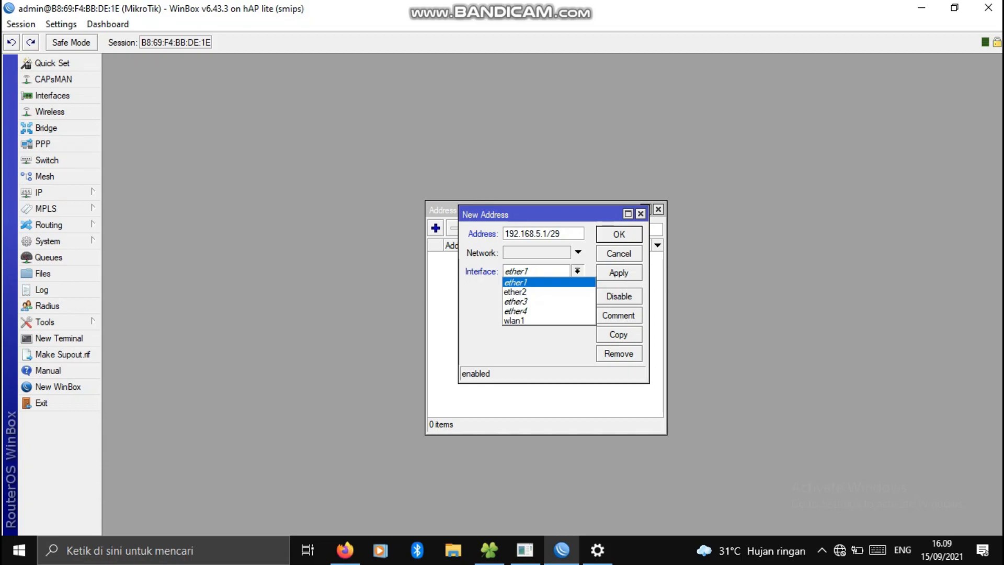
left_click(548, 292)
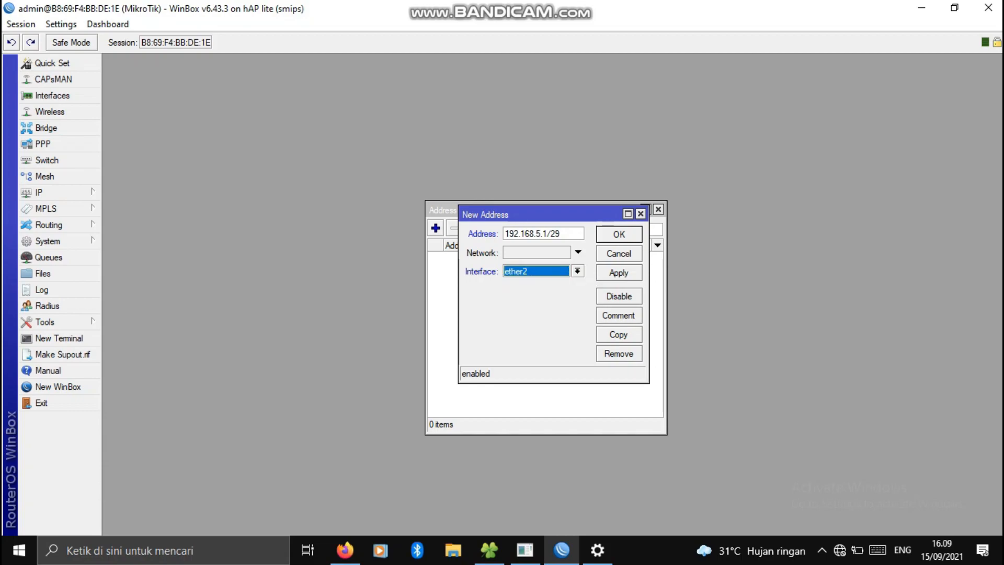
left_click(618, 273)
left_click(619, 234)
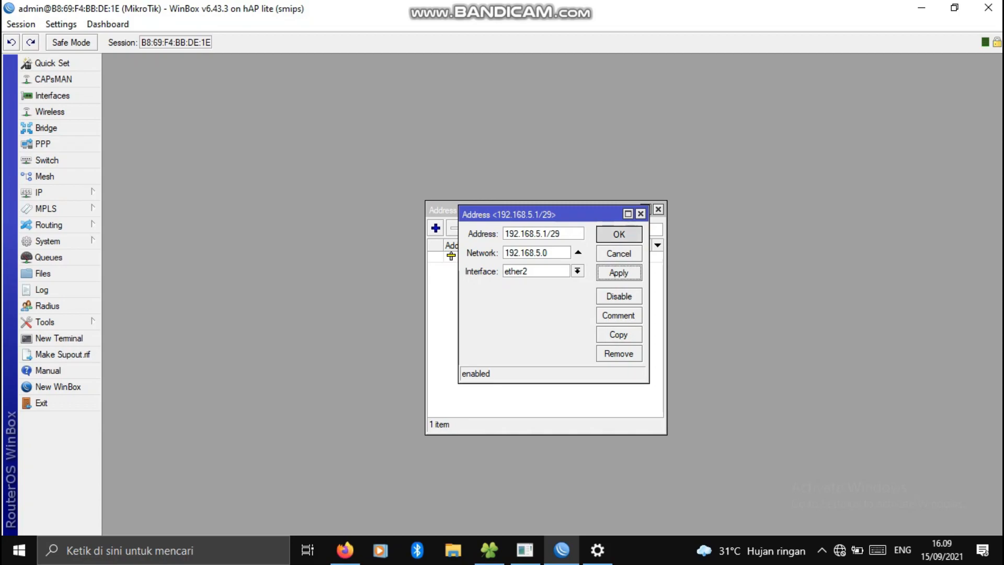
left_click(658, 209)
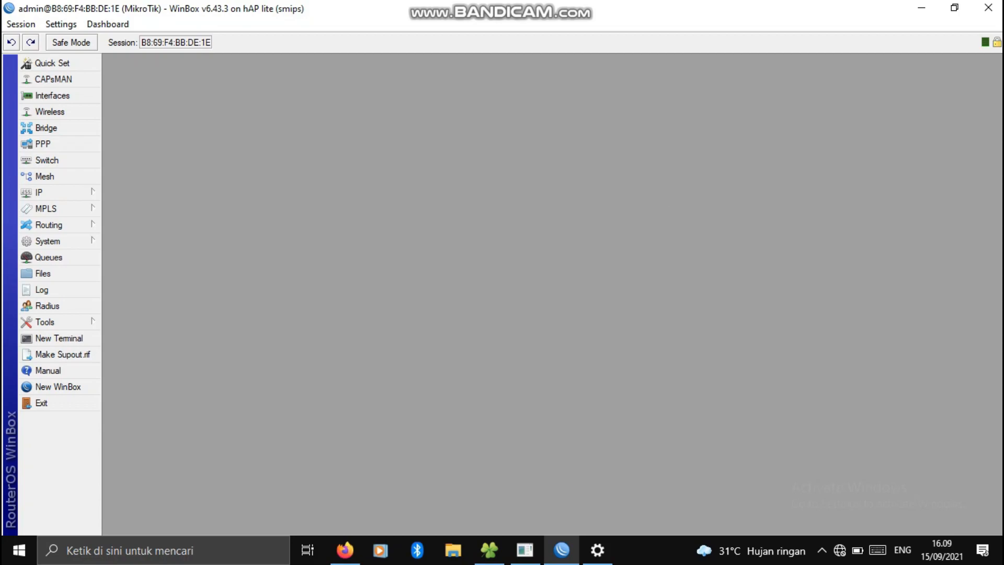
Step: Add a DHCP client on the wlan1 interface, keeping peer DNS, peer NTP and the default route enabled
left_click(40, 192)
left_click(132, 219)
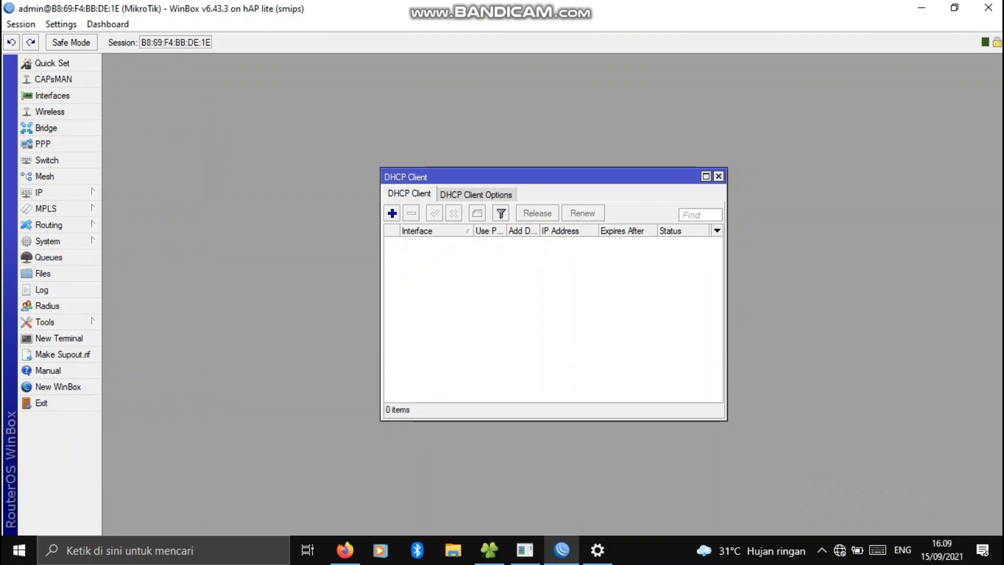
left_click(392, 214)
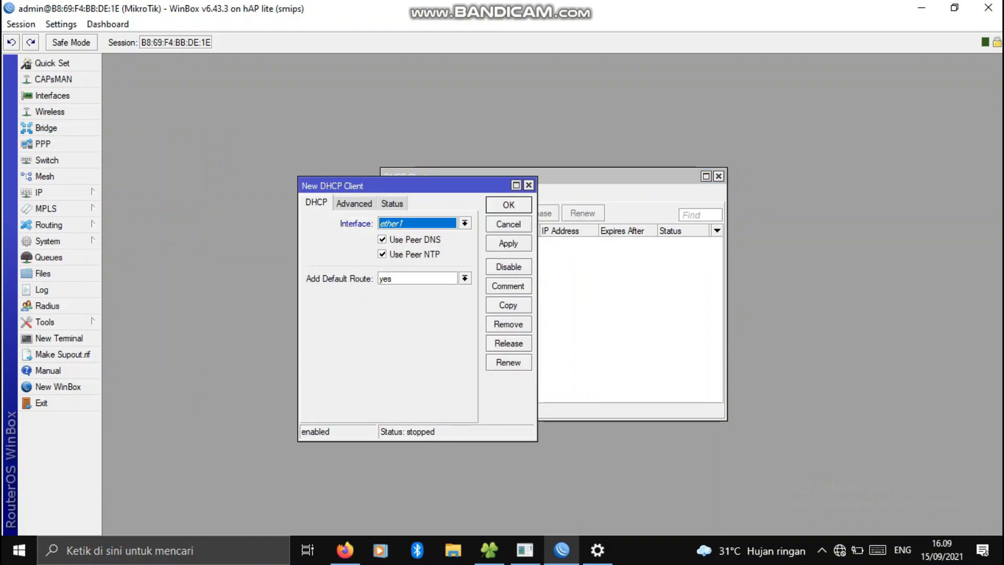
left_click(464, 223)
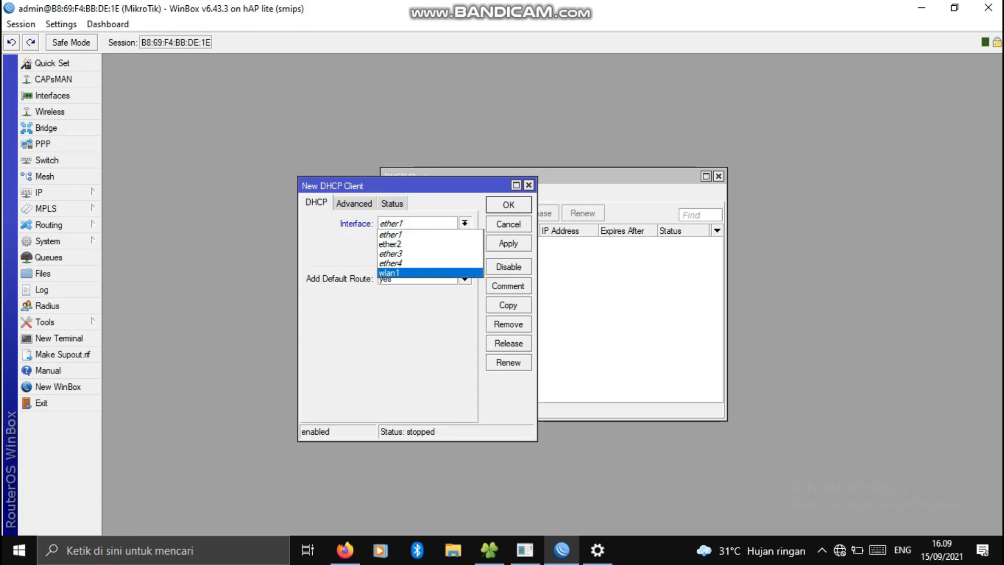
left_click(419, 273)
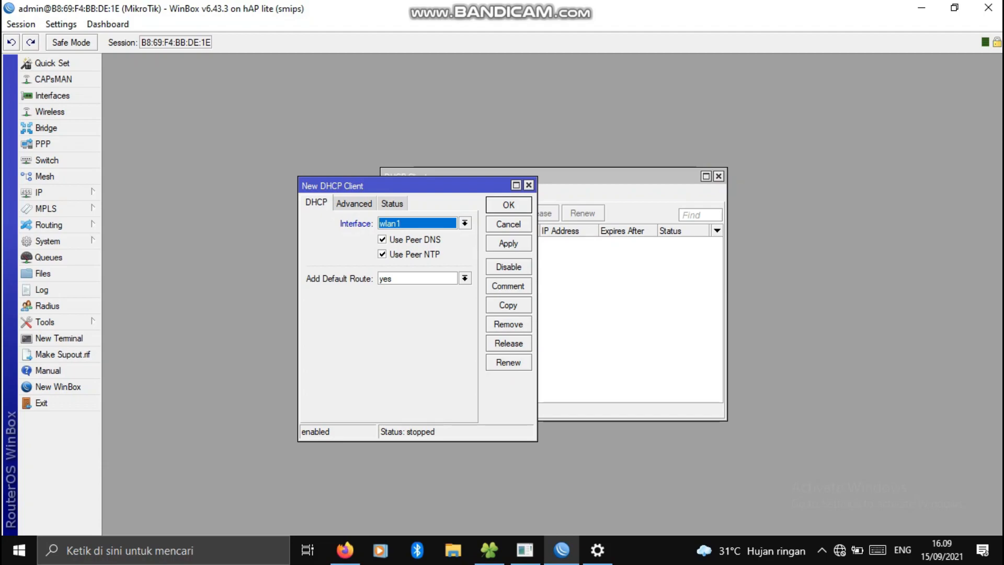
left_click(508, 244)
left_click(509, 205)
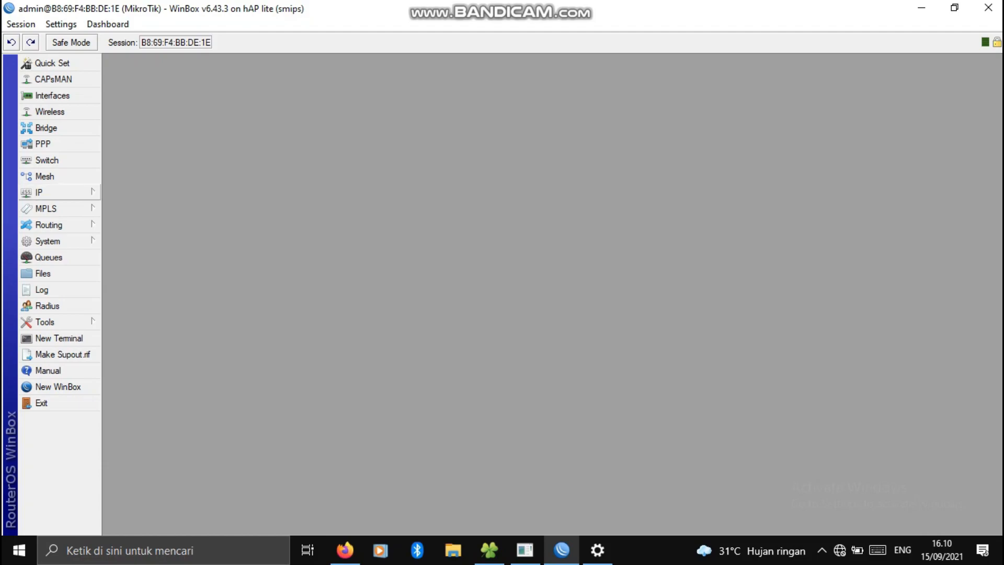
Step: Start the DHCP server setup for ether2 and advance to the pool of addresses to give out
left_click(59, 192)
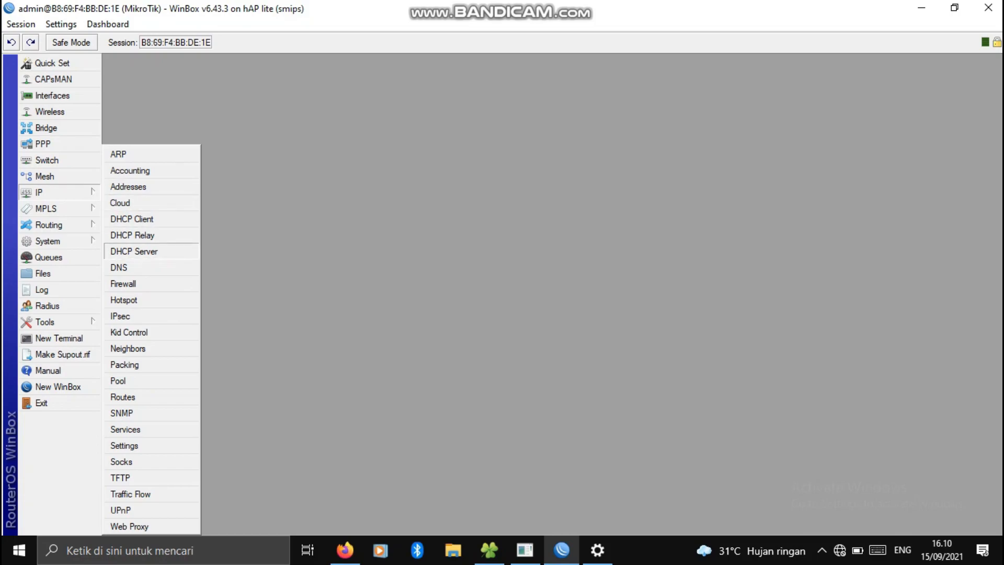
left_click(134, 251)
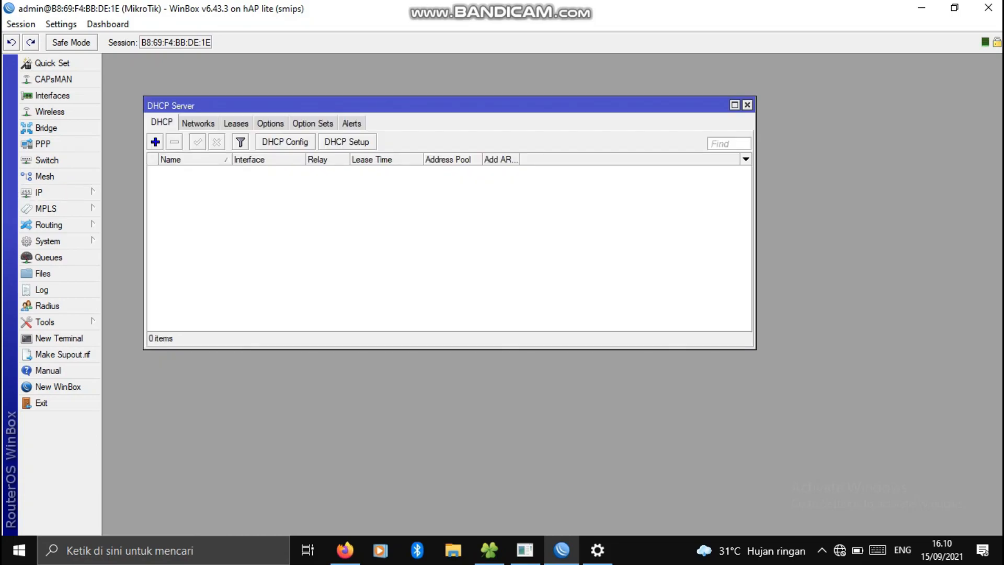
left_click(346, 142)
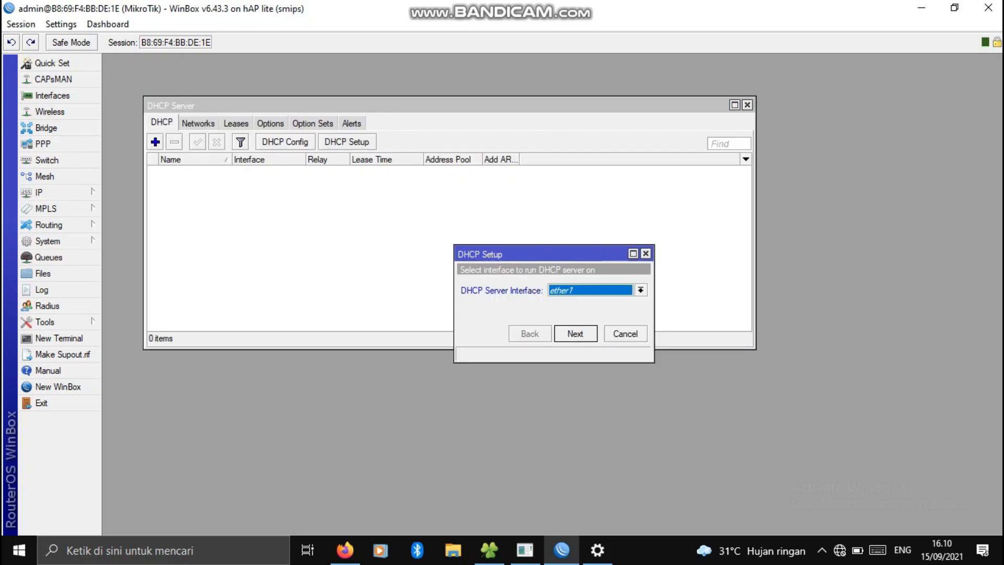
left_click(575, 334)
left_click(575, 333)
left_click(575, 333)
left_click(529, 333)
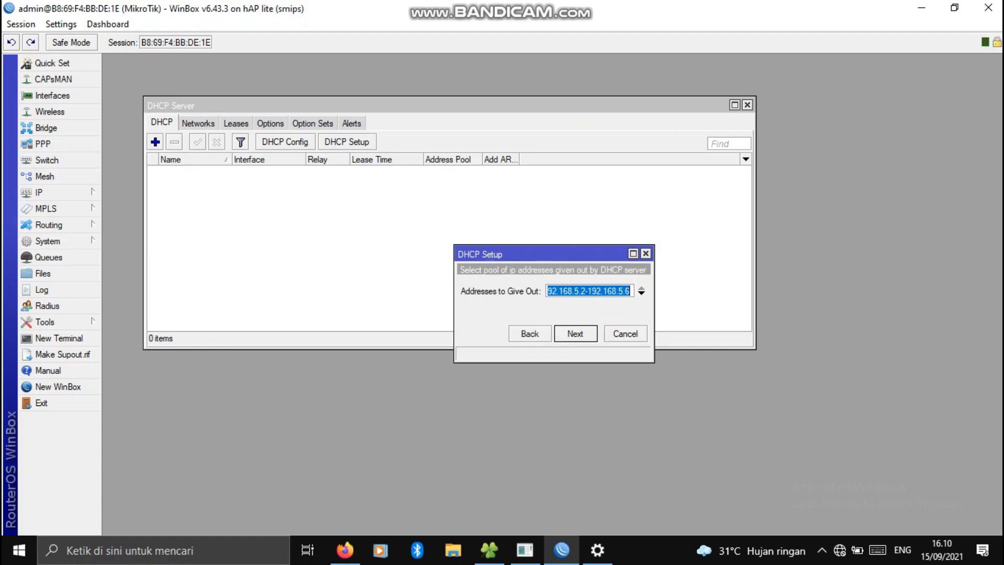
Step: Accept the address pool 192.168.5.2-192.168.5.6 and finish the DHCP server setup on ether2 with a 00:10:00 lease time
left_click(586, 291)
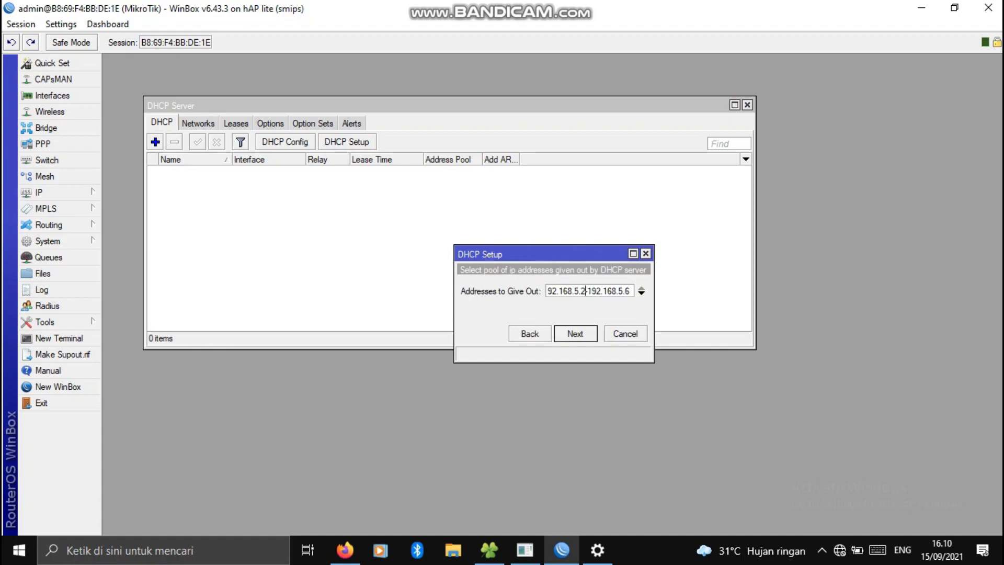
key("shift+Left")
left_click(588, 291)
key("Return")
key("Return")
key("Return")
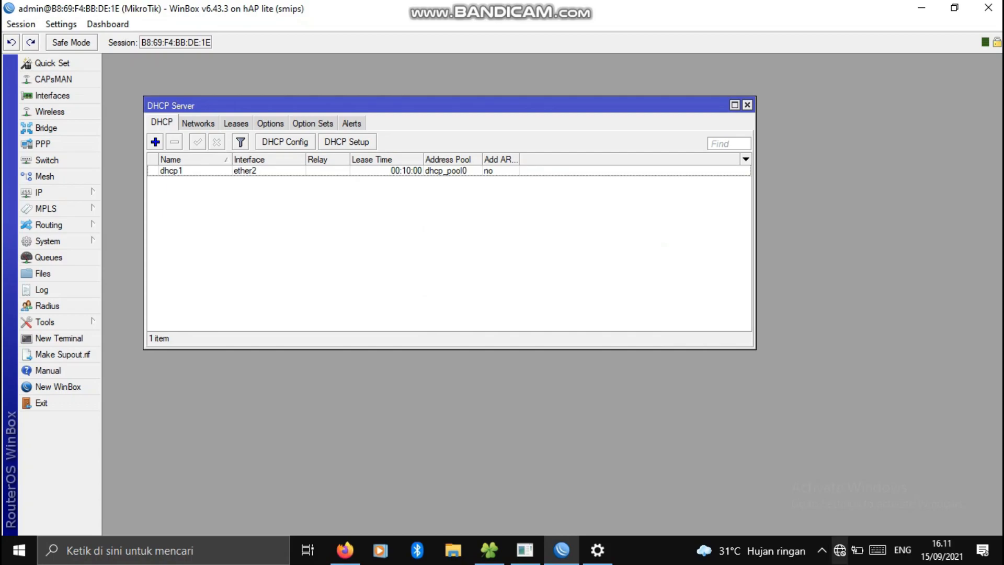
Step: Check the computer's network connection status and review the router's IP address list
left_click(839, 550)
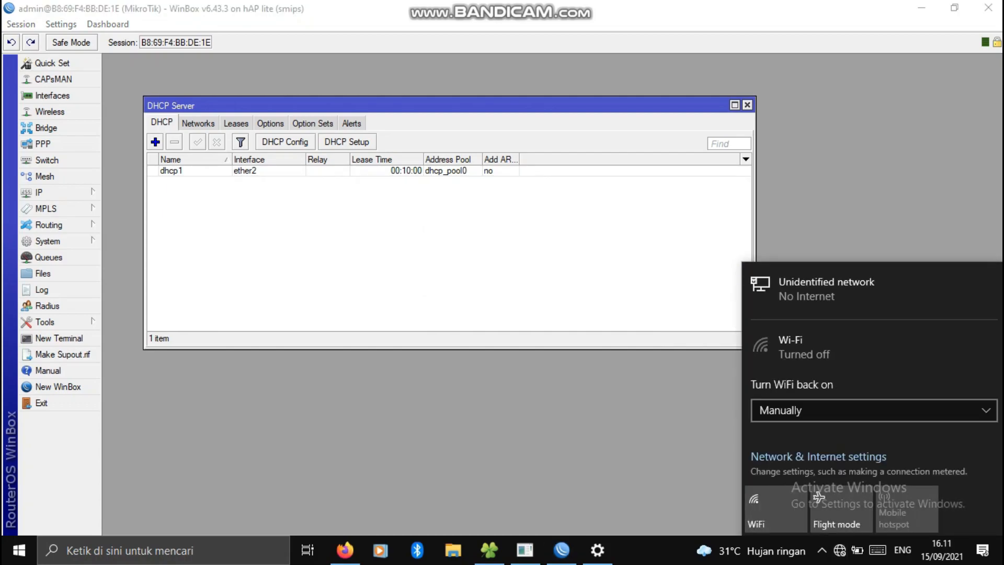
left_click(622, 413)
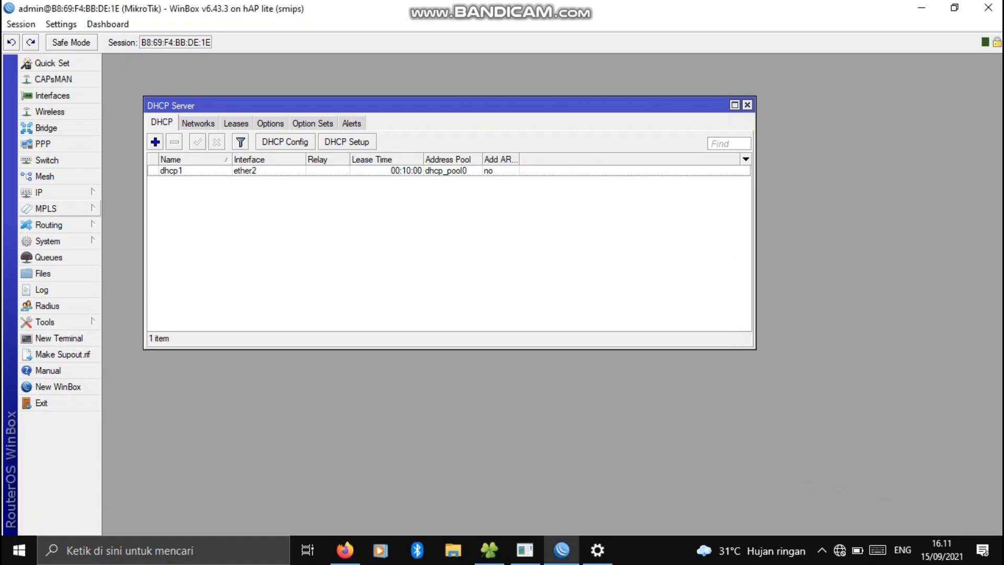
left_click(47, 192)
left_click(128, 186)
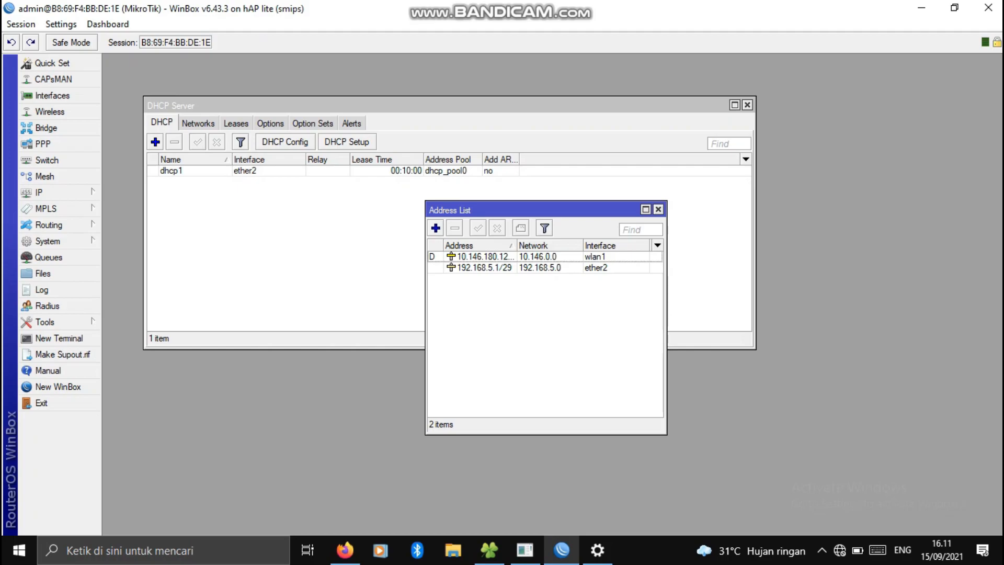
left_click(658, 209)
Step: Switch to the Windows network settings and view the connection details of the INET LAN adapter
left_click(840, 550)
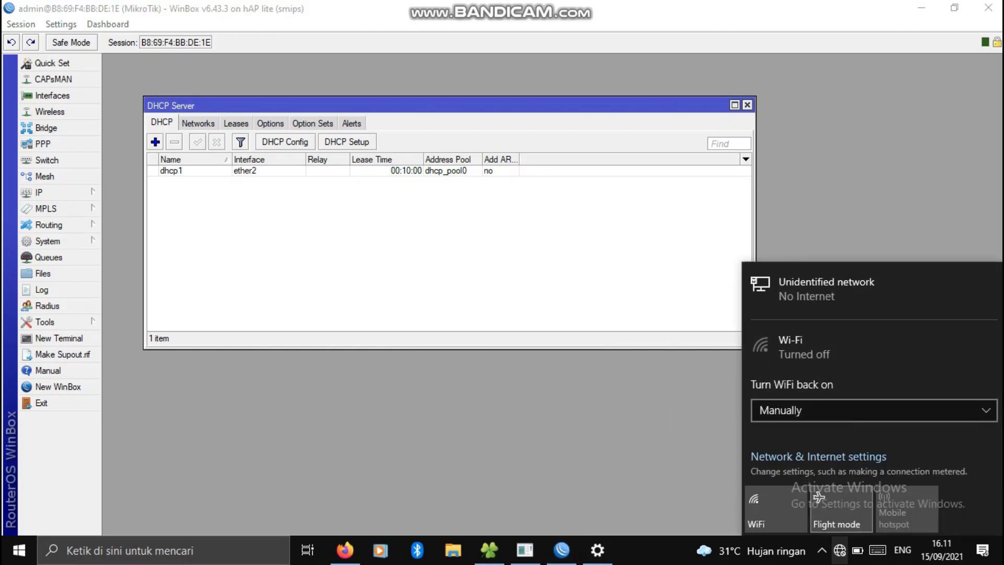
left_click(818, 456)
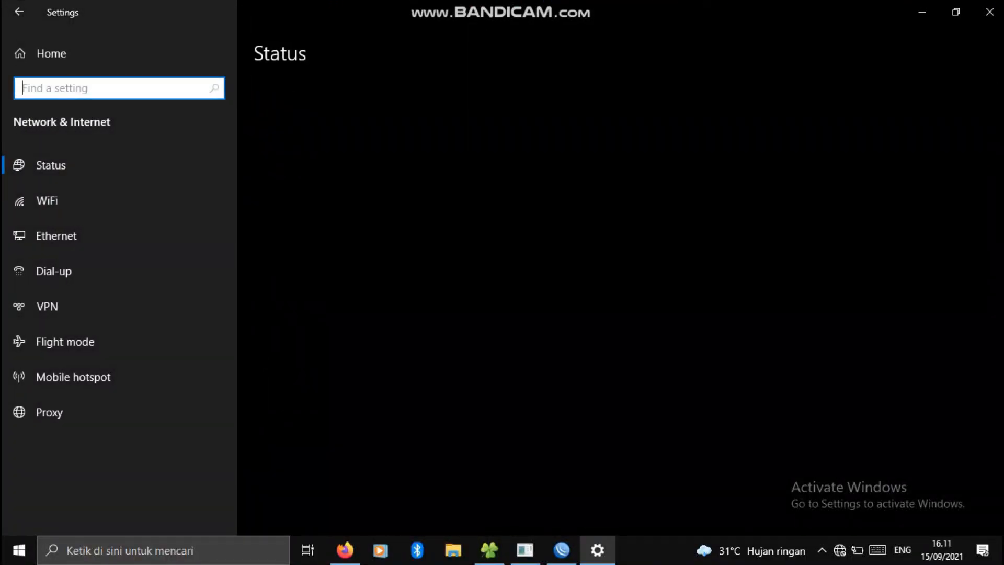
left_click(340, 516)
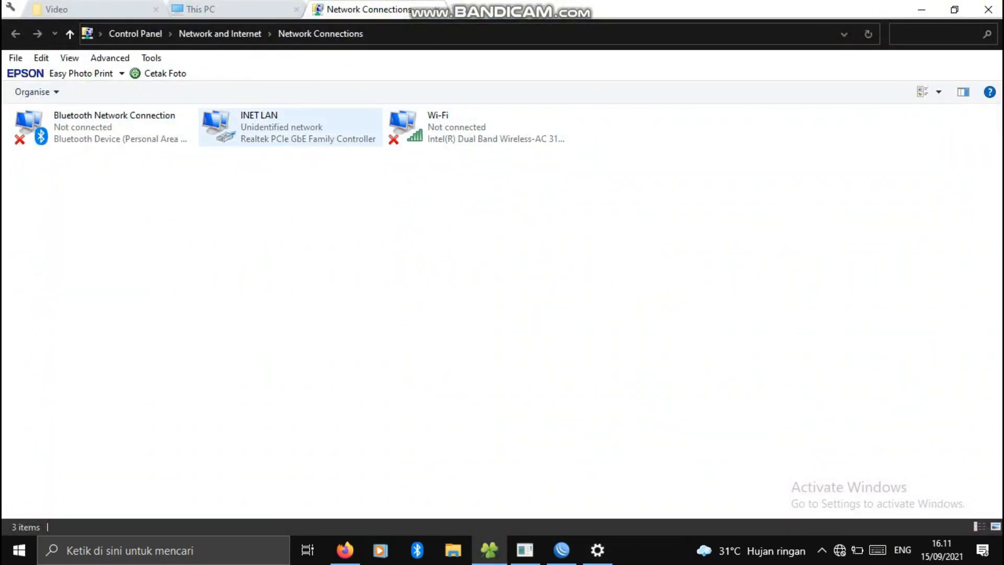
double_click(283, 127)
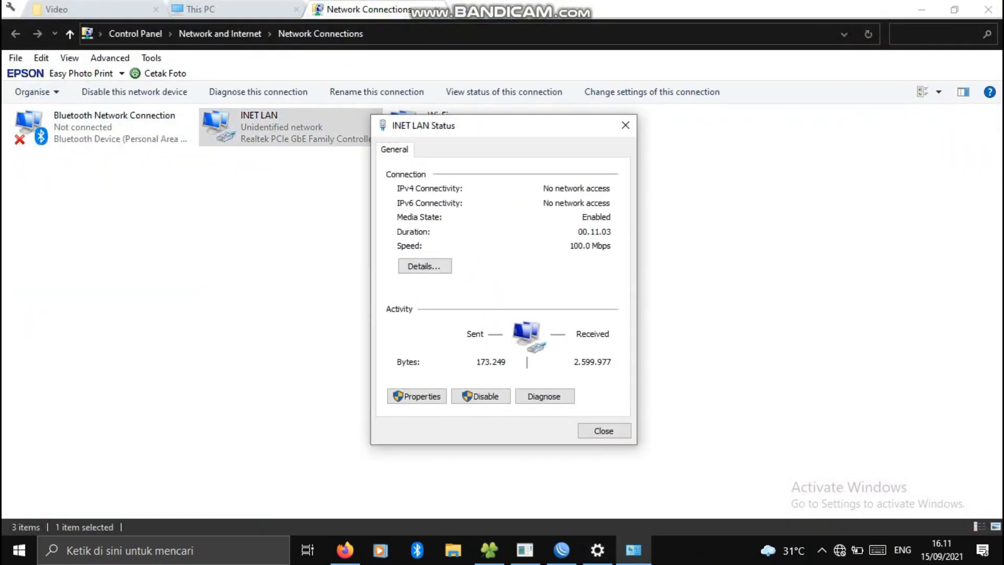
left_click(424, 266)
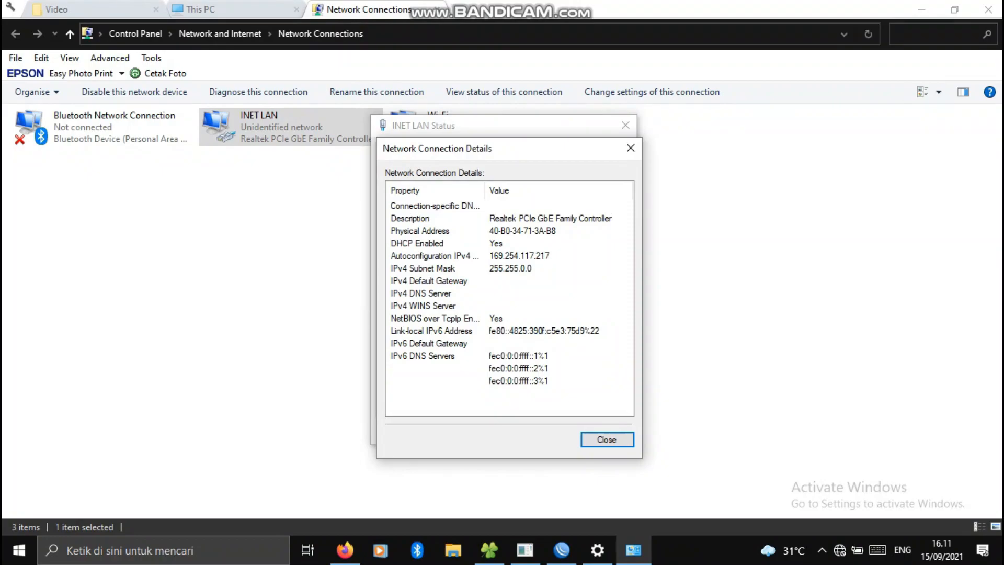
key("Return")
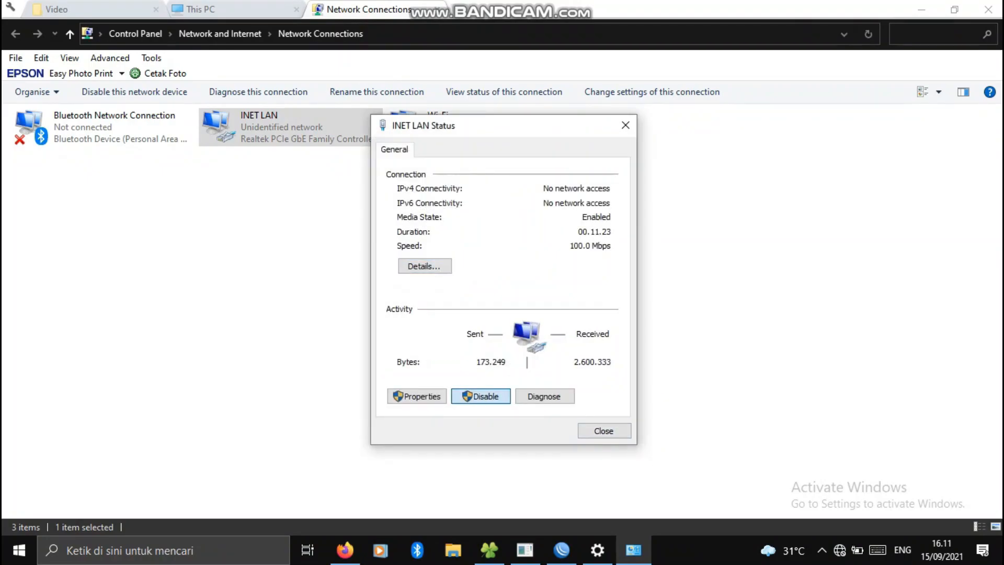
Step: Disable and re-enable the INET LAN adapter, and open its connection details again
left_click(480, 396)
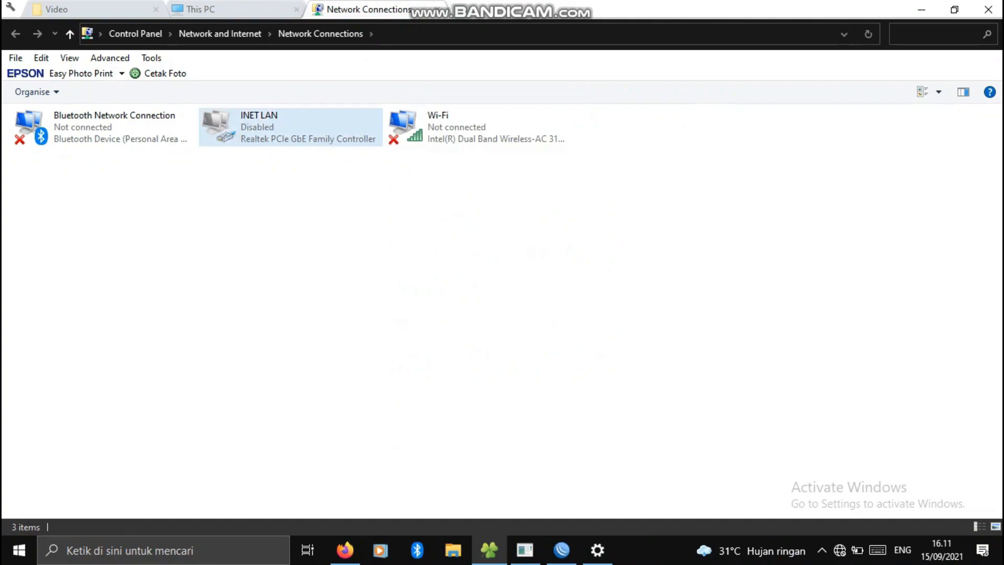
left_click(133, 92)
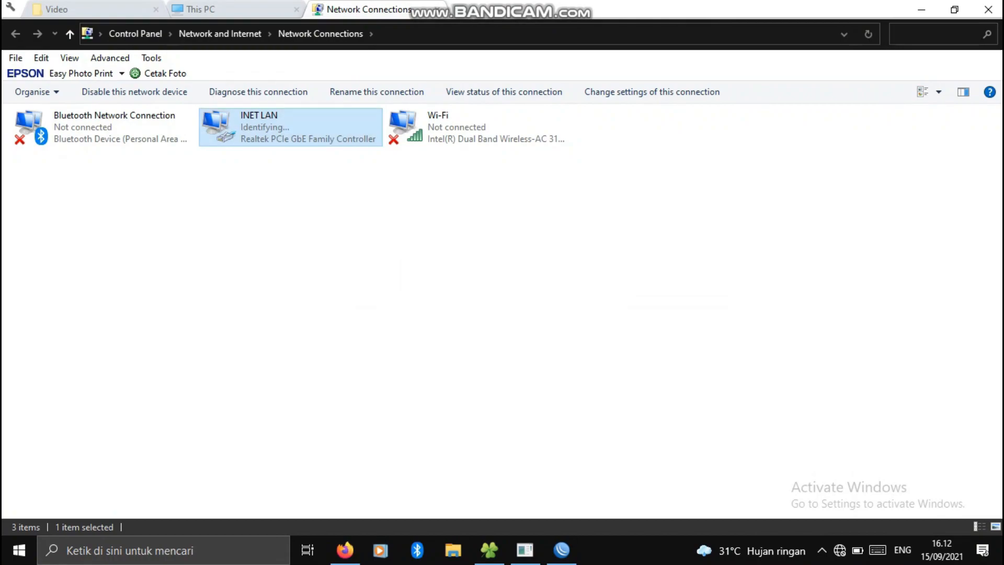
double_click(225, 126)
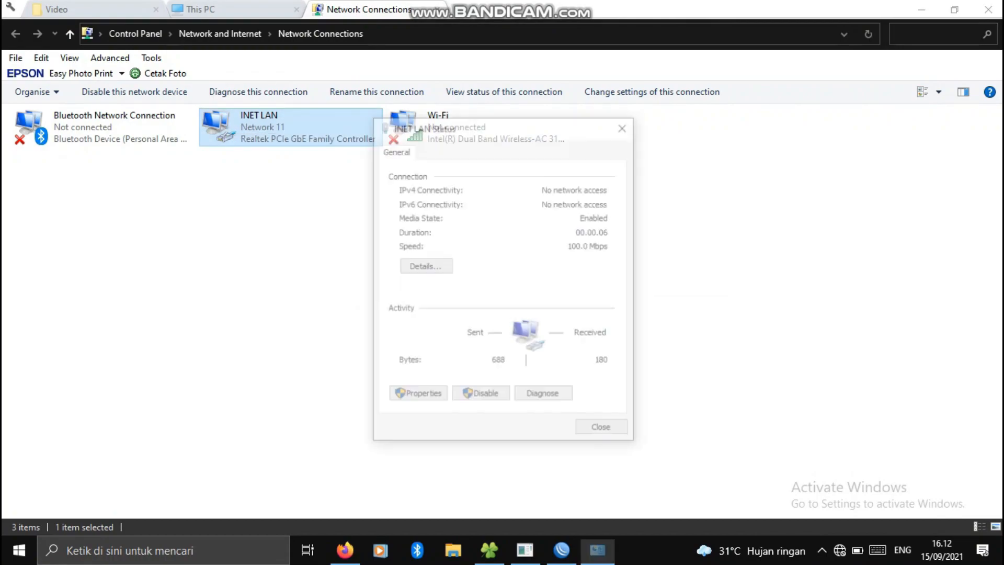
left_click(425, 266)
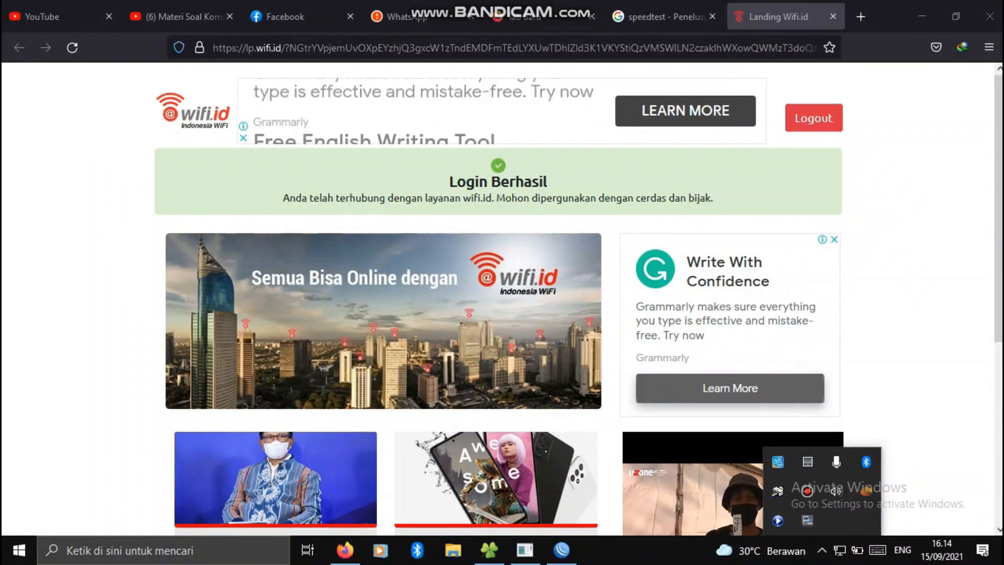
Step: Open Google in a new browser tab, search for speedtest, and run the internet speed test
left_click(502, 47)
key("Escape")
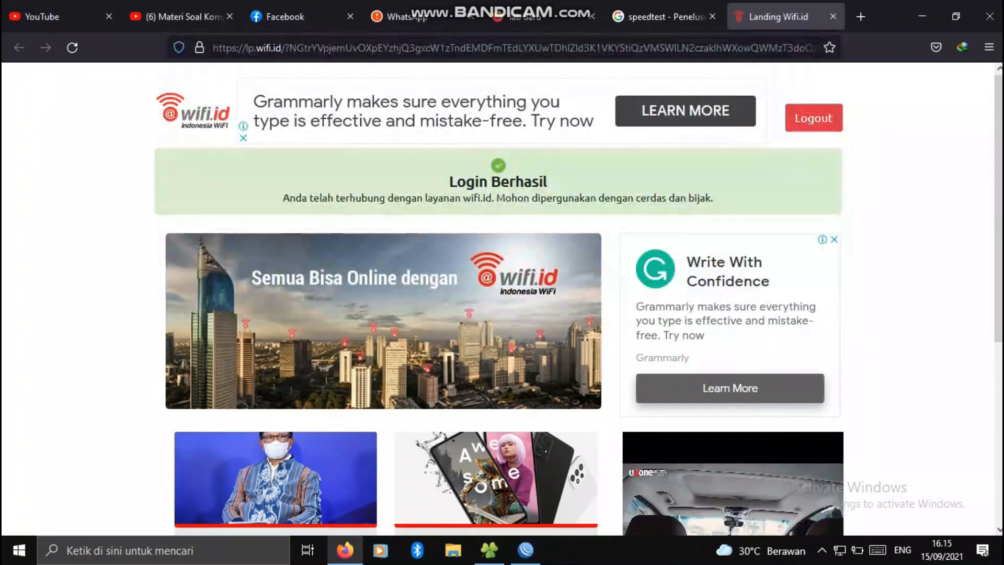
left_click(861, 16)
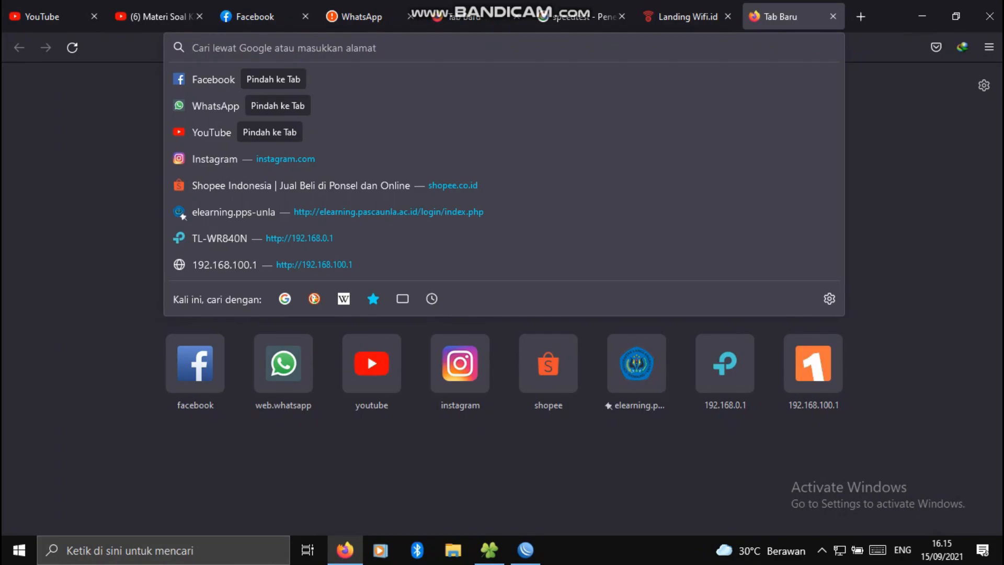
type("google.com")
key("Return")
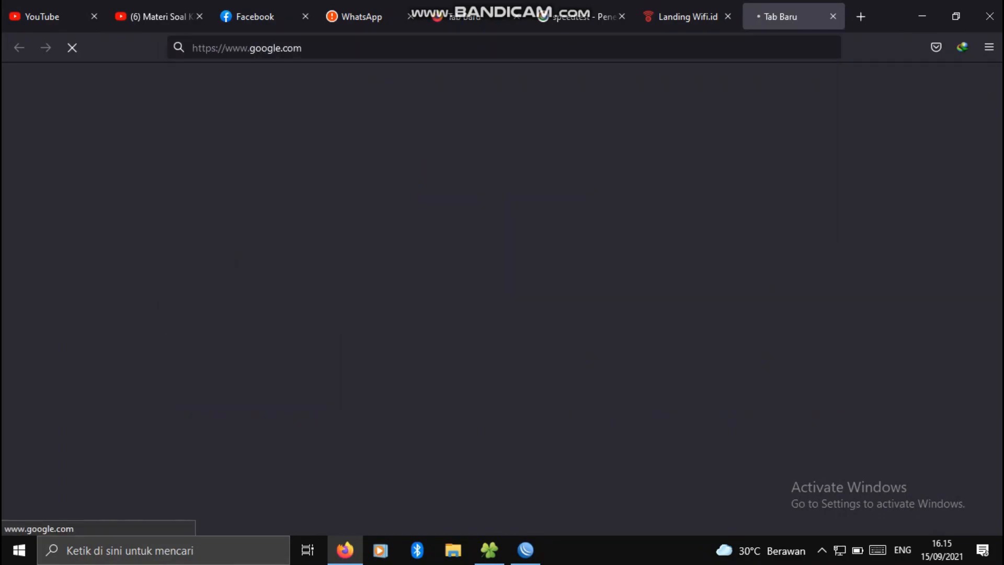
type("speedtest")
key("Return")
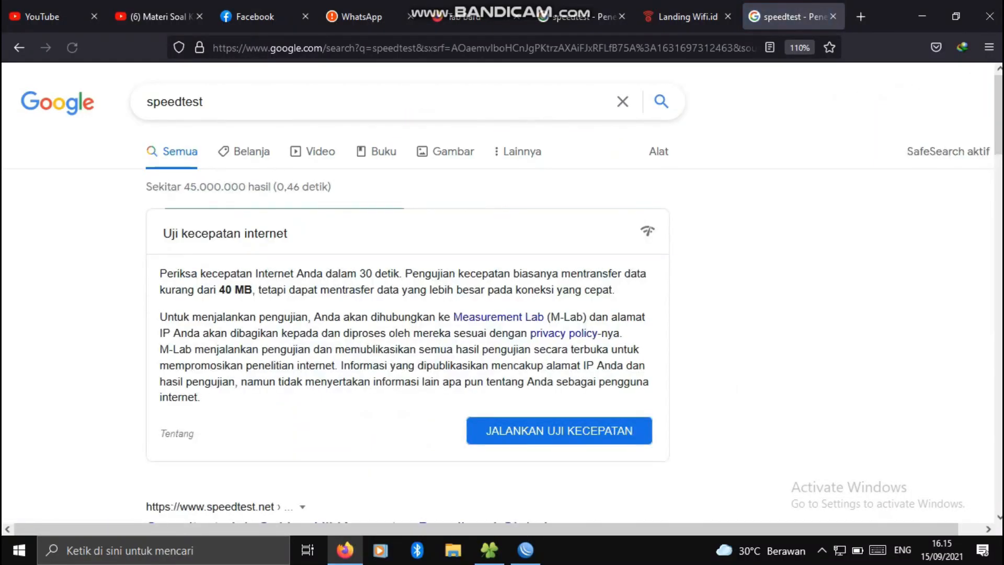
left_click(559, 430)
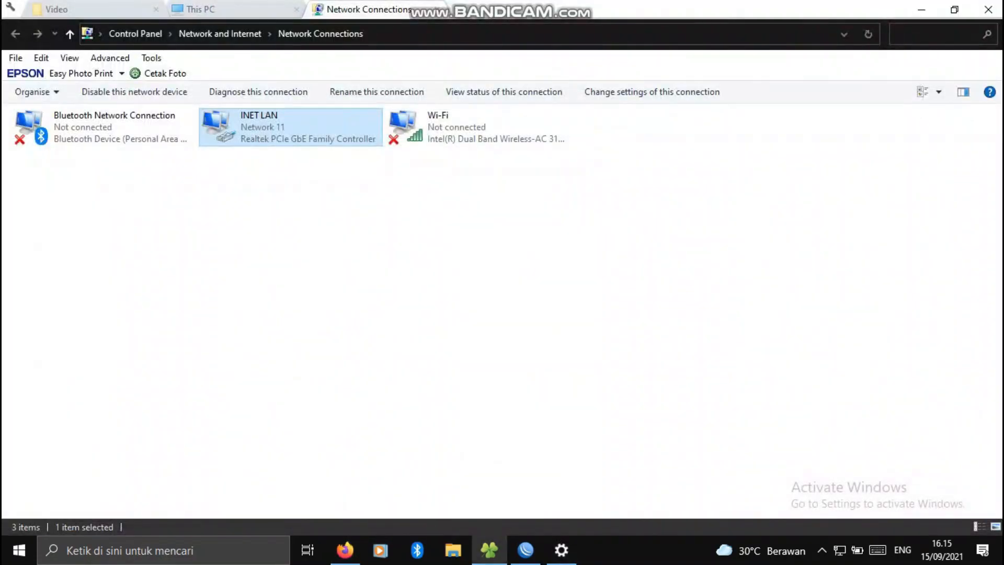
Step: Review the status and connection details of the INET LAN adapter in the Windows network connections, and close both windows
double_click(291, 127)
left_click_drag(434, 126, 670, 169)
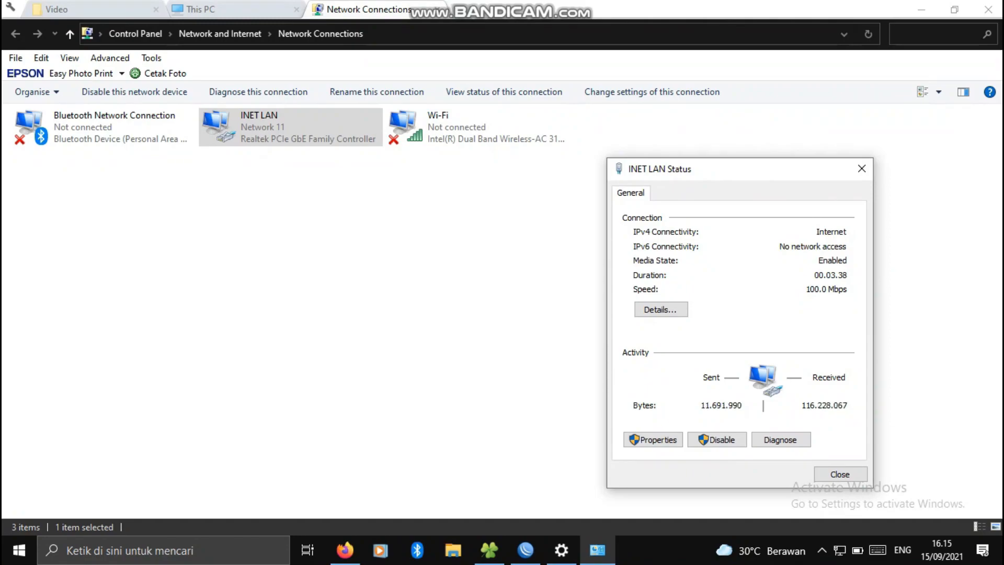
left_click(661, 309)
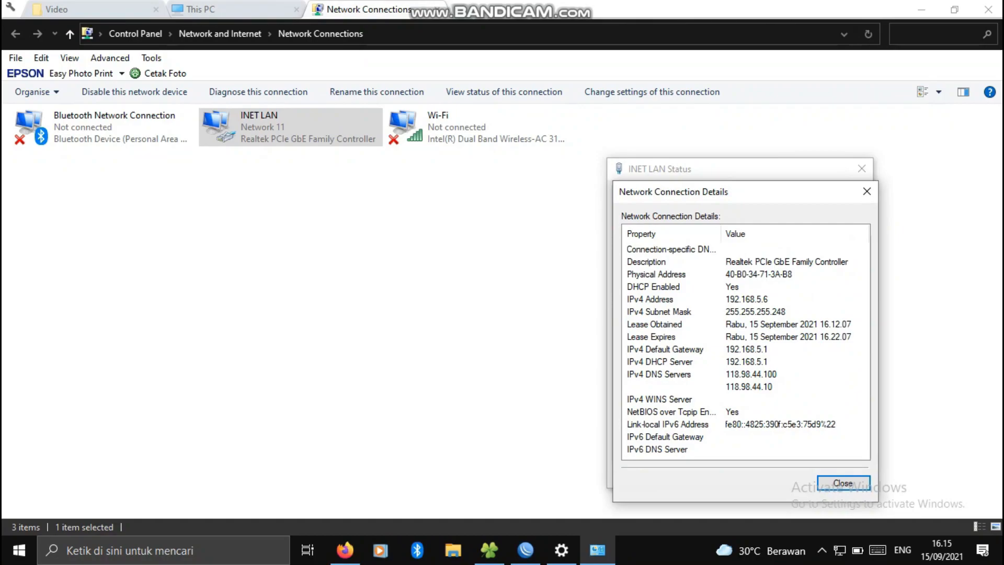
left_click(843, 482)
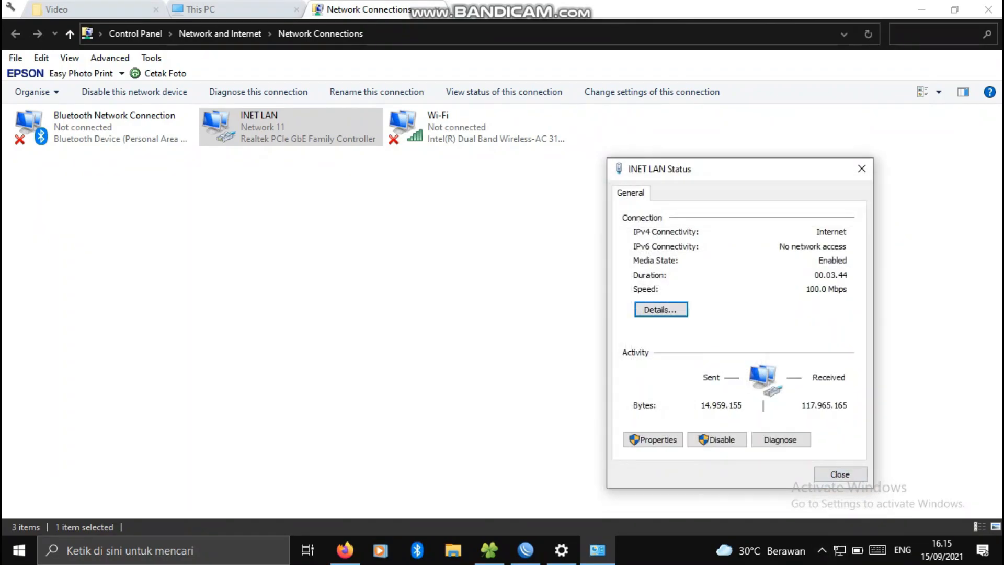
left_click(840, 474)
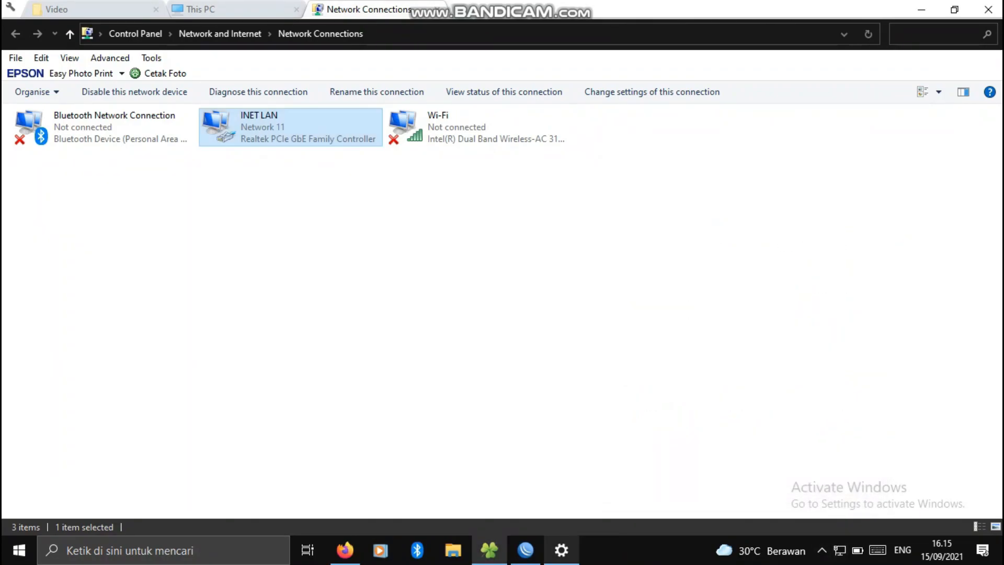
Step: Switch to WinBox, close the DHCP server window, and select ether2 in the router's interface list
left_click(561, 549)
left_click(526, 550)
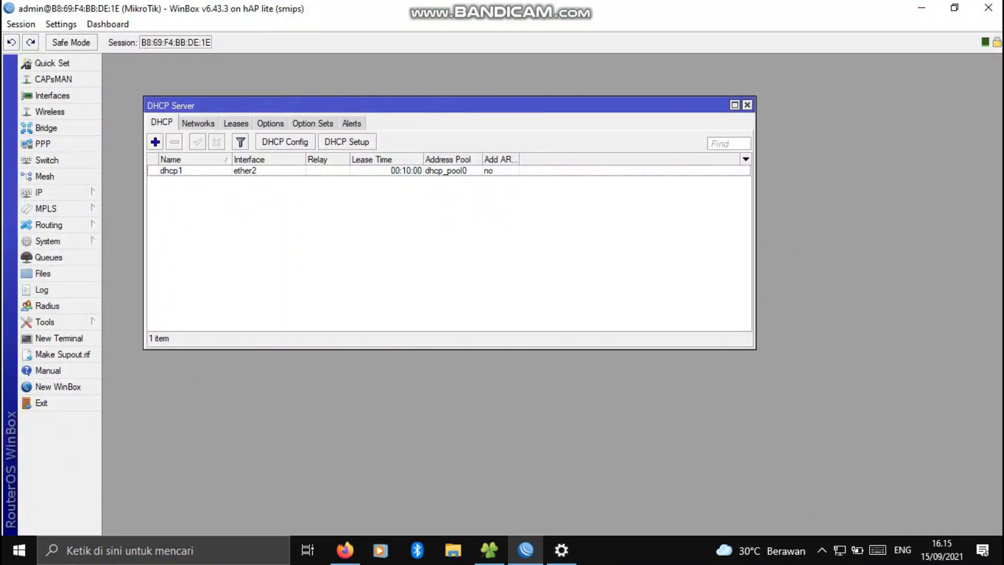
left_click(748, 105)
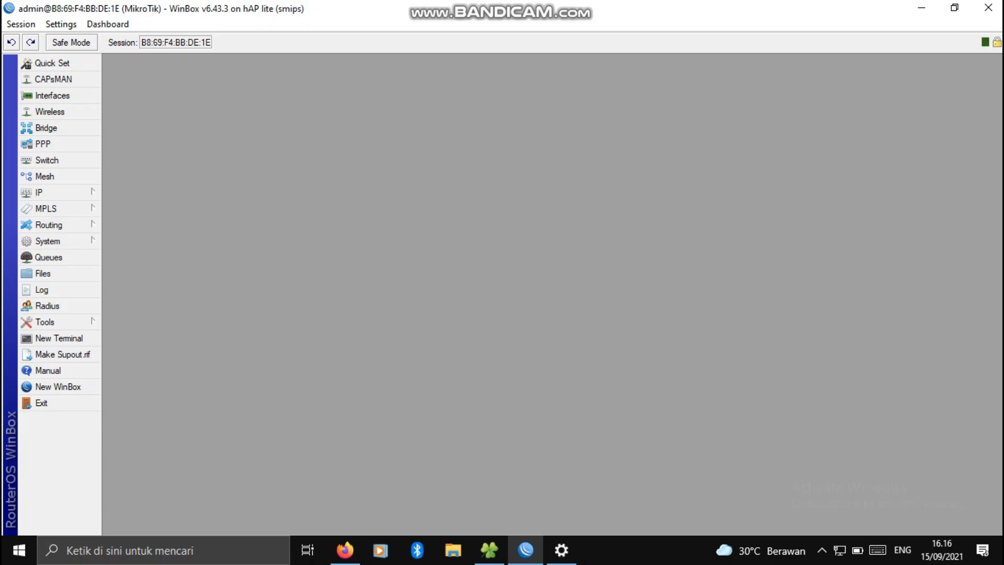
left_click(52, 95)
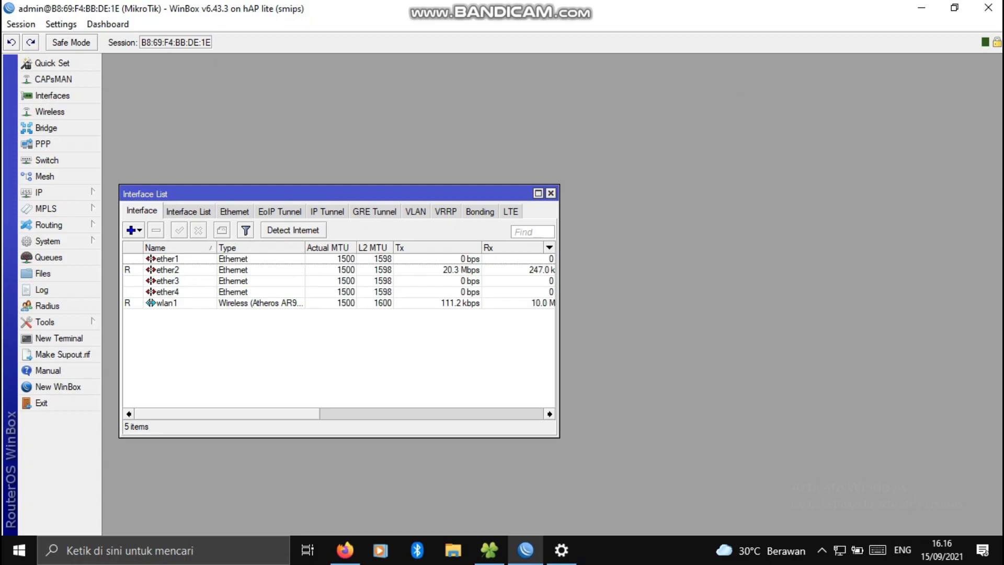
left_click(234, 270)
left_click(292, 350)
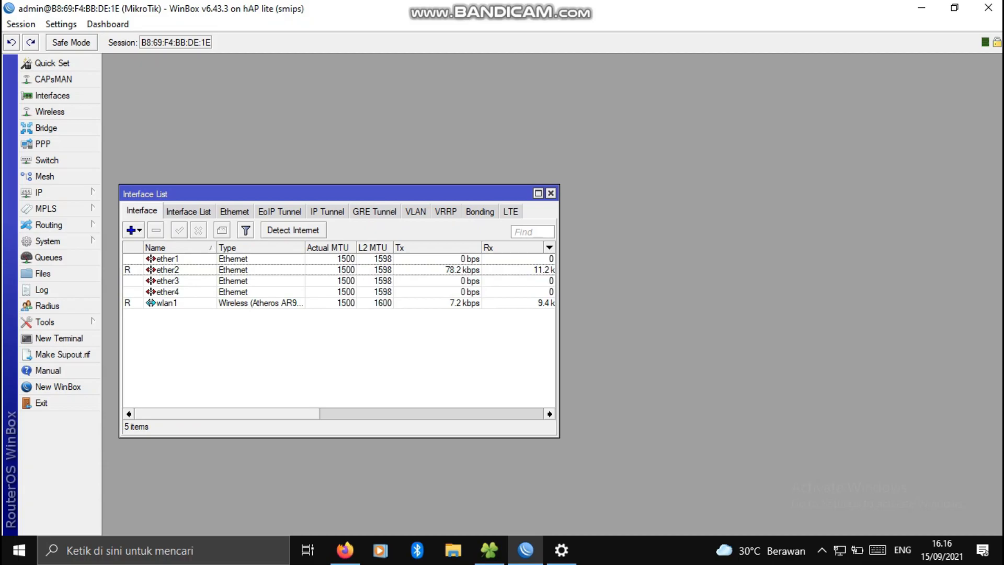
left_click(234, 269)
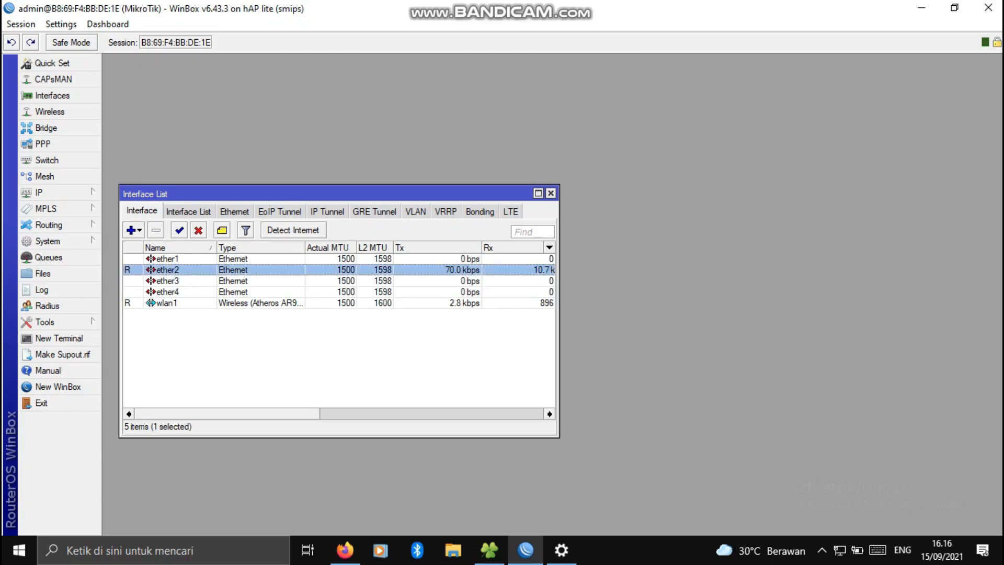
Step: Create a VLAN interface named vlan10 with VLAN ID 10 on ether2
left_click(131, 230)
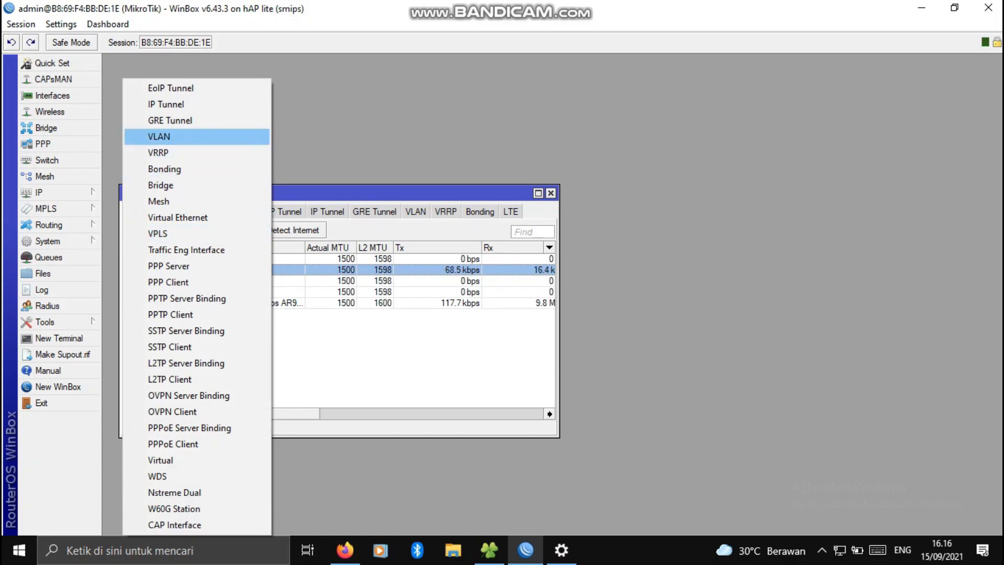
left_click(159, 136)
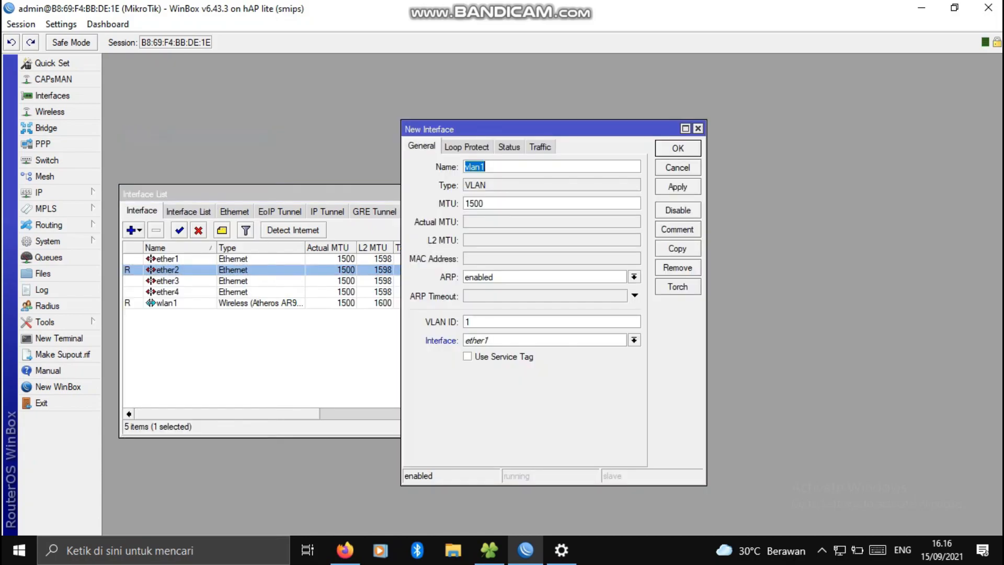
left_click(486, 167)
type("00")
left_click(634, 340)
left_click(544, 361)
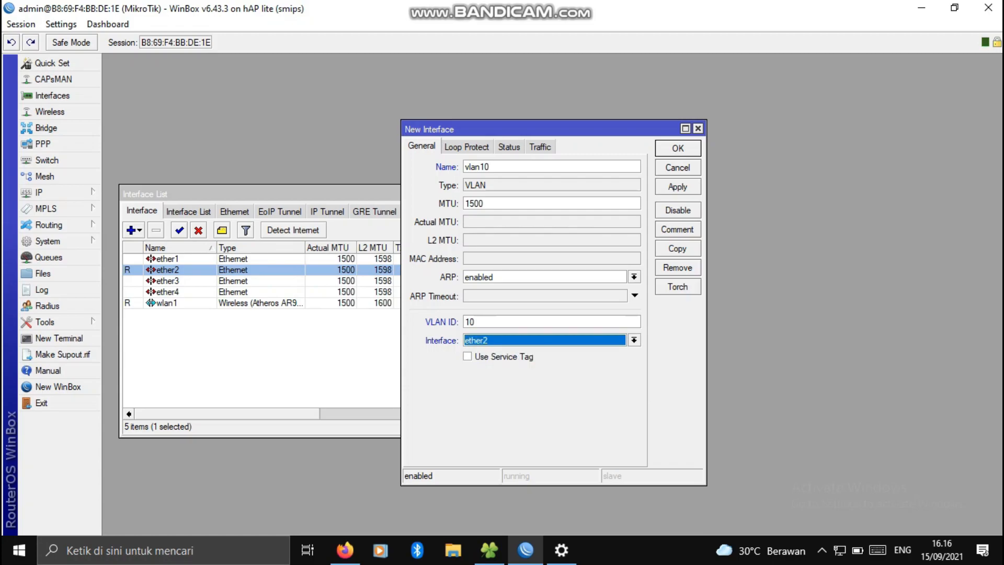
left_click(677, 187)
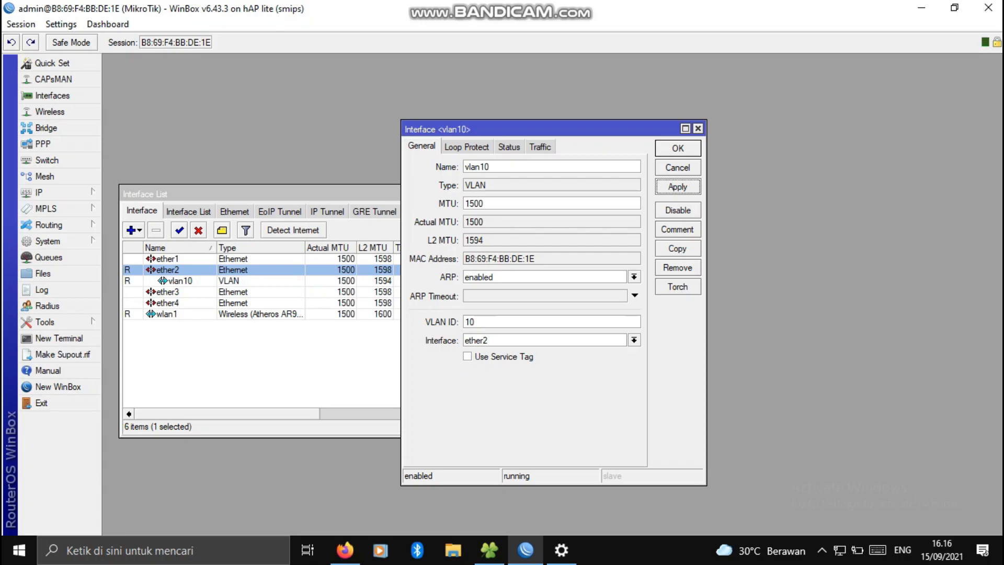
left_click(678, 148)
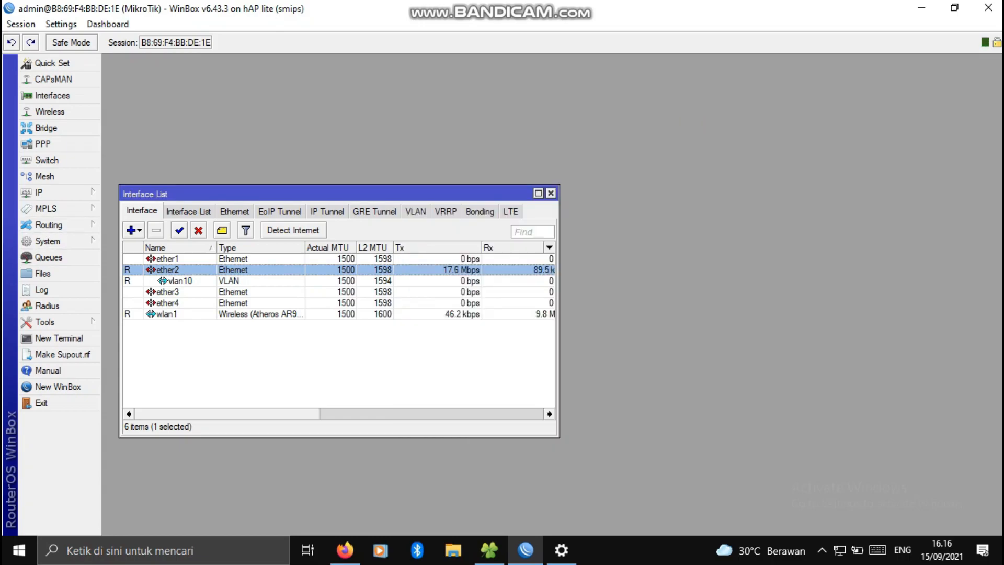
Step: Add a second VLAN interface named vlan20 with VLAN ID 20 on ether2
left_click(133, 230)
left_click(157, 137)
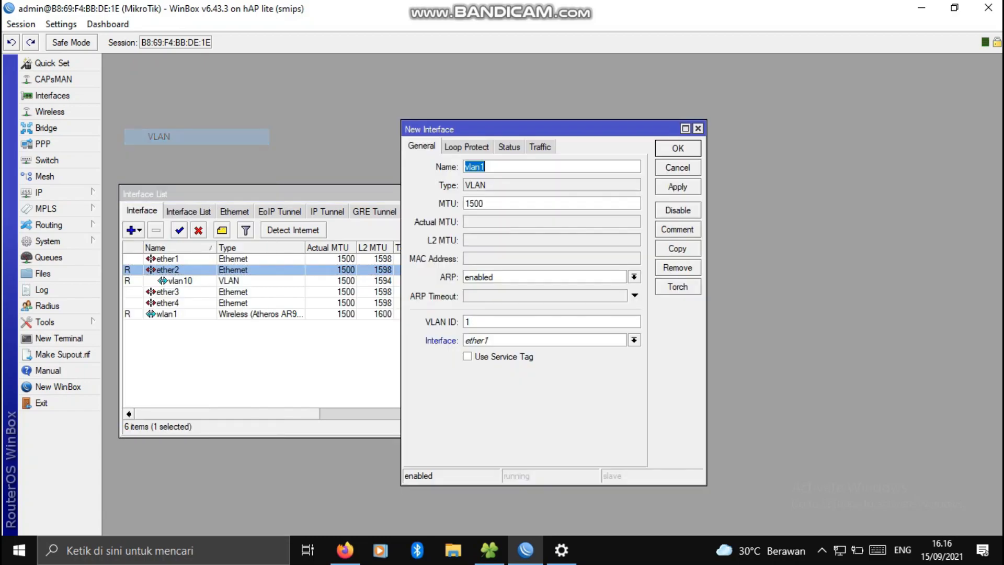
left_click(487, 167)
key("BackSpace")
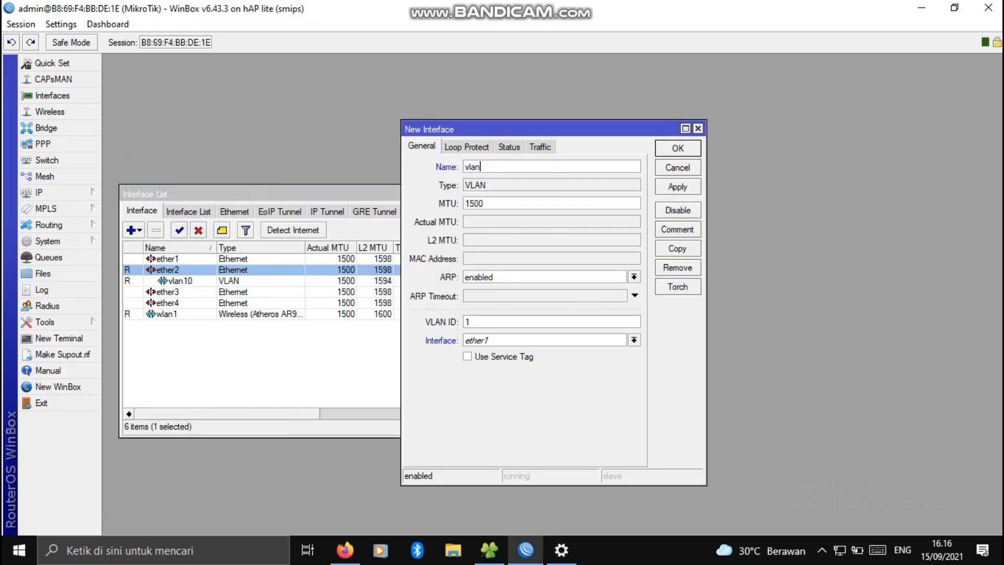
type("20")
double_click(468, 321)
type("20")
left_click(634, 340)
left_click(554, 361)
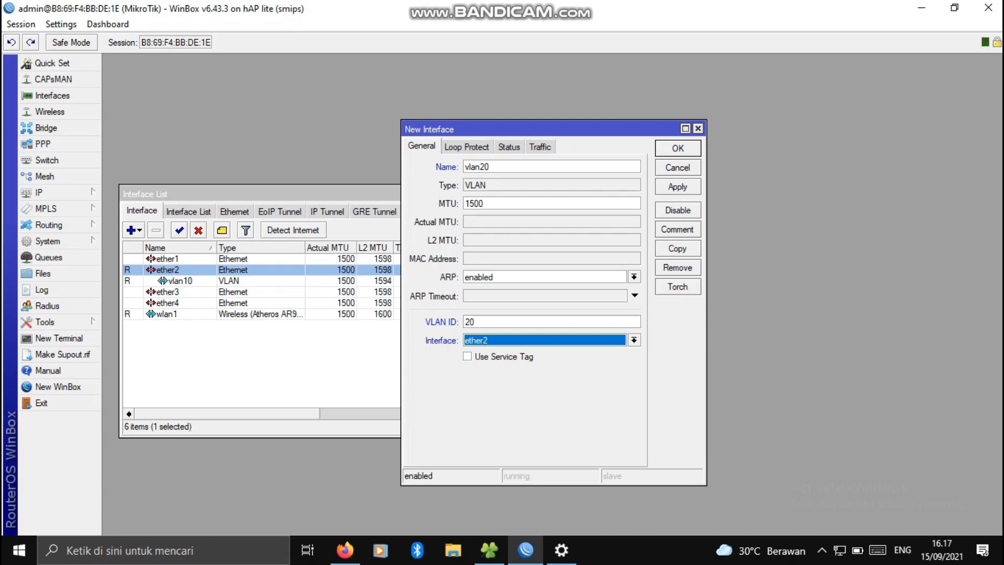
left_click(678, 187)
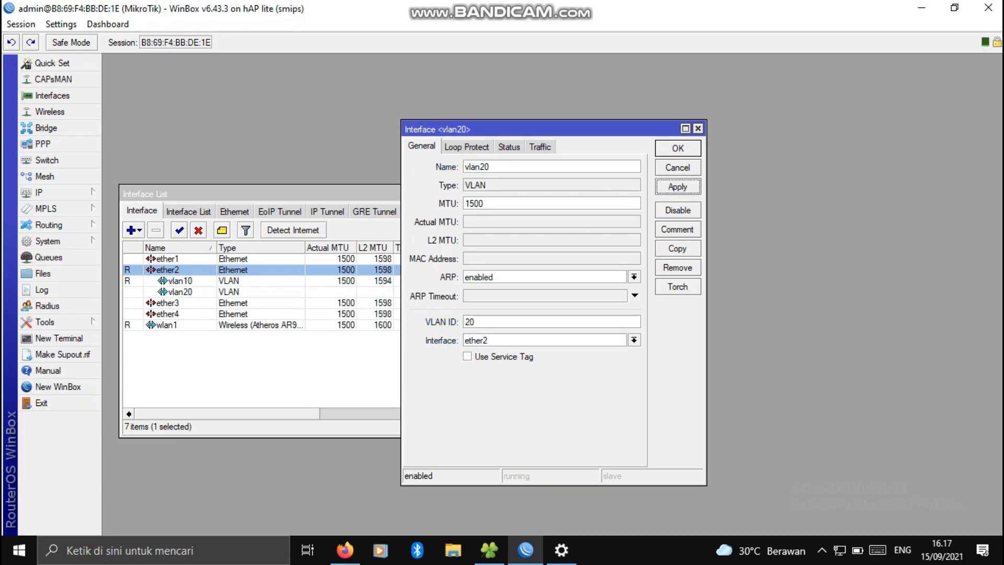
Step: Copy the vlan20 interface into a new one named vlan30 with VLAN ID 30, and close both interface windows
left_click(677, 248)
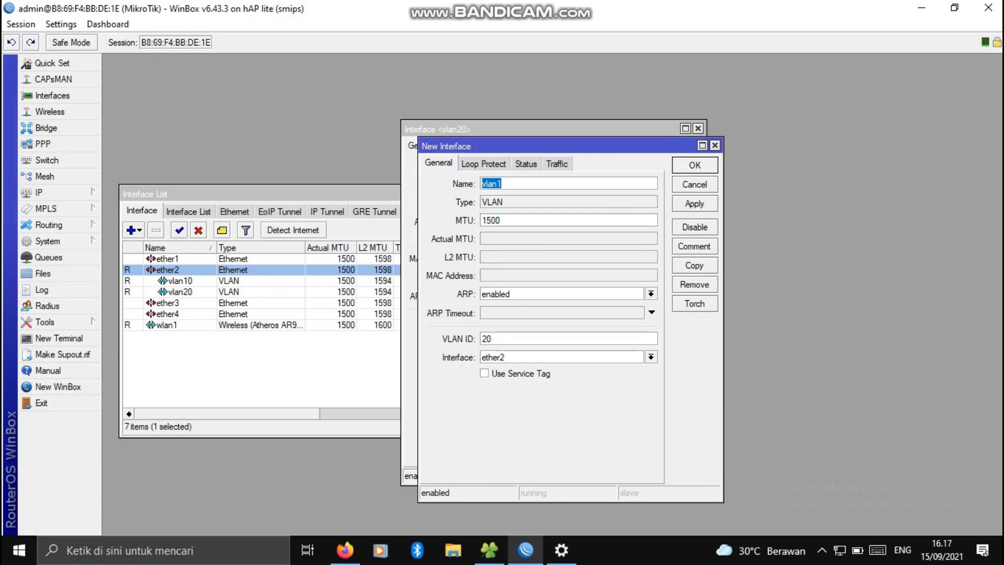
type("vlan30")
left_click(492, 339)
double_click(487, 339)
type("30")
left_click(694, 203)
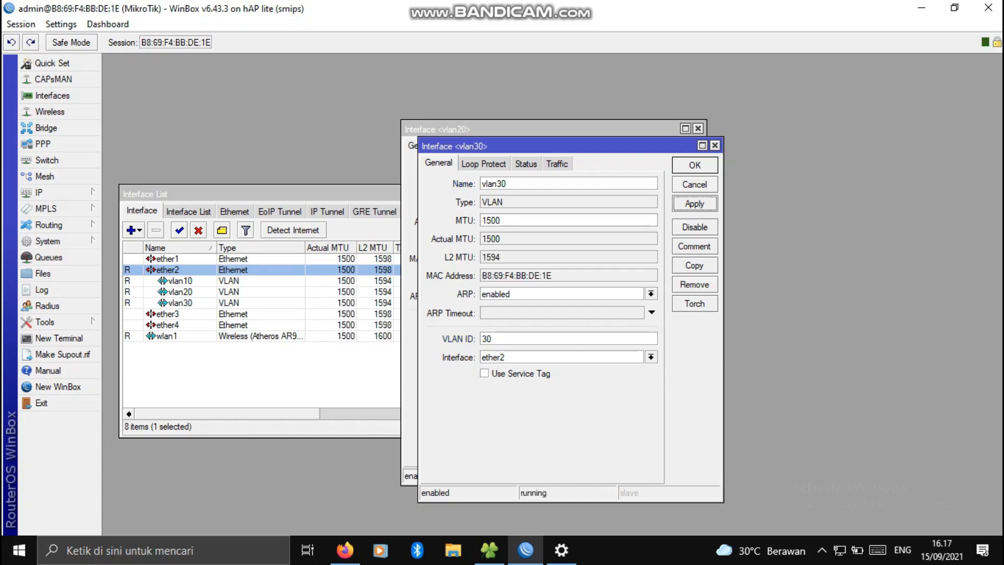
left_click(694, 165)
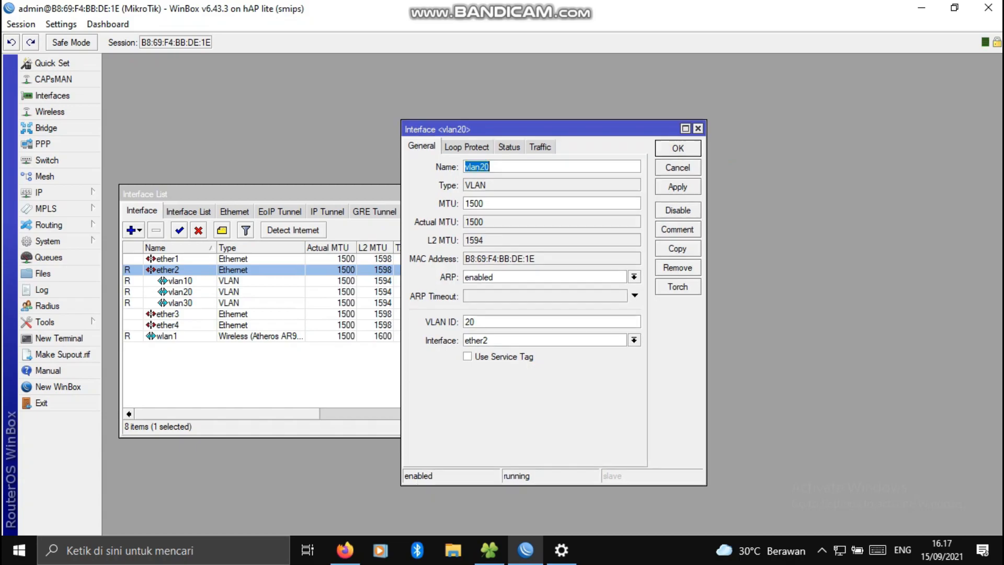
left_click(677, 147)
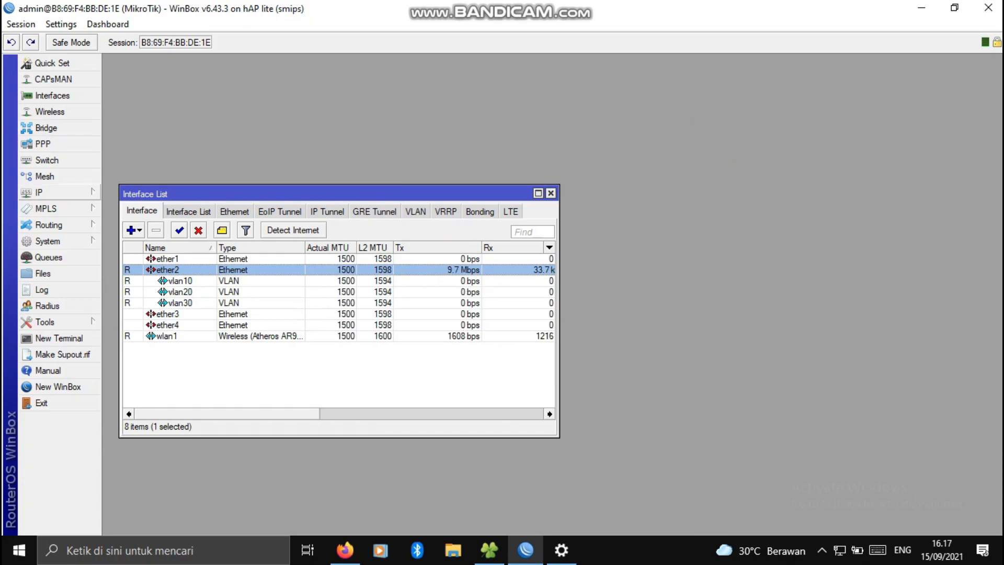
Step: Open the IP address list and start a new address entry assigned to the vlan10 interface
left_click(47, 192)
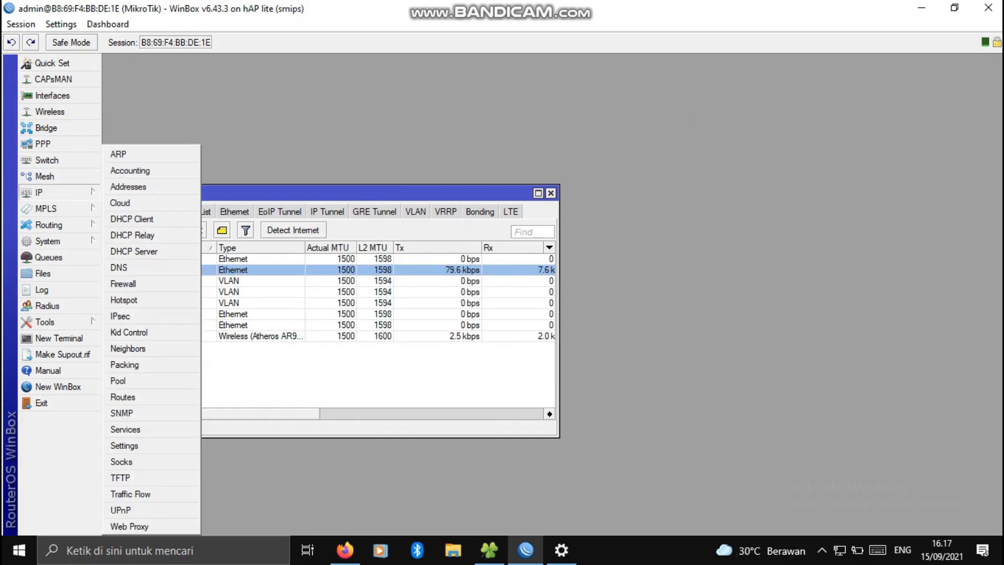
left_click(235, 281)
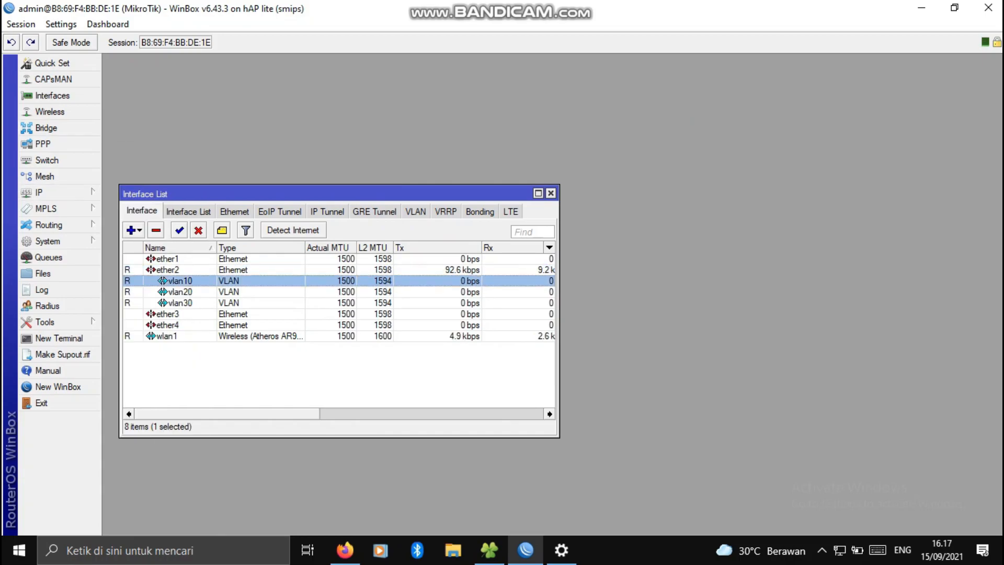
left_click(47, 192)
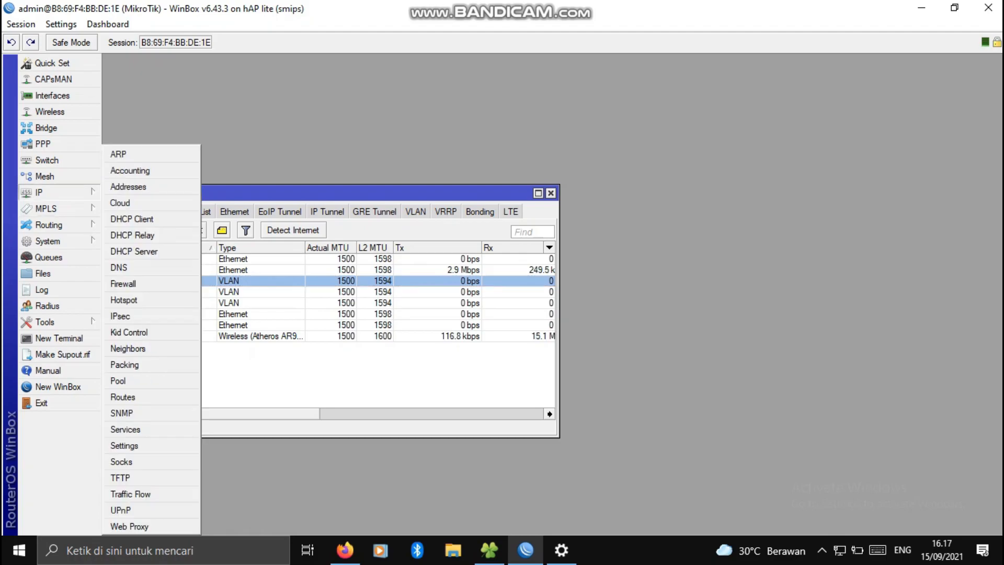
left_click(128, 187)
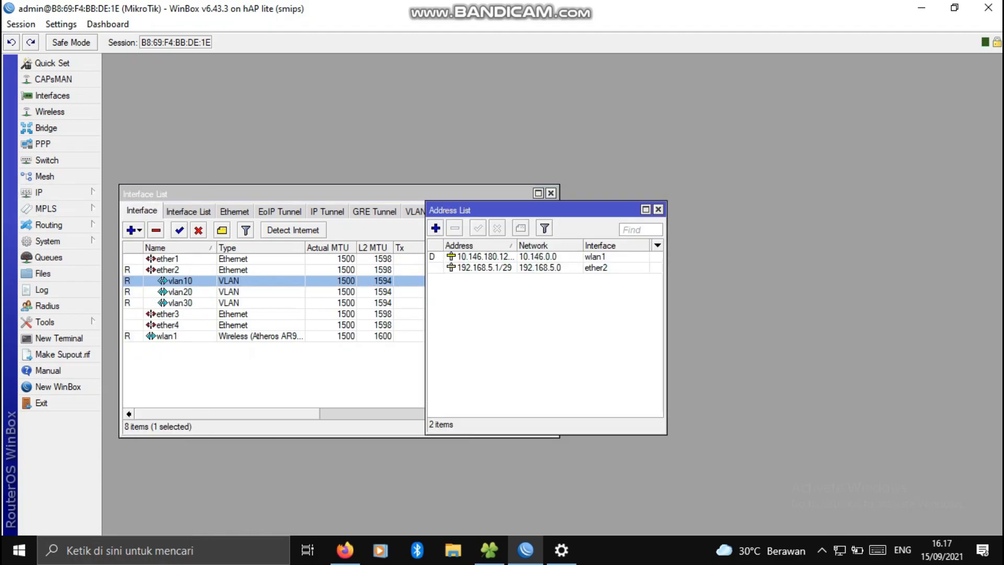
left_click(435, 228)
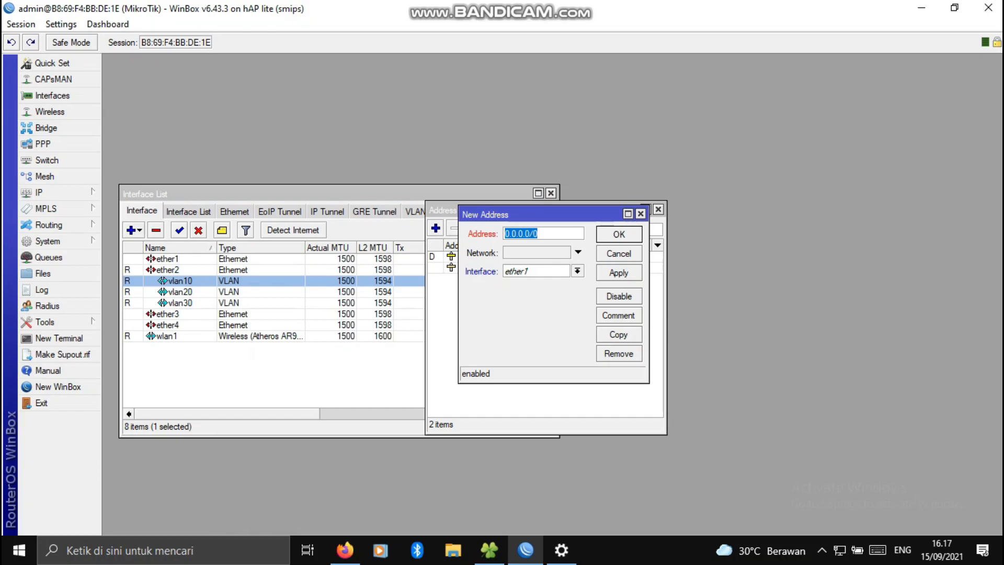
left_click(577, 271)
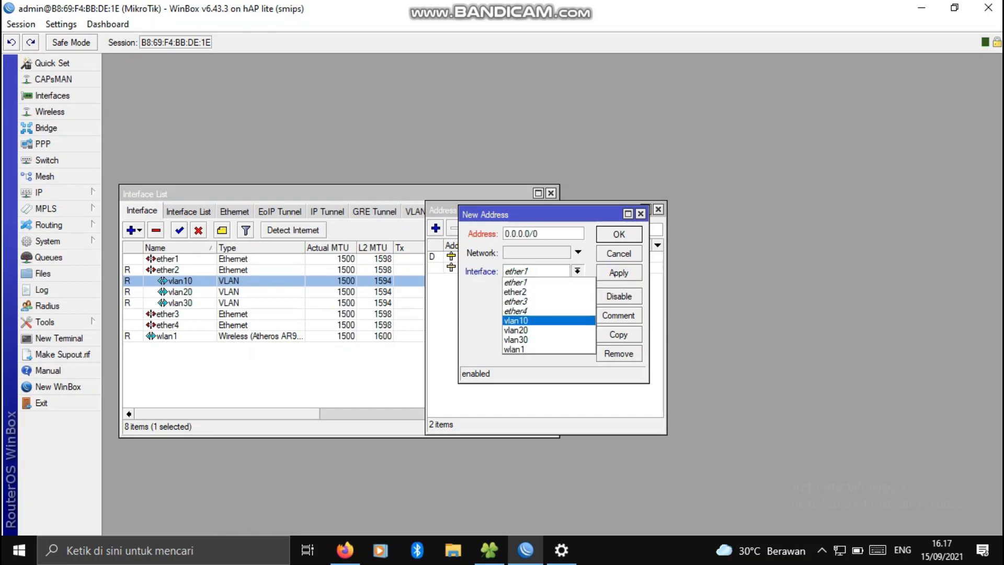
left_click(539, 321)
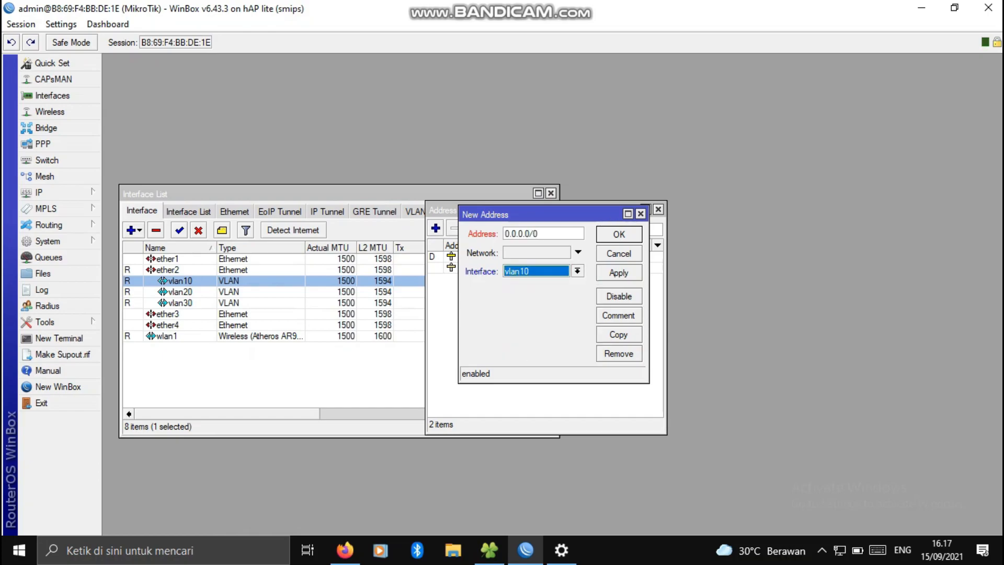
Step: Set the new vlan10 entry's address to 192.168.10.1/24 and apply it
left_click_drag(538, 234, 504, 234)
type("192.1")
type("0")
key("BackSpace")
type("68.10")
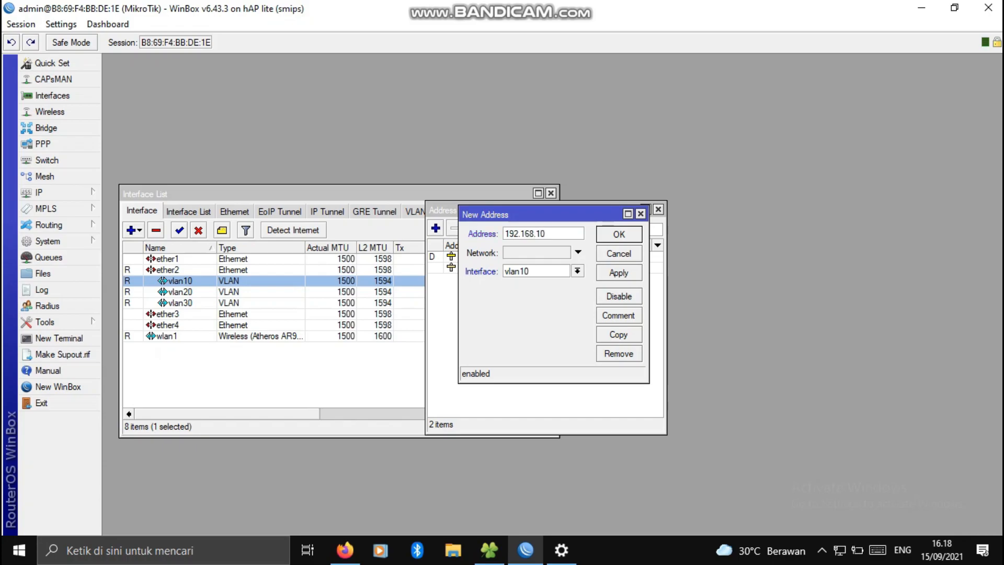
type(".1/24")
left_click(619, 272)
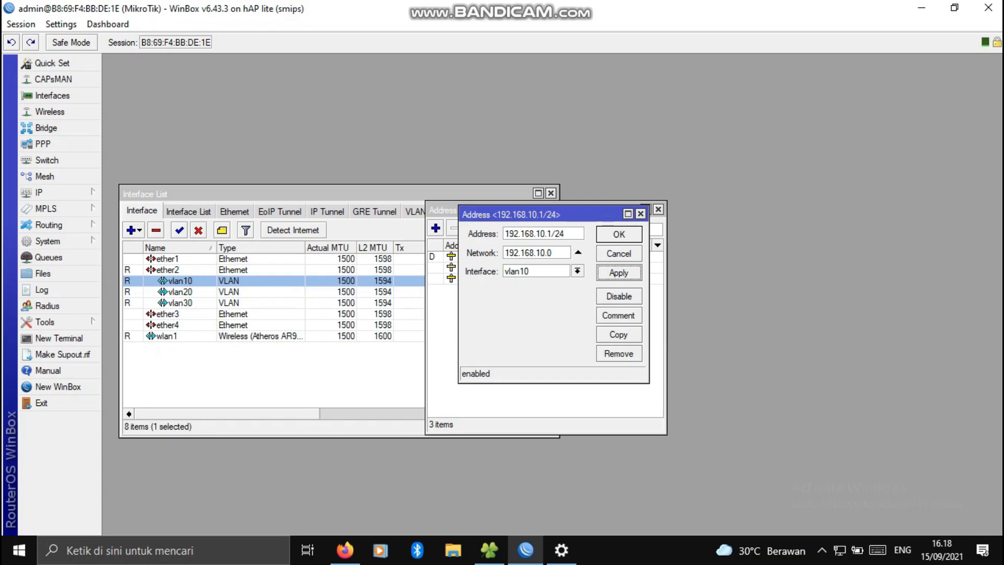
Step: Copy the vlan10 address into a new entry with address 192.168.20.1/24 on vlan20 and apply it
left_click_drag(512, 213, 734, 202)
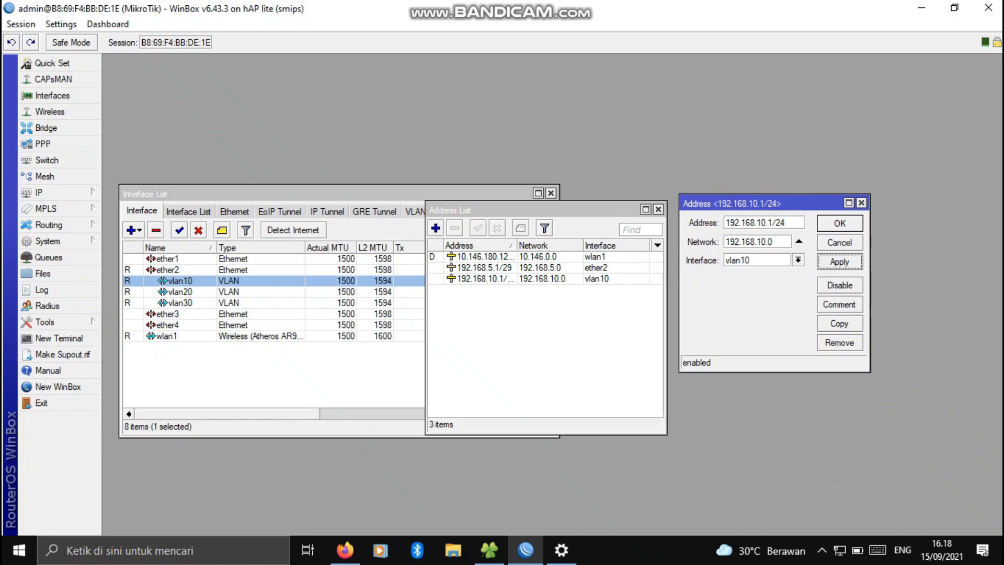
left_click(839, 324)
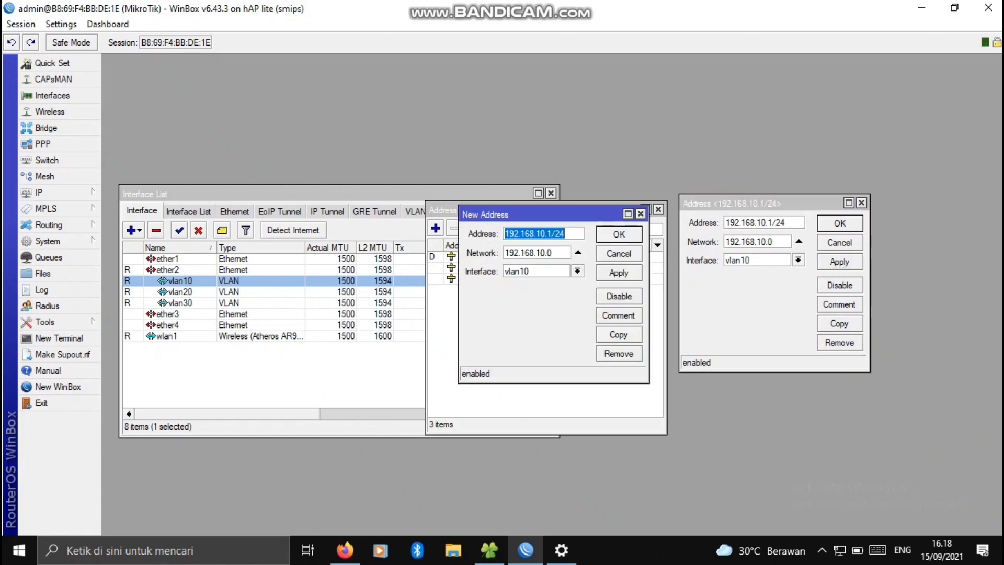
left_click_drag(544, 214, 542, 271)
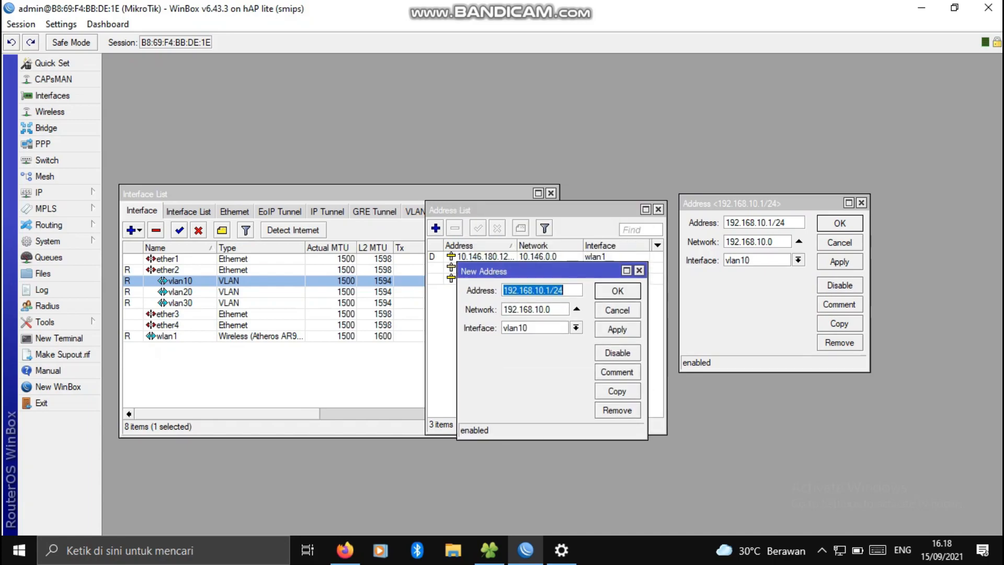
left_click_drag(523, 210, 523, 111)
left_click(525, 376)
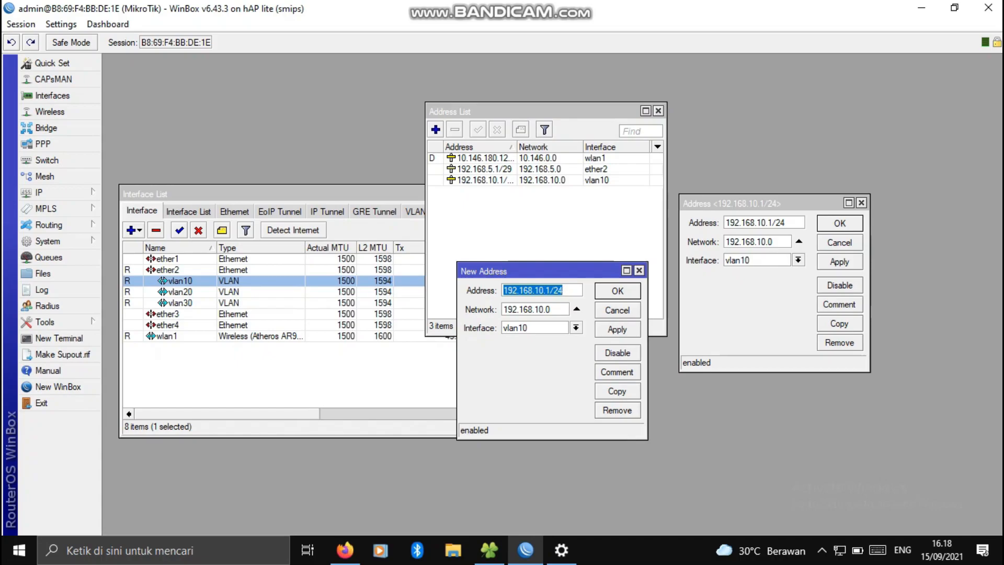
left_click(539, 290)
key("BackSpace")
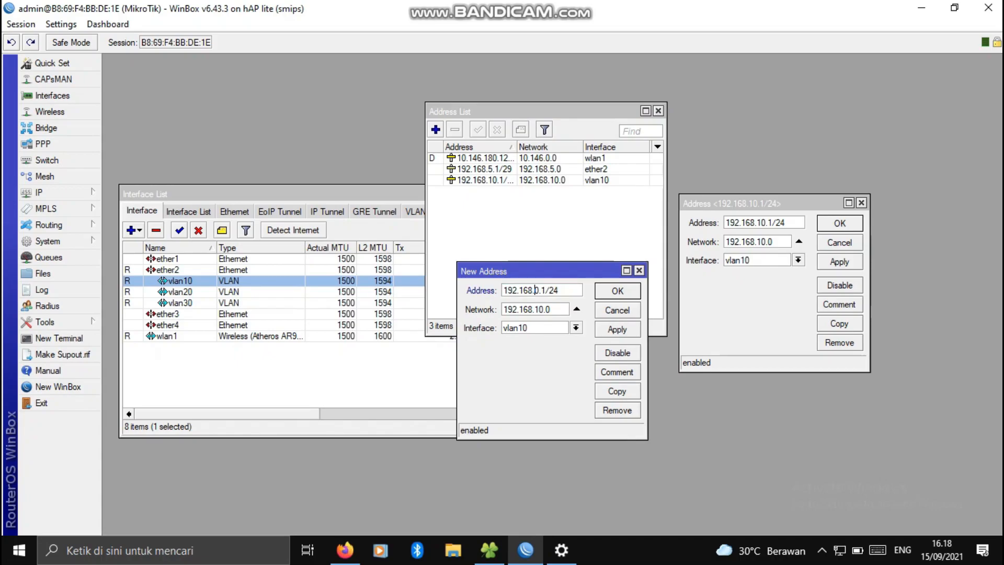
type("2")
left_click(576, 327)
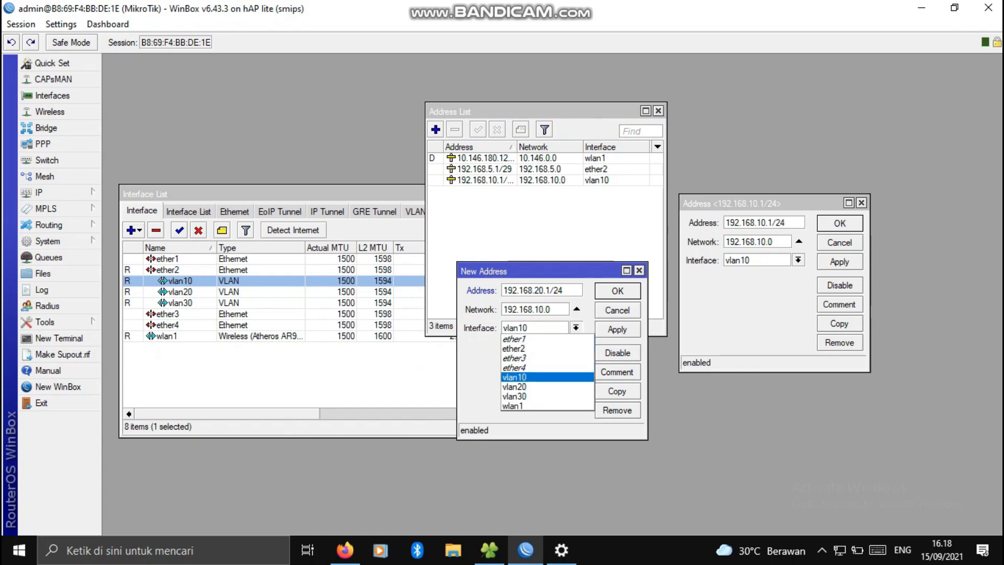
key("Return")
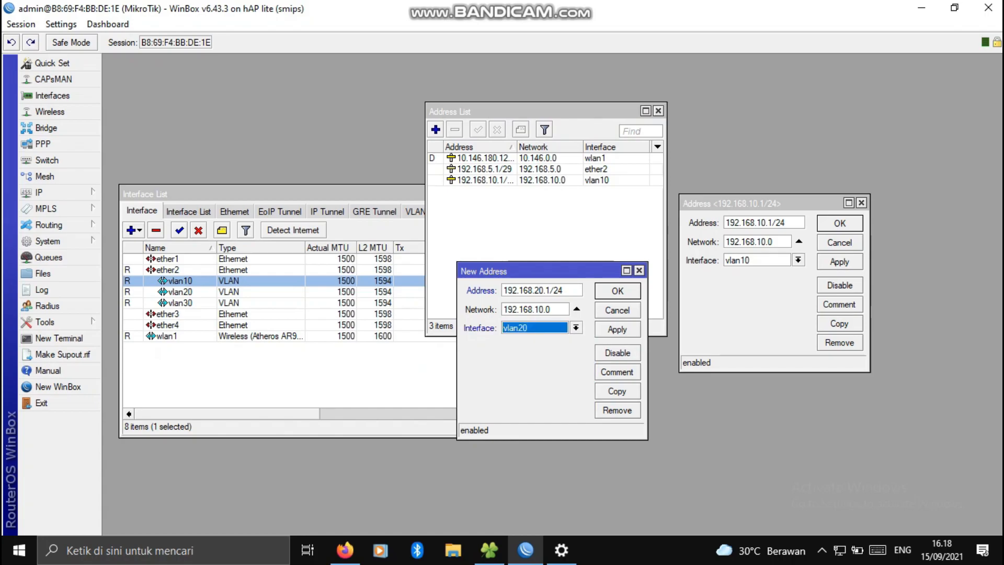
left_click(617, 329)
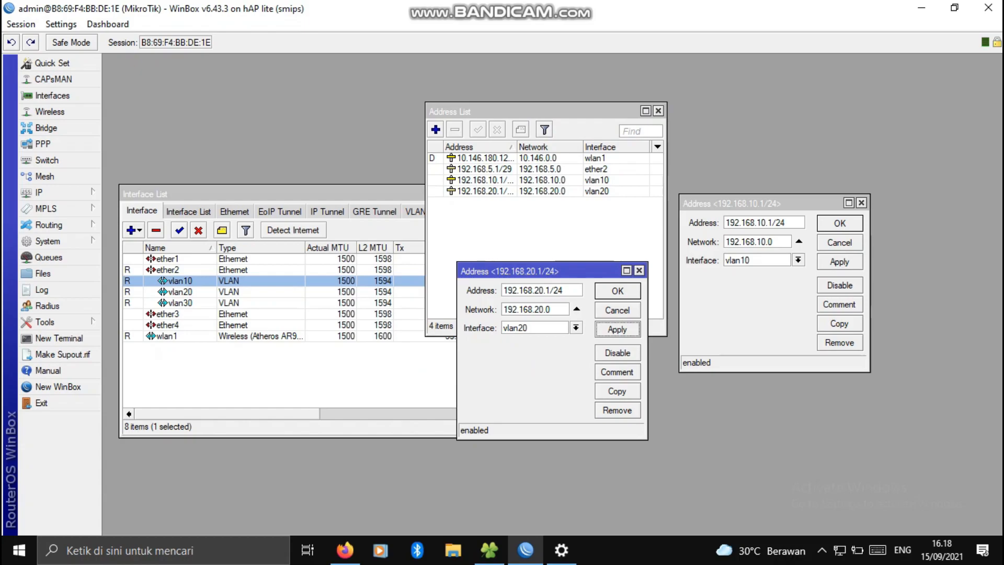
Step: Copy the vlan20 address into a new entry with address 192.168.30.1/24 on vlan30, and close the address entry windows
left_click(617, 390)
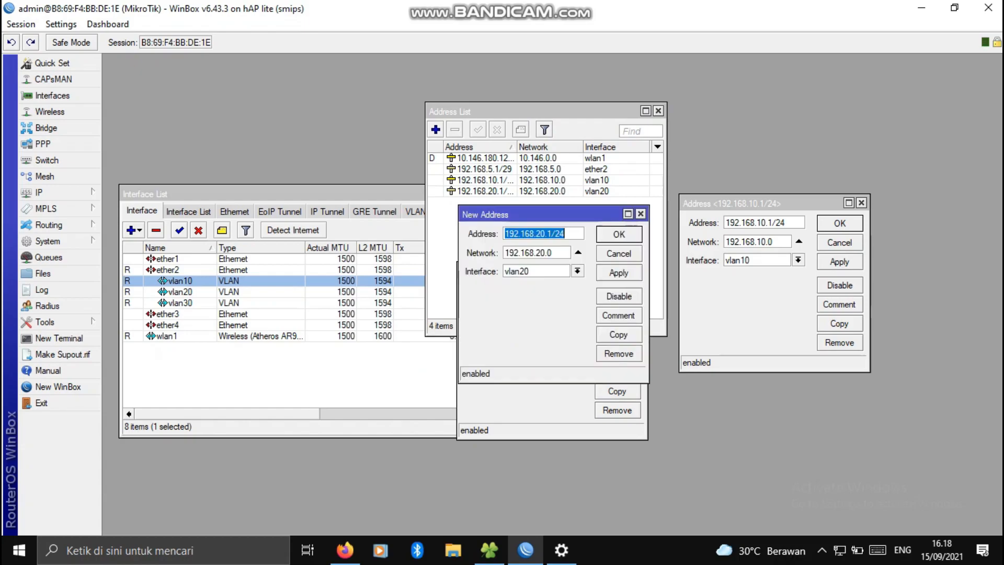
left_click(539, 233)
key("BackSpace")
type("3")
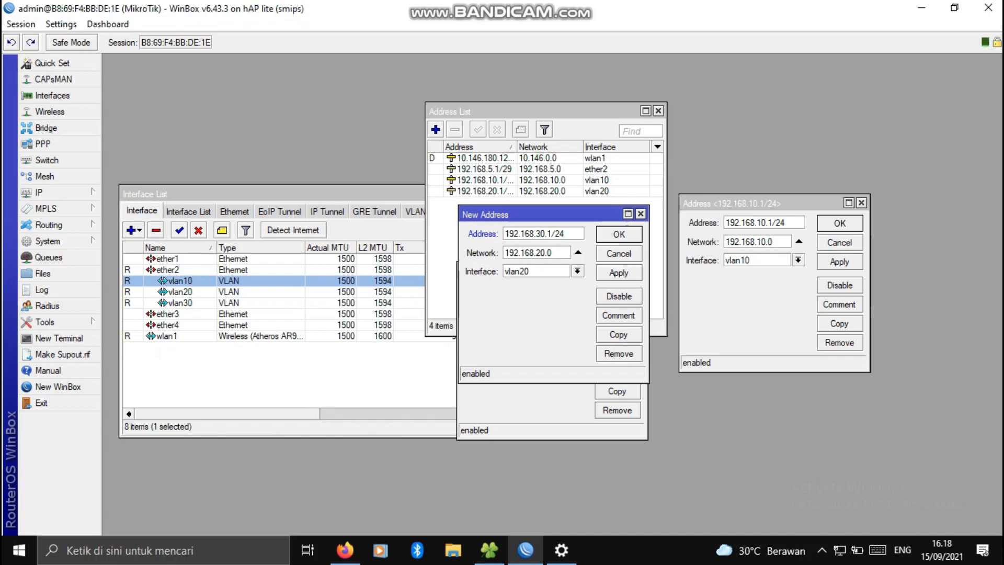
left_click(578, 271)
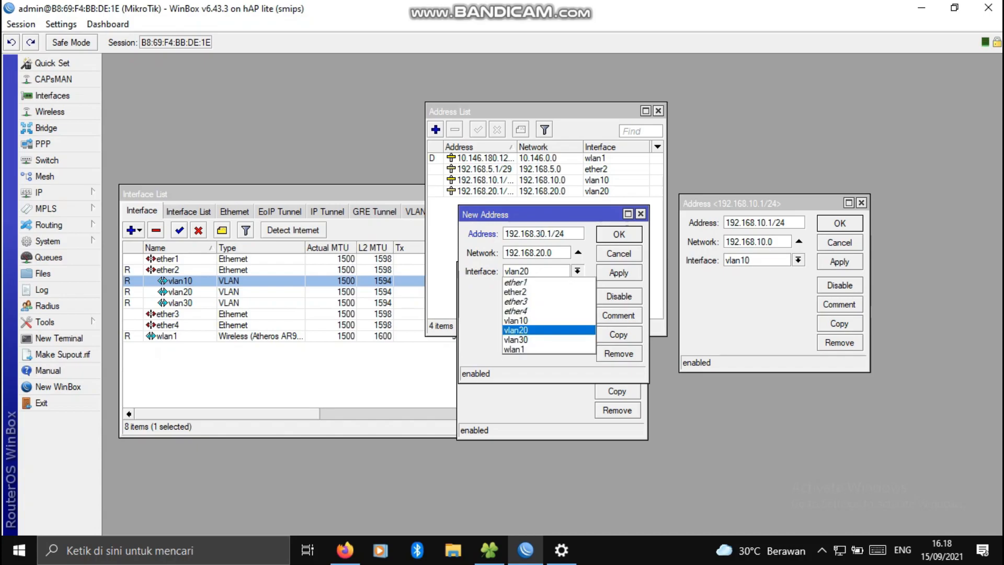
left_click(523, 335)
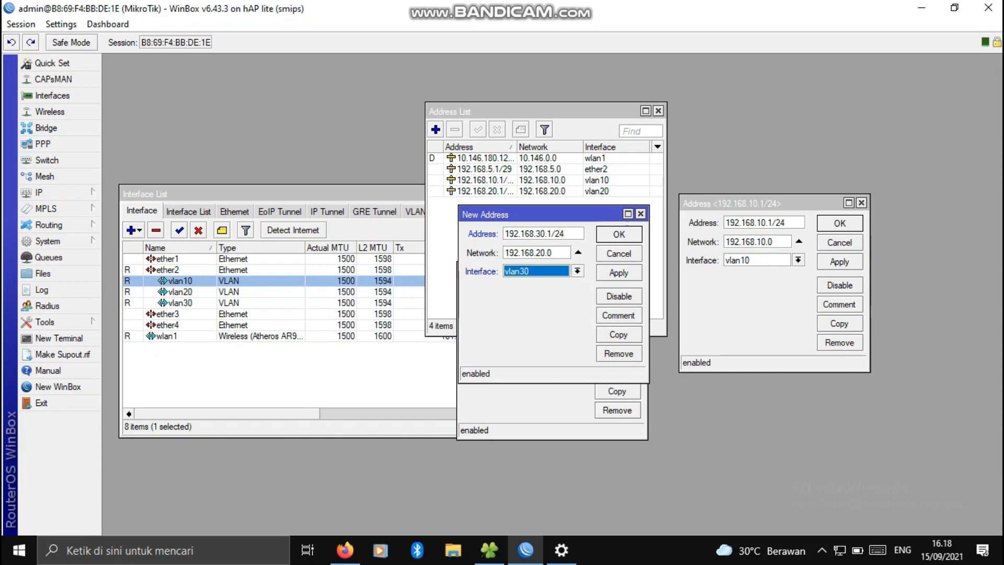
left_click(618, 272)
left_click(619, 234)
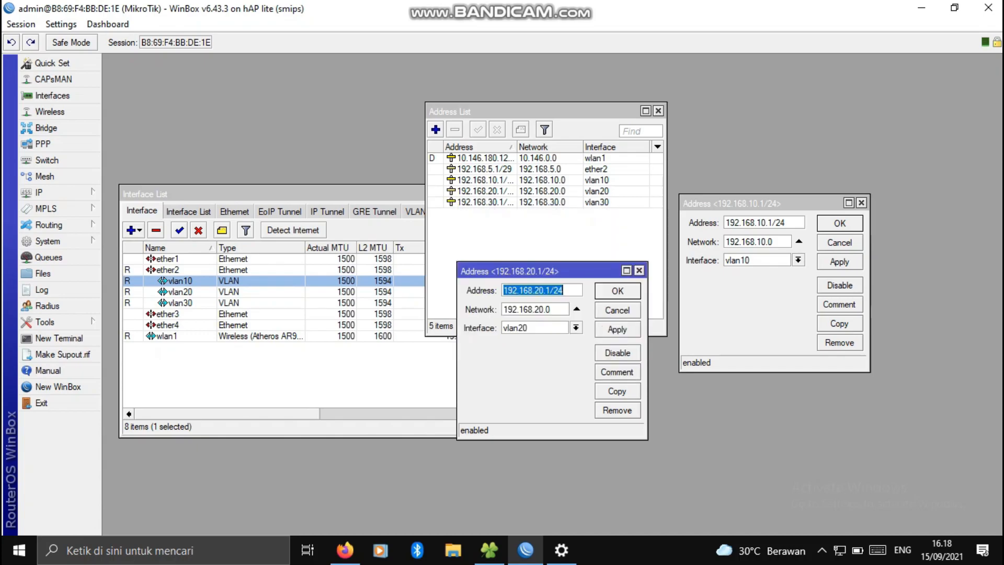
left_click(639, 270)
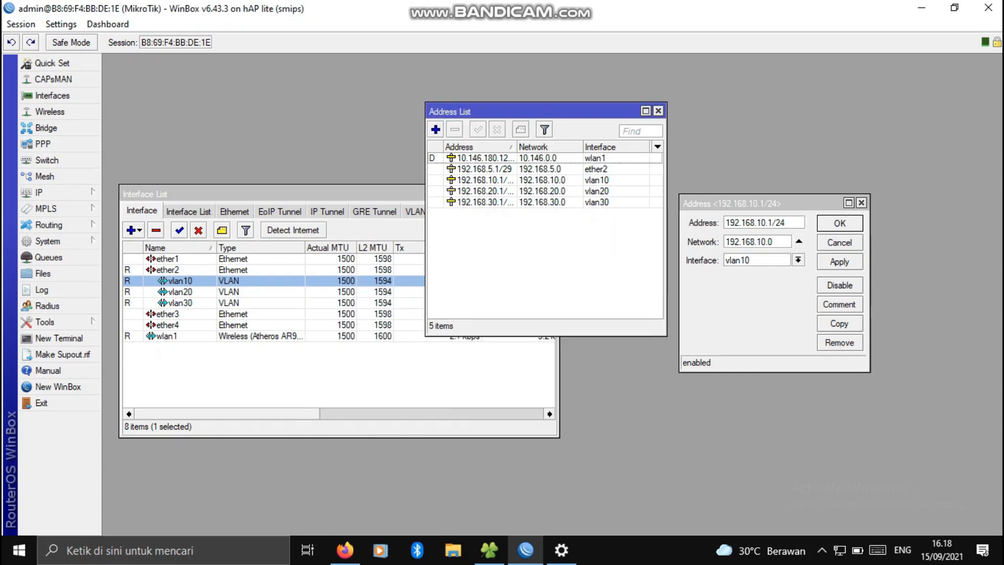
left_click(861, 202)
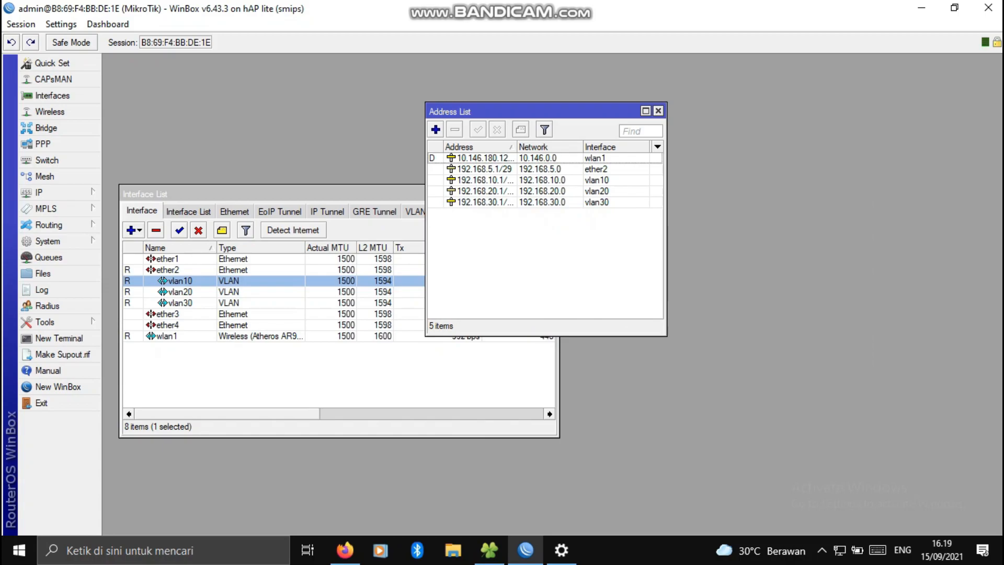
Step: Run the DHCP server setup for vlan10, accepting the proposed network values and the 00:10:00 lease time
left_click(38, 192)
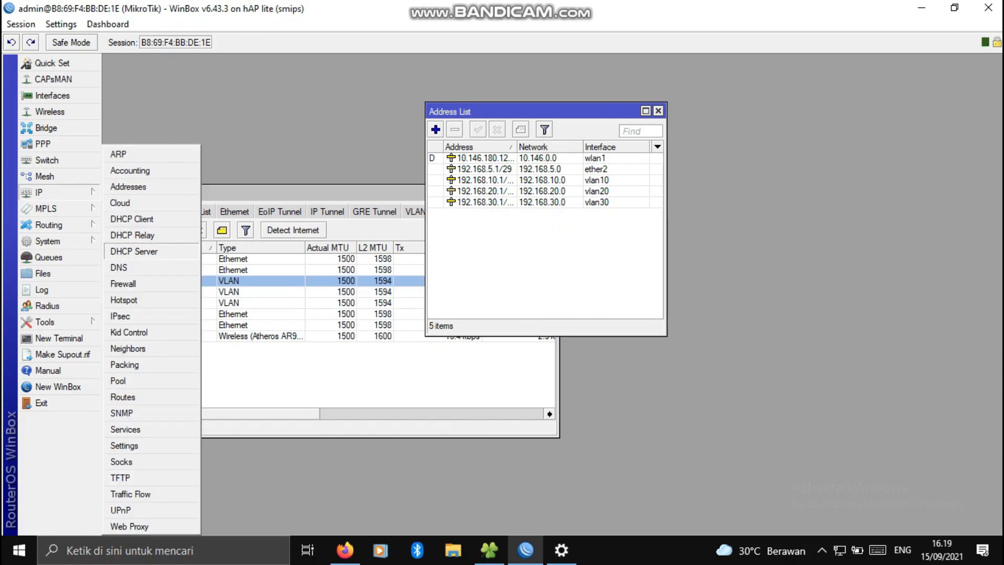
left_click(134, 251)
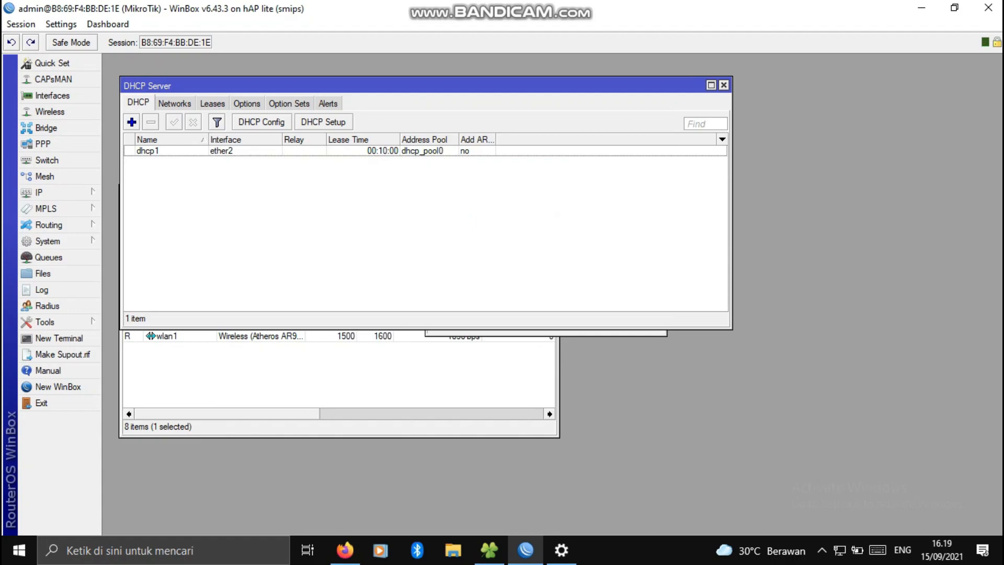
left_click(323, 122)
left_click(640, 290)
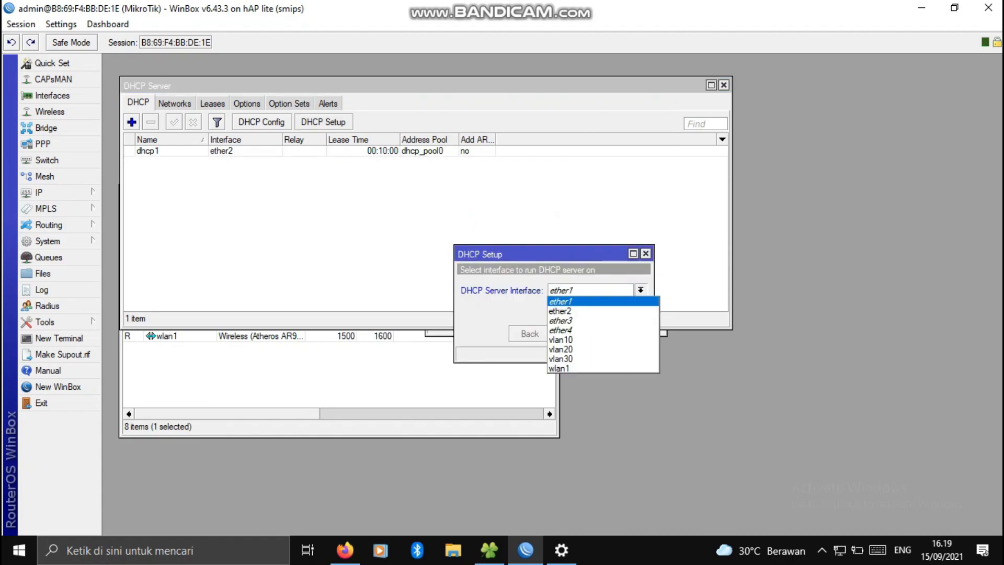
left_click(575, 338)
left_click(575, 334)
left_click(576, 333)
left_click(575, 333)
left_click(575, 334)
left_click(575, 334)
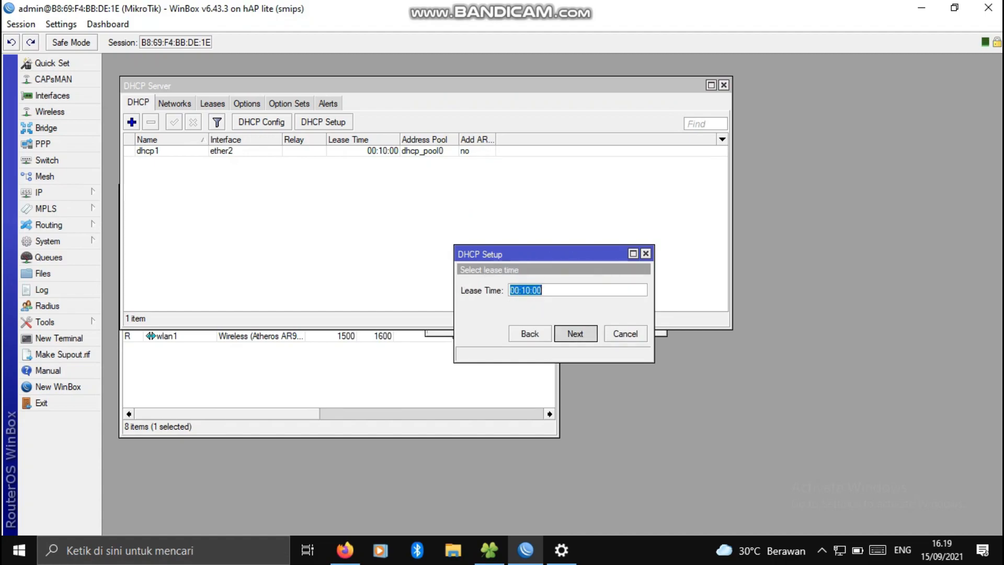
left_click(576, 334)
key("Return")
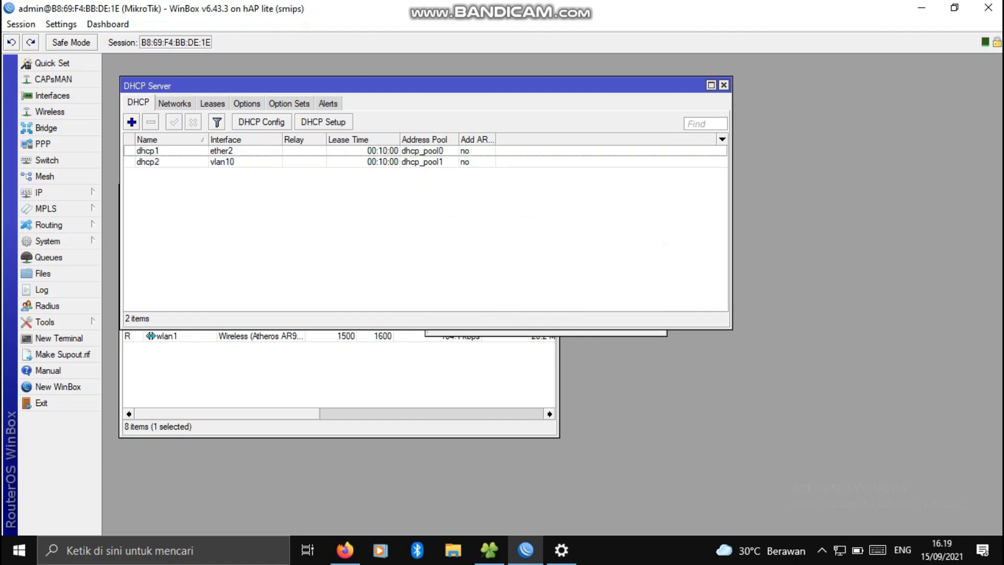
Step: Run the DHCP server setup for vlan20, accepting all proposed values
left_click(323, 121)
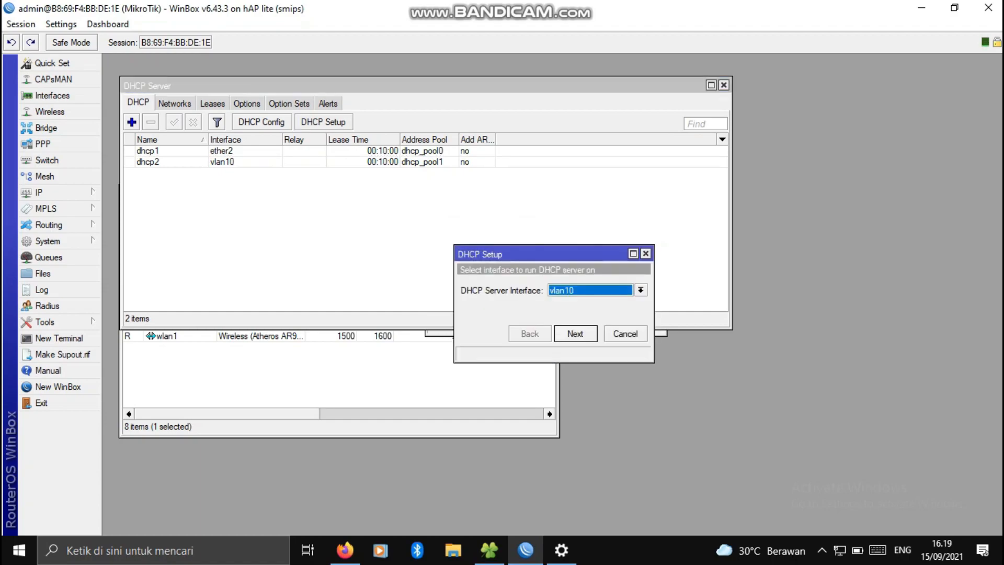
left_click(640, 289)
left_click(590, 349)
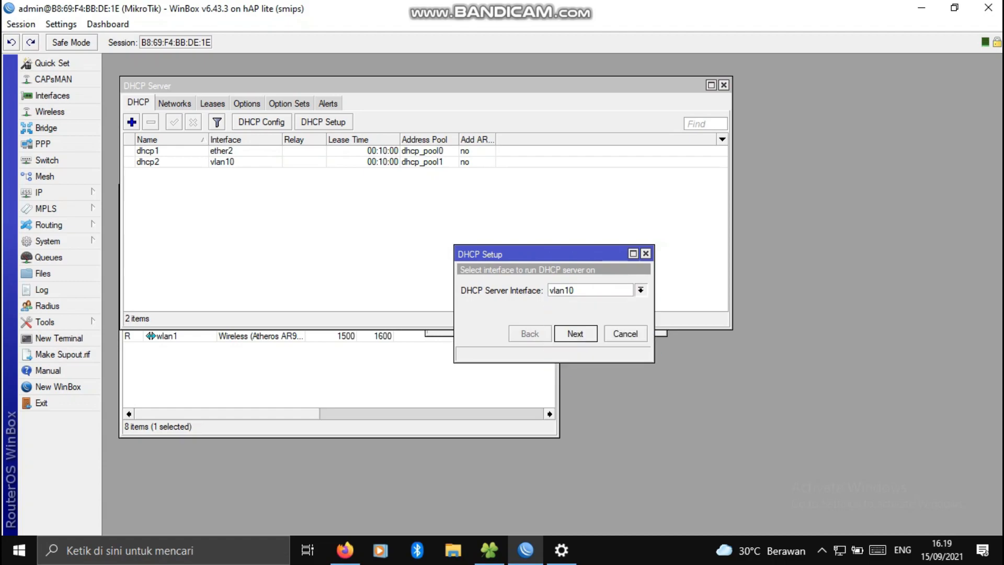
key("Return")
key("Return")
key("Return")
key("Return")
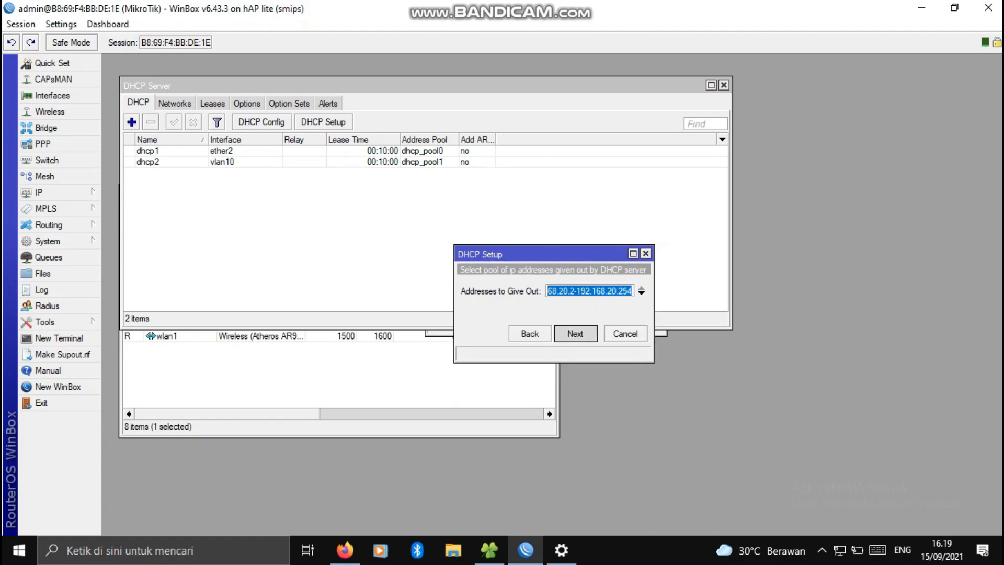
key("Return")
key("Return")
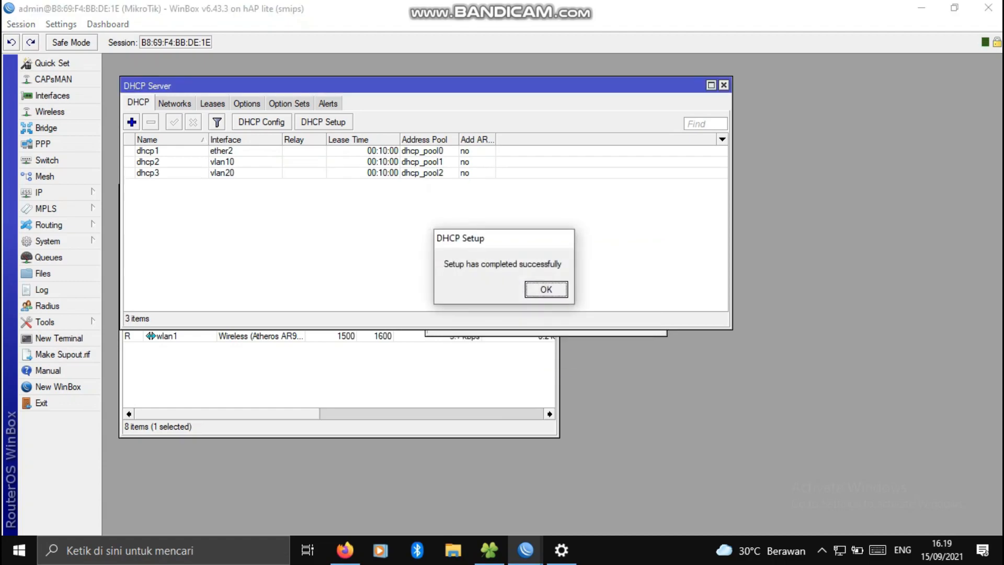
key("Return")
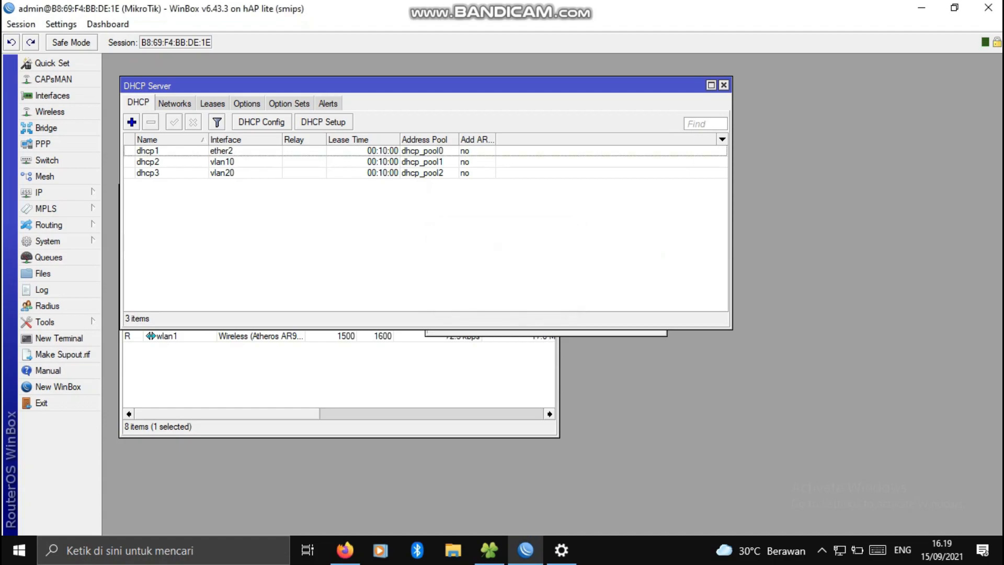
Step: Run the DHCP server setup for vlan30, accepting all proposed values
key("Return")
left_click(641, 289)
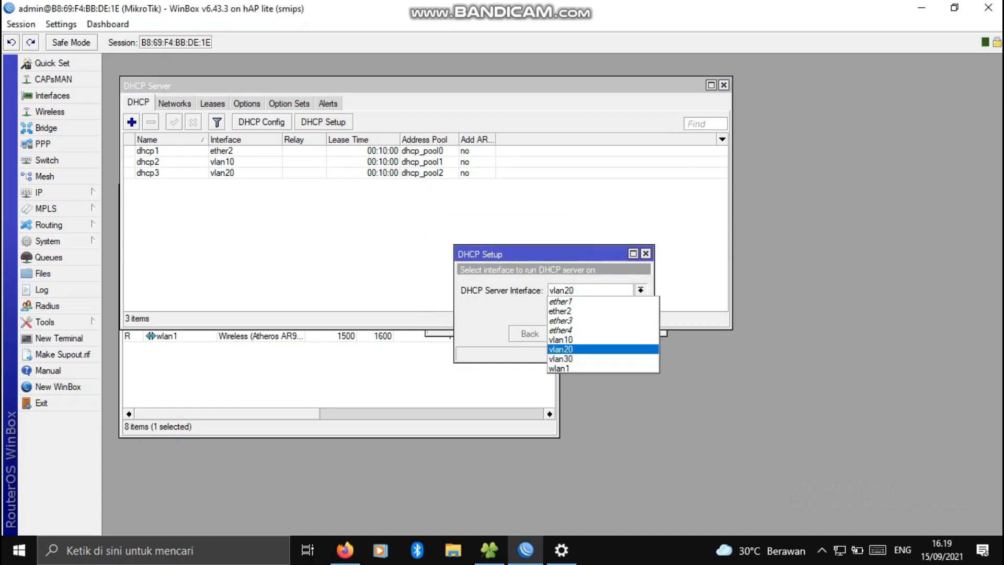
left_click(601, 358)
key("Return")
key("Return")
key("Return")
key("Return")
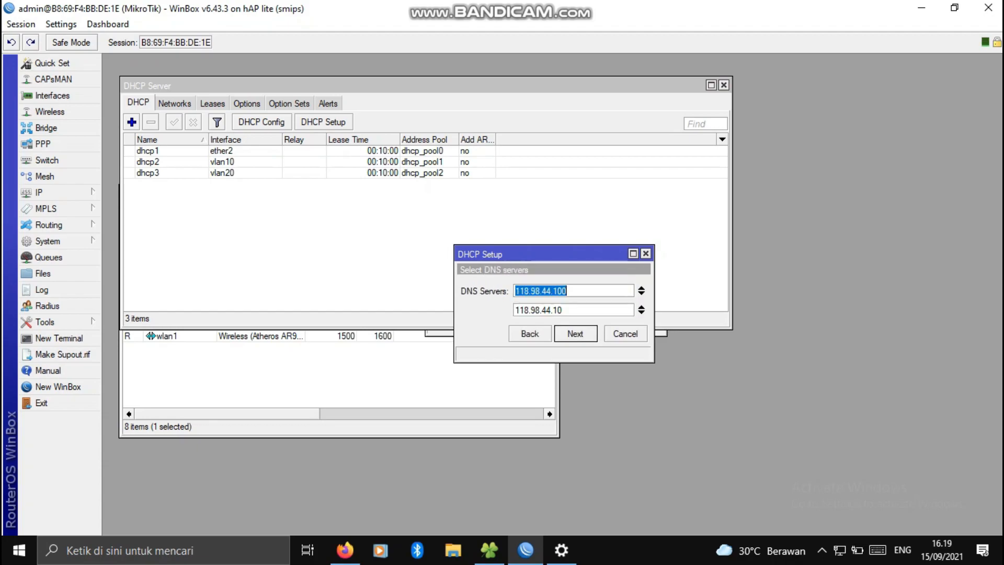
key("Return")
key("Return")
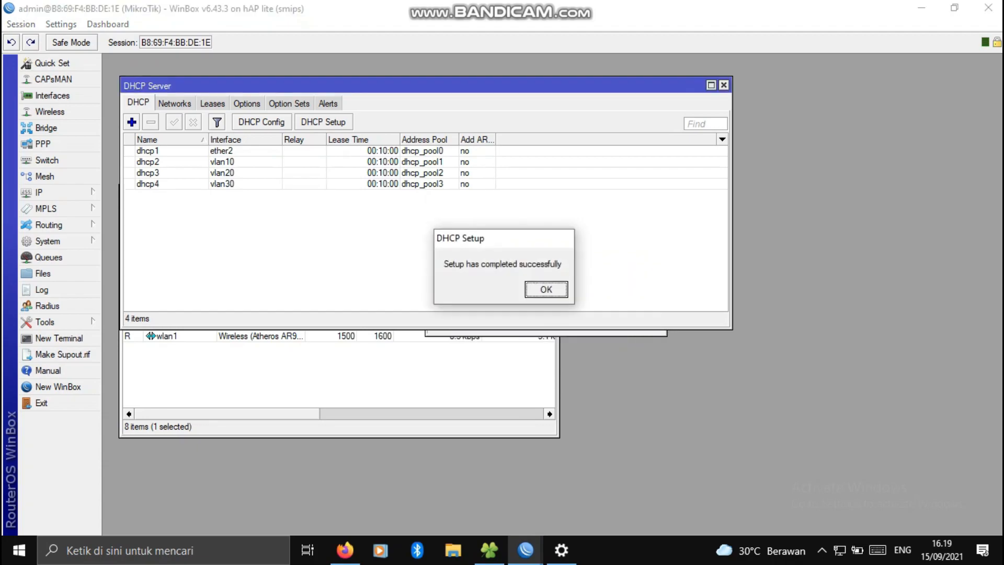
key("Return")
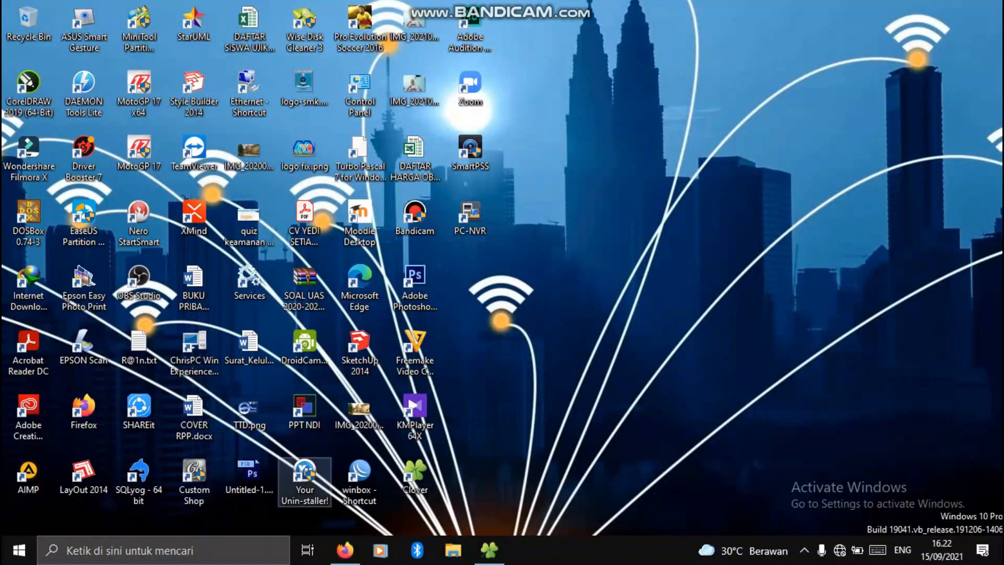
Step: Start WinBox, refresh the neighbors, and connect to the RB951Ui-2nD device 48:8F:5A:91:2A:68 as admin with a blank password
double_click(359, 473)
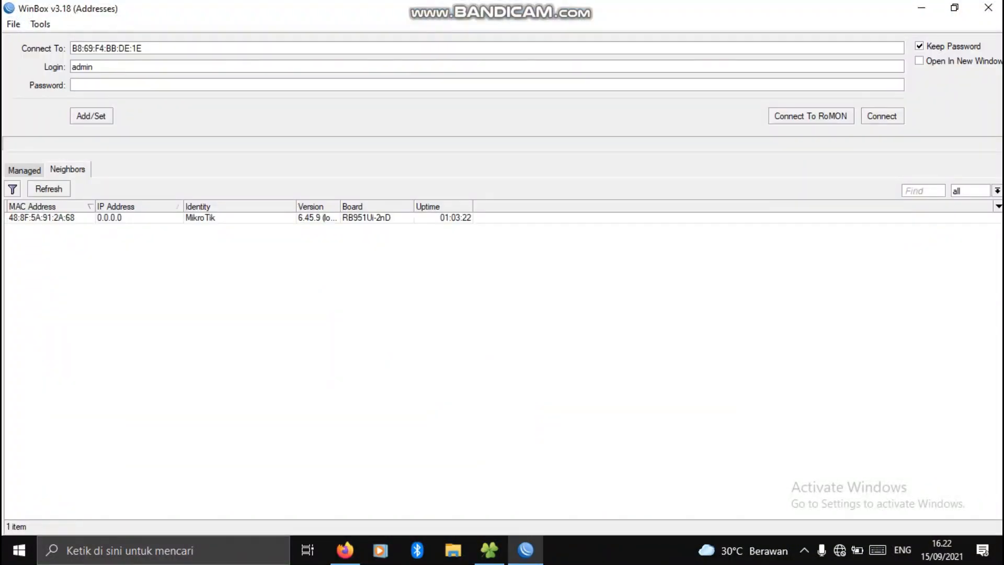
left_click(49, 189)
left_click_drag(147, 48, 133, 48)
left_click(220, 282)
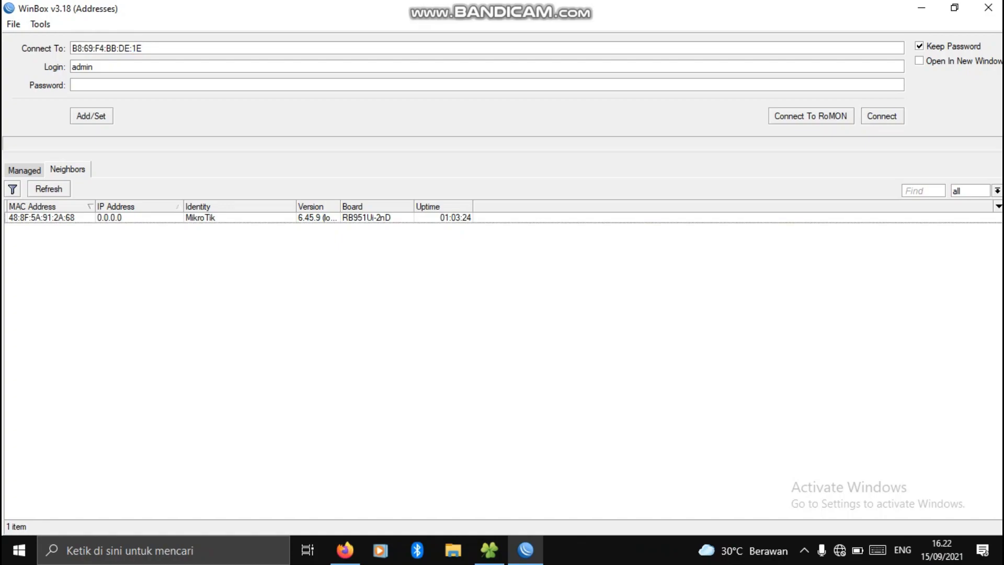
left_click(42, 218)
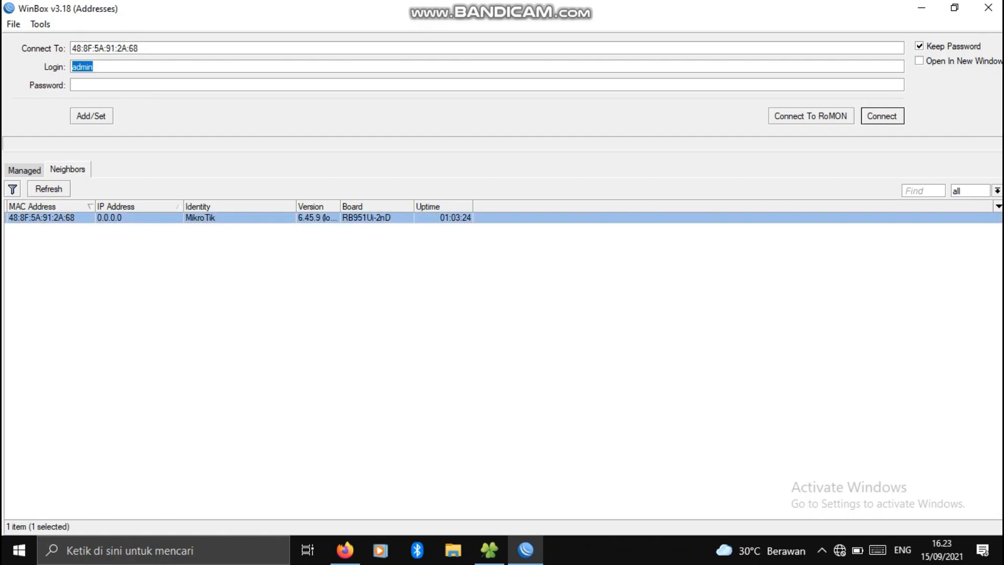
left_click(74, 84)
key("Return")
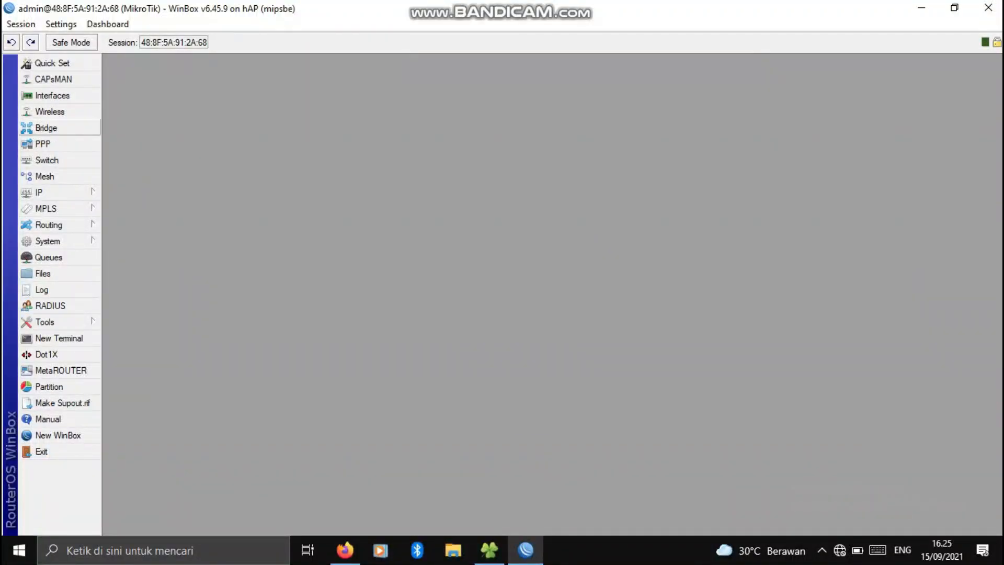
Step: Create a new bridge interface named bridge1-VLAN
left_click(46, 127)
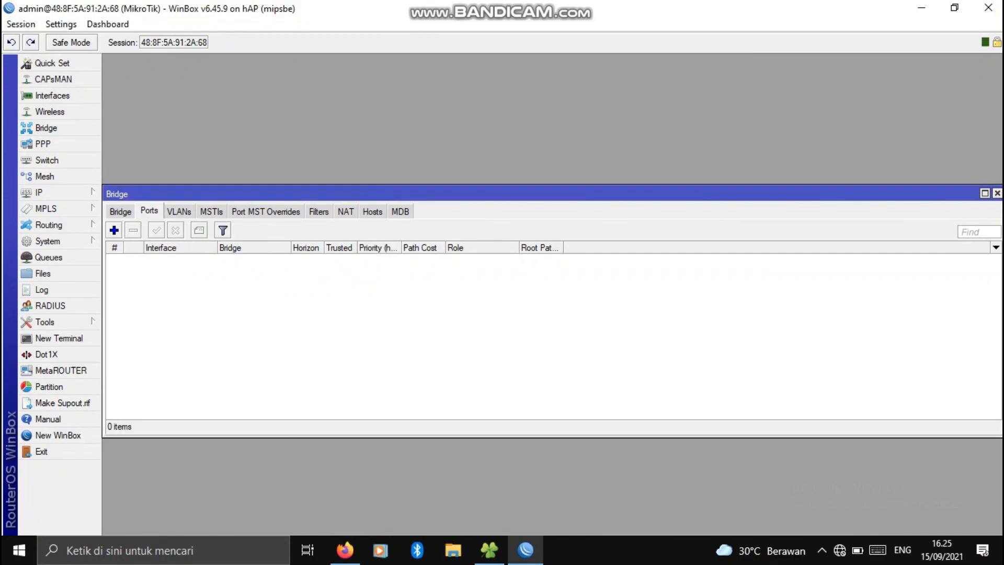
left_click(120, 211)
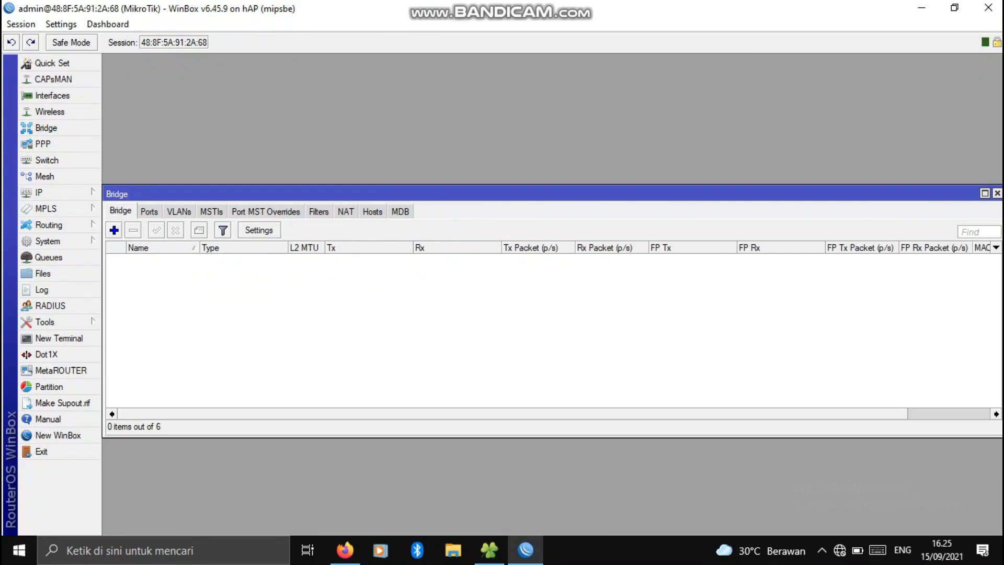
left_click(114, 230)
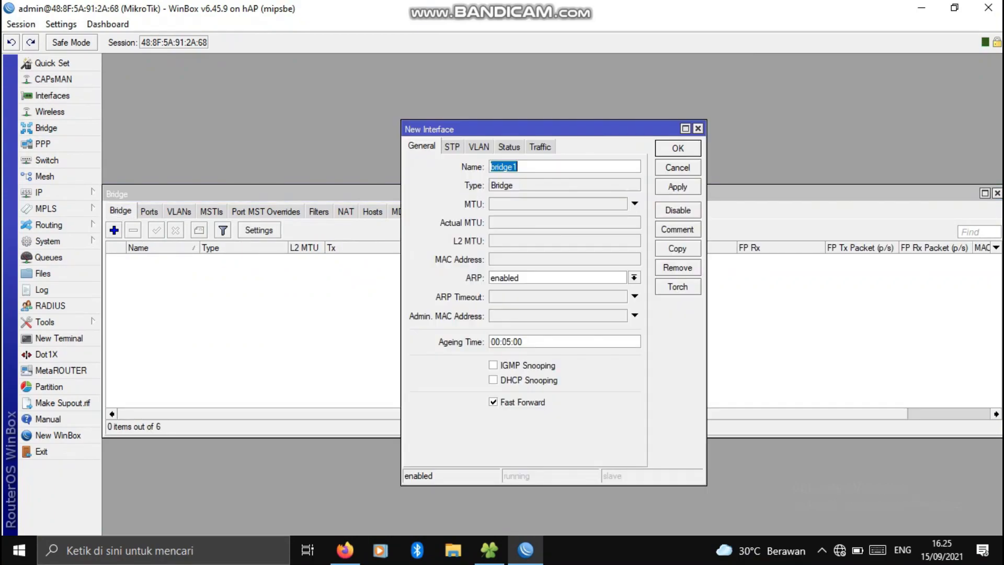
left_click(517, 166)
type("-VLAN")
key("Return")
Step: Add ether1 as a port of bridge1-VLAN and apply it
left_click(149, 211)
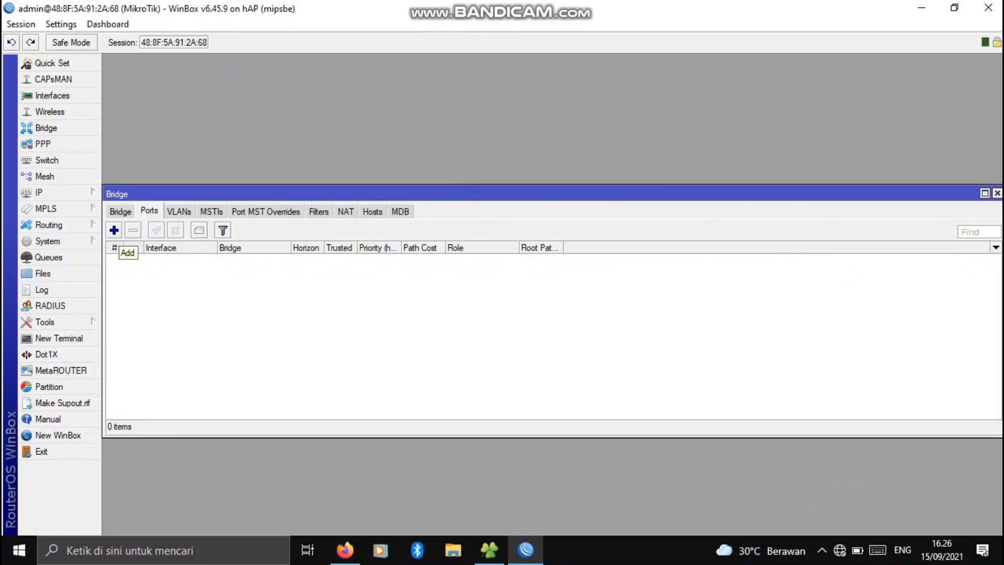
left_click(114, 230)
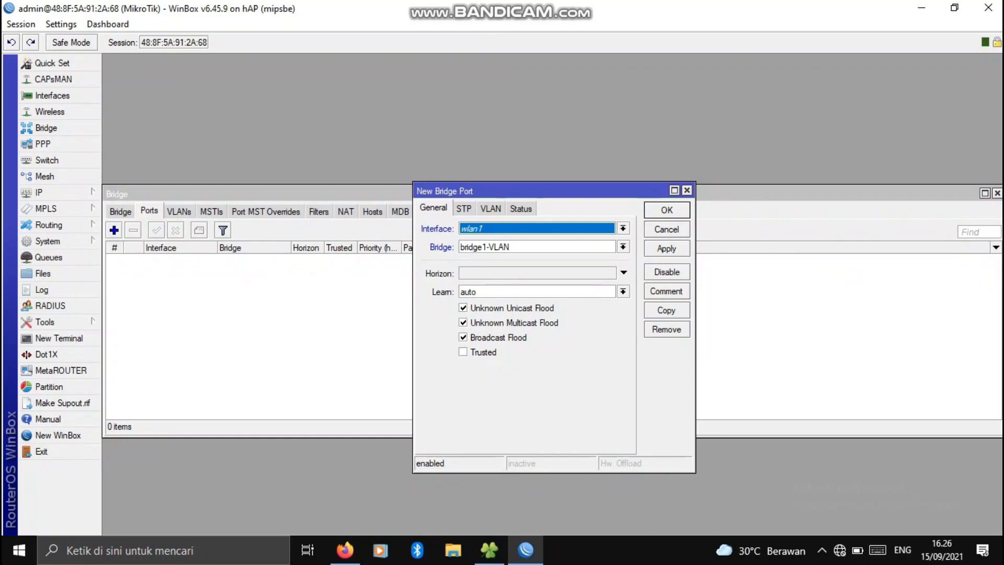
key("alt+Down")
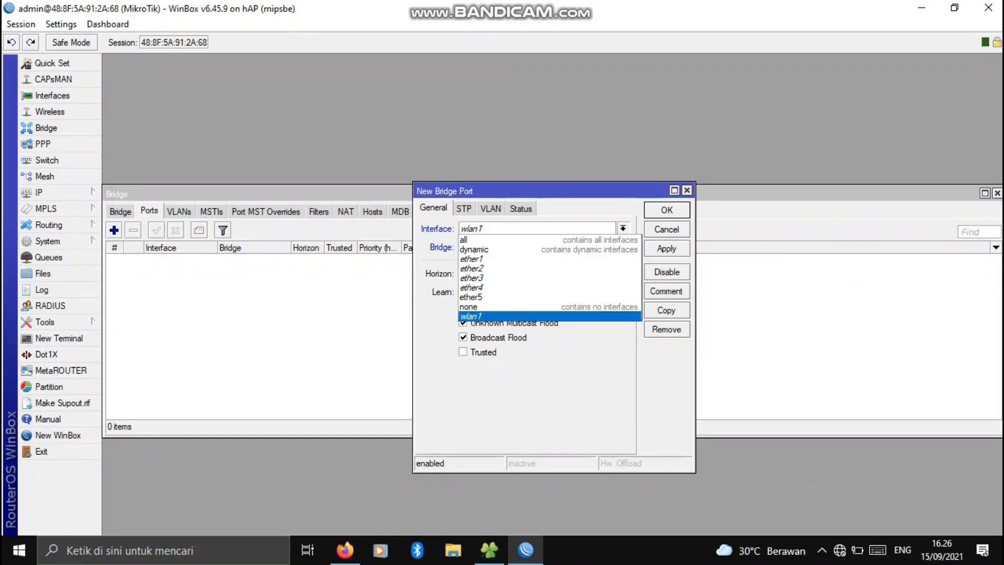
key("Up")
key("Up")
key("Up")
key("Up")
key("Up")
key("Up")
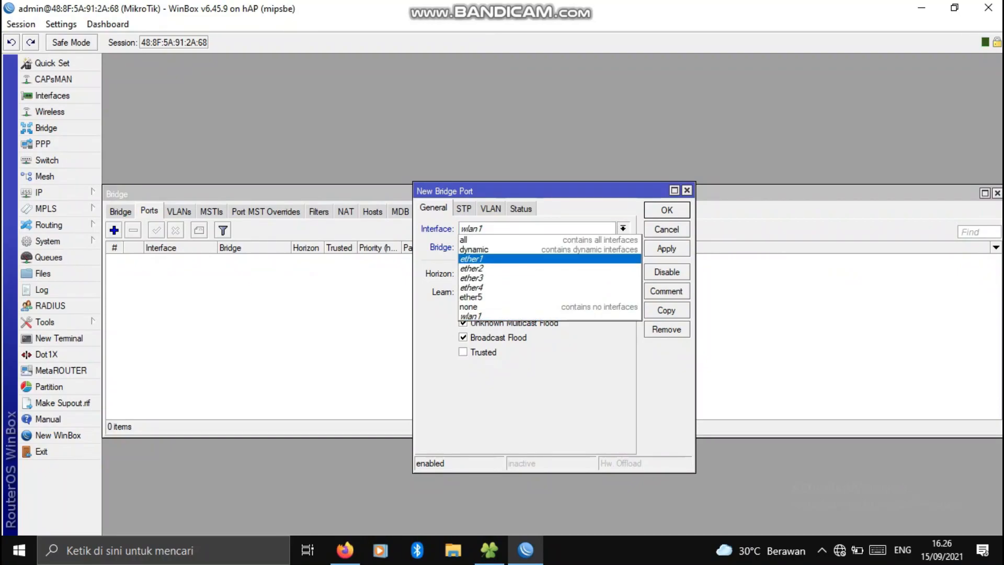
key("Return")
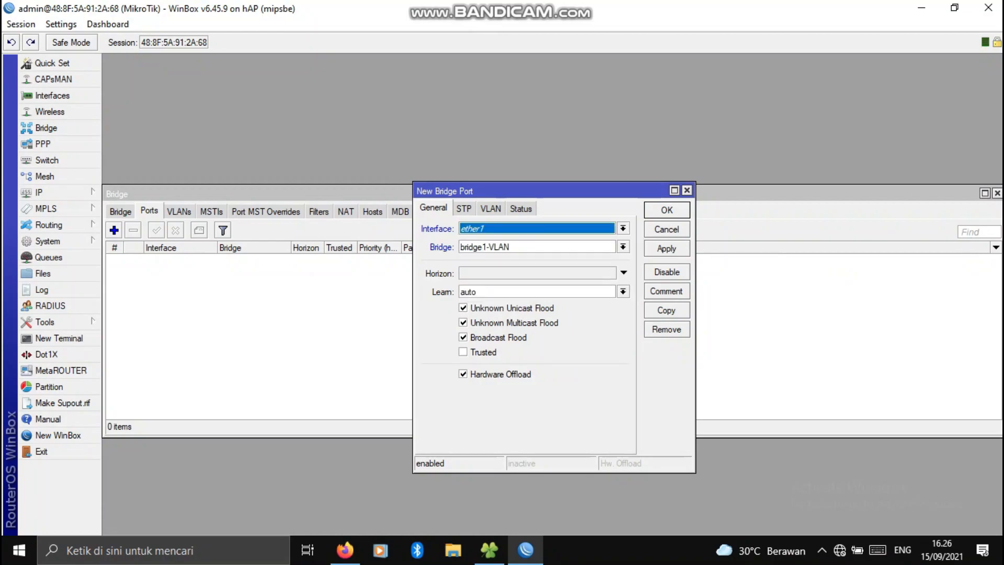
left_click(666, 248)
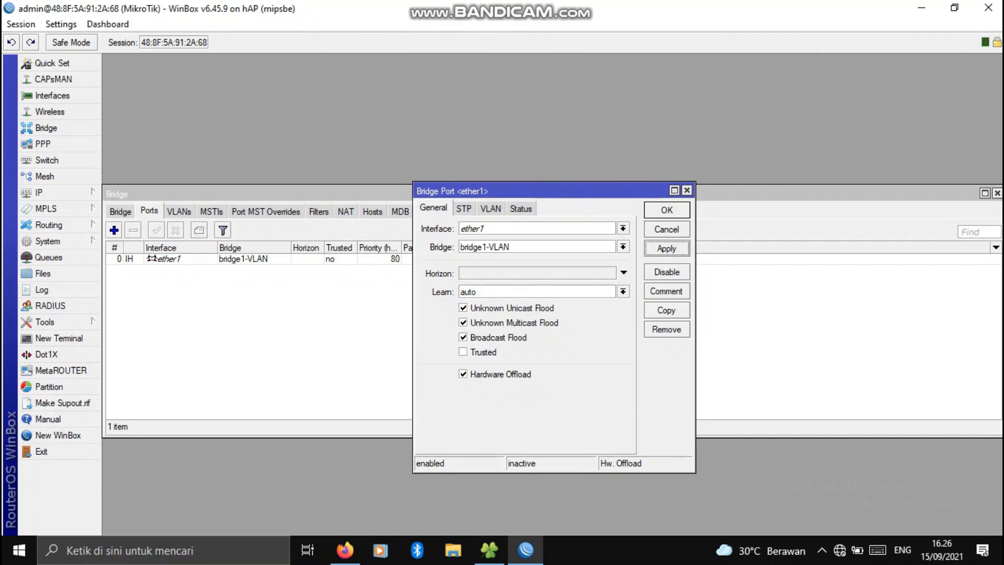
Step: Copy the ether1 bridge port into new entries for ether2 and ether3 on bridge1-VLAN, applying each
left_click(666, 311)
key("alt+Down")
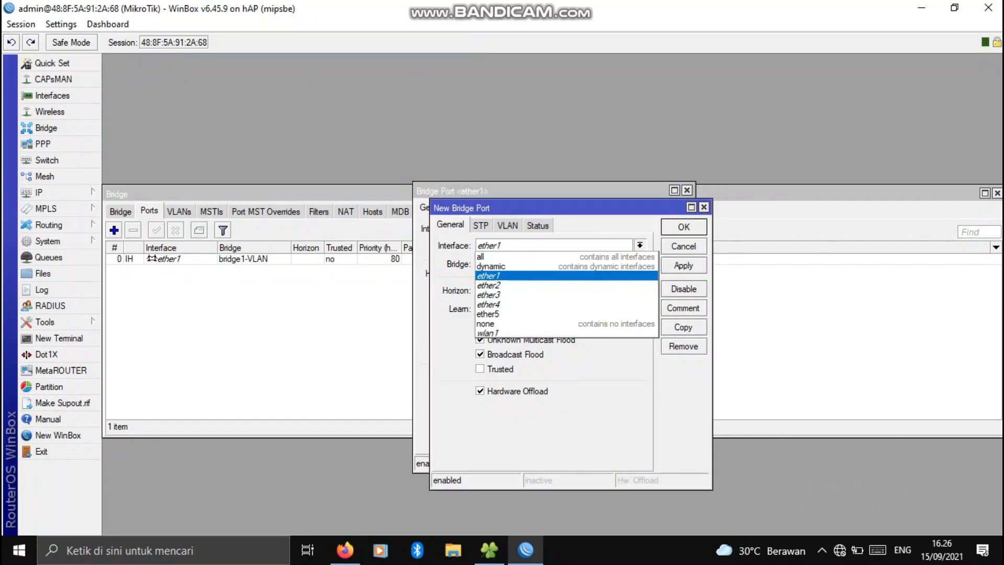
key("Return")
left_click(684, 265)
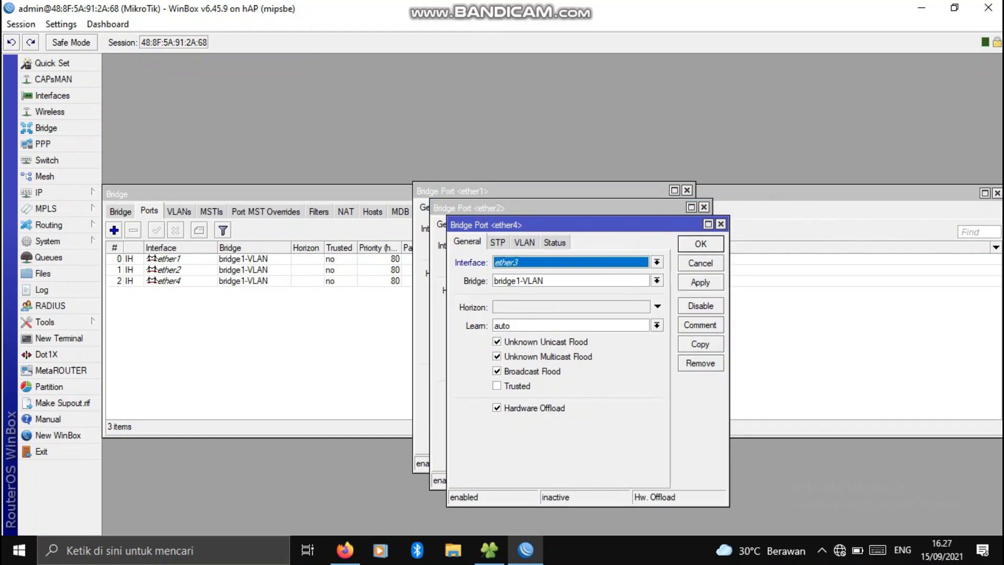
left_click(700, 282)
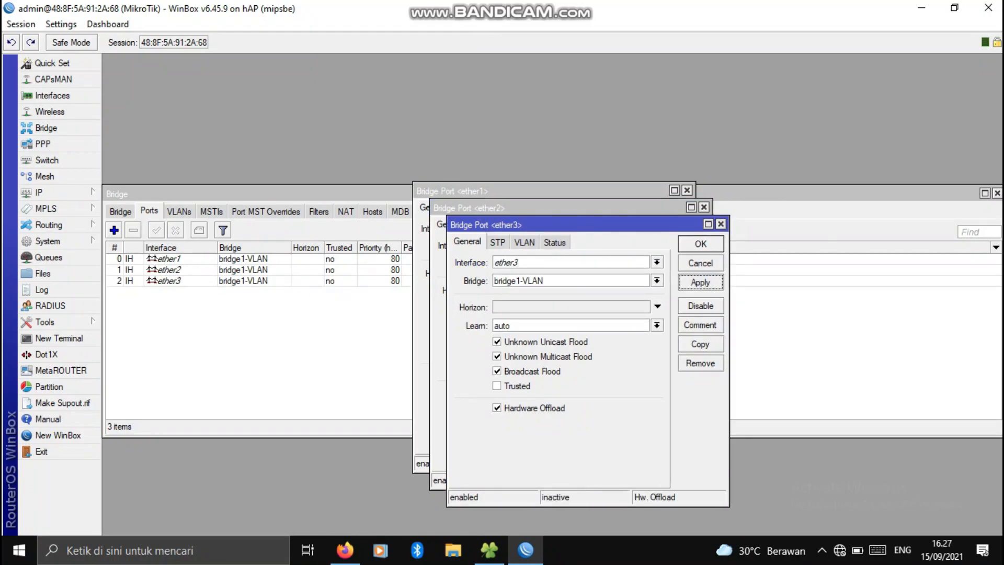
Step: Copy the ether3 bridge port into a new entry for ether4 on bridge1-VLAN, and close all port entry windows
left_click(700, 344)
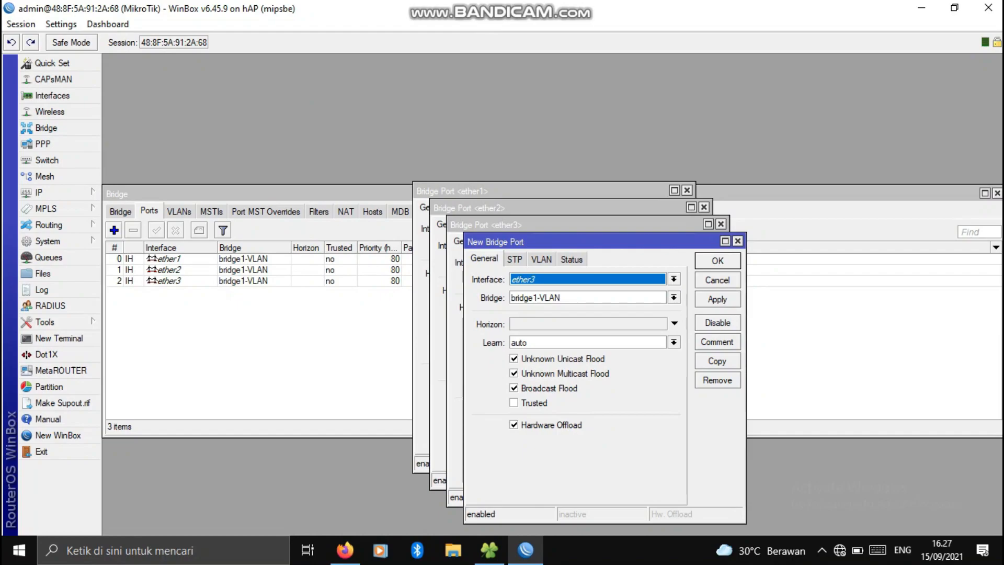
left_click(674, 279)
left_click(538, 337)
left_click(717, 299)
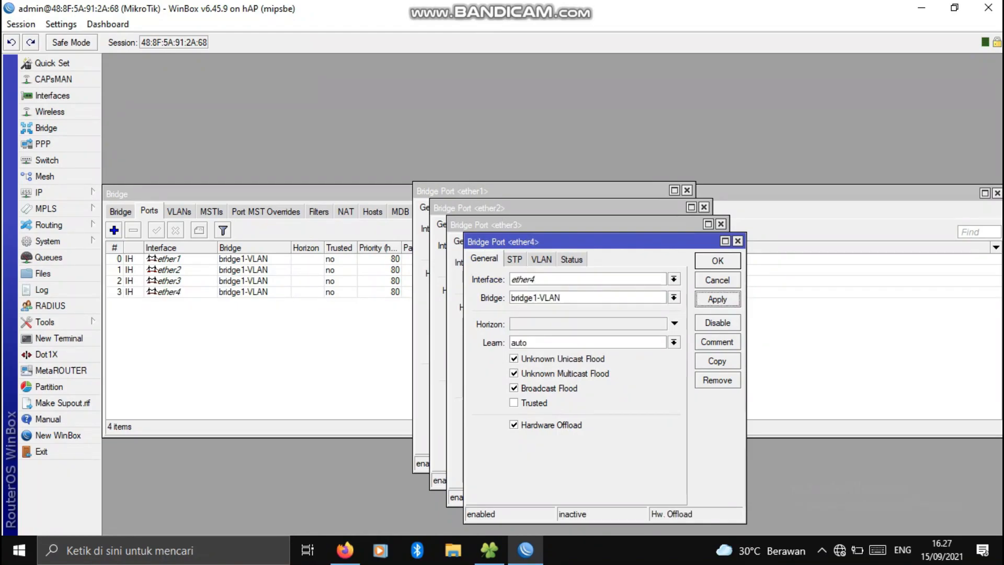
left_click(717, 260)
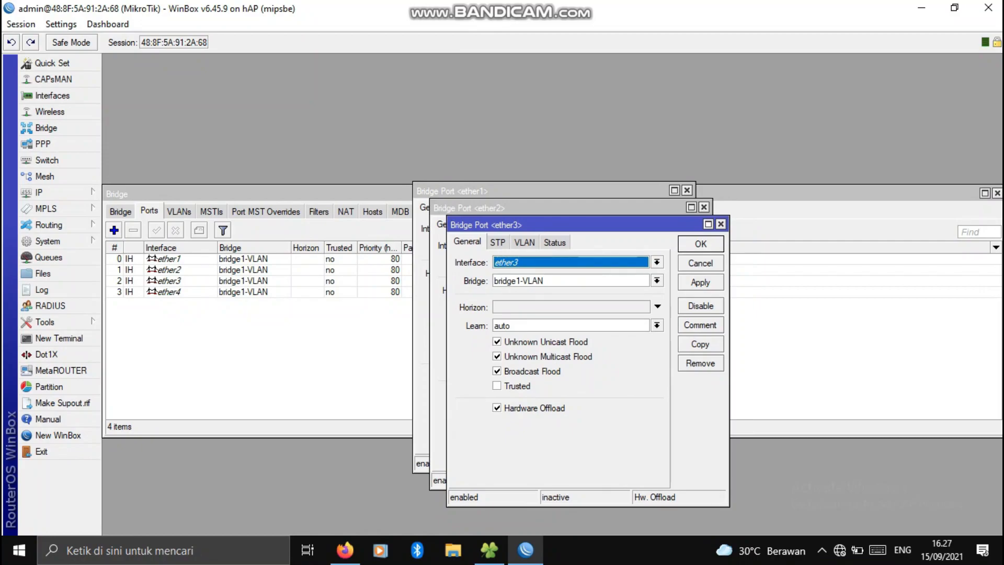
left_click(720, 224)
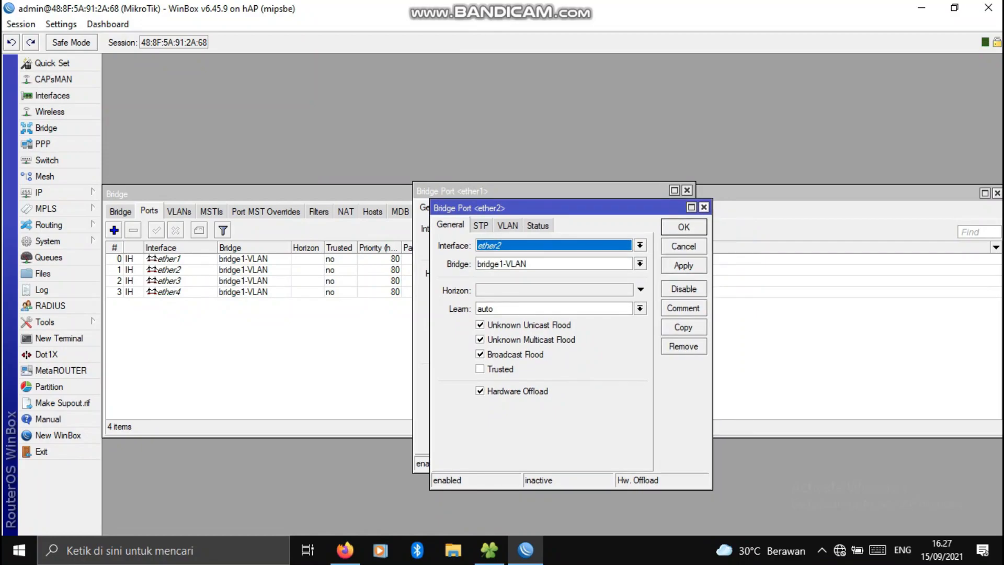
left_click(704, 207)
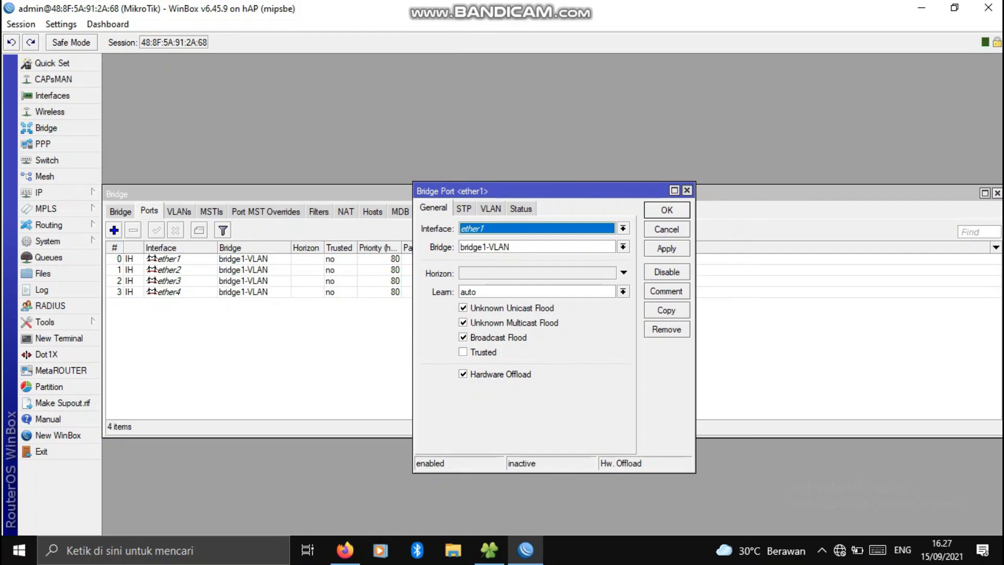
left_click(687, 190)
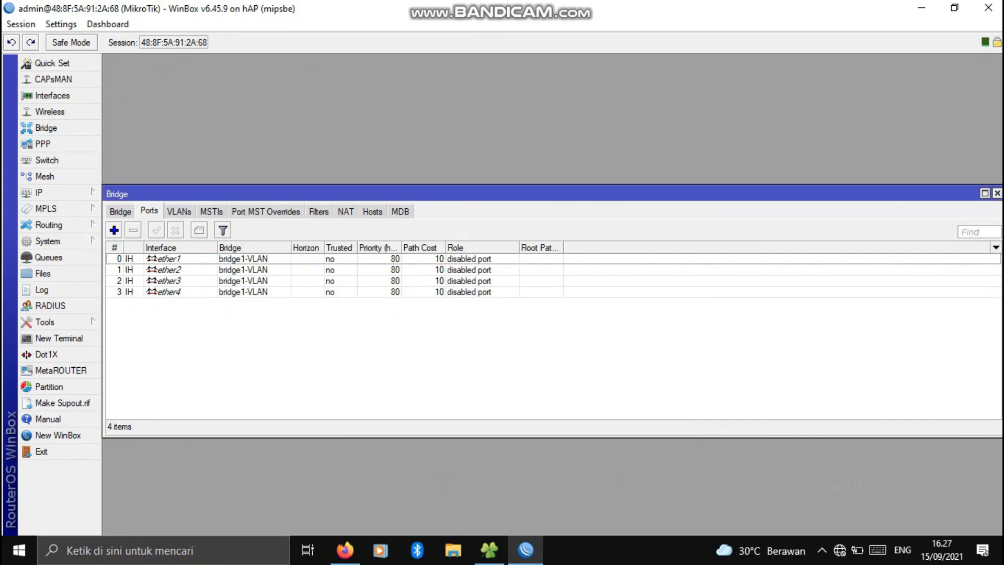
Step: Add a switch VLAN entry on switch1 with VLAN ID 10 and ports ether1 and ether2, and apply it
left_click(46, 160)
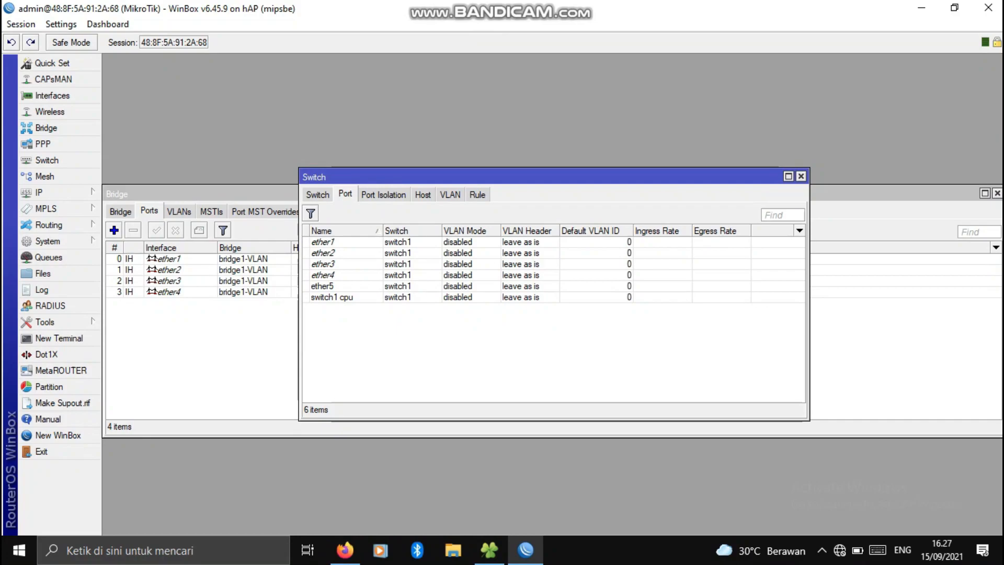
left_click(450, 194)
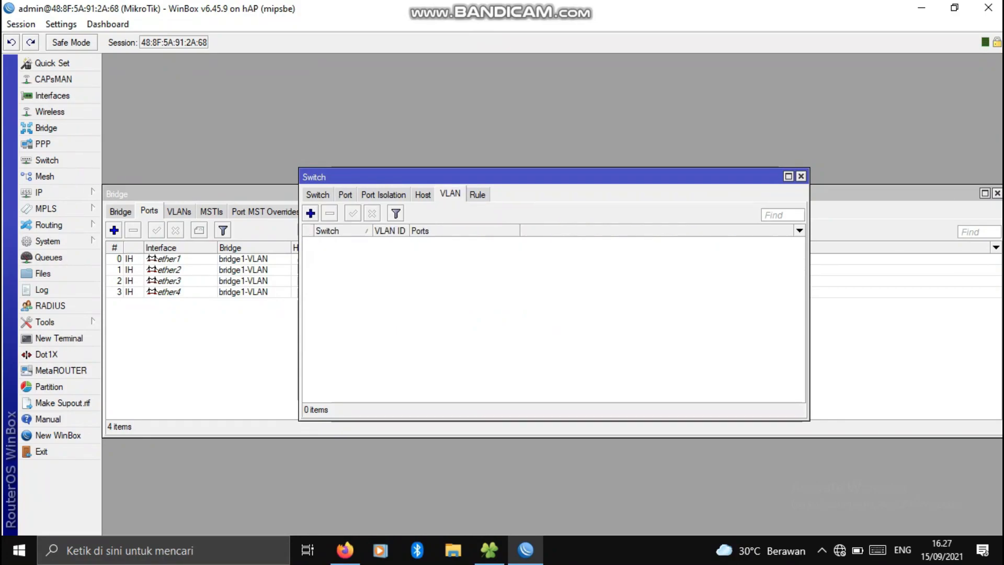
left_click(345, 195)
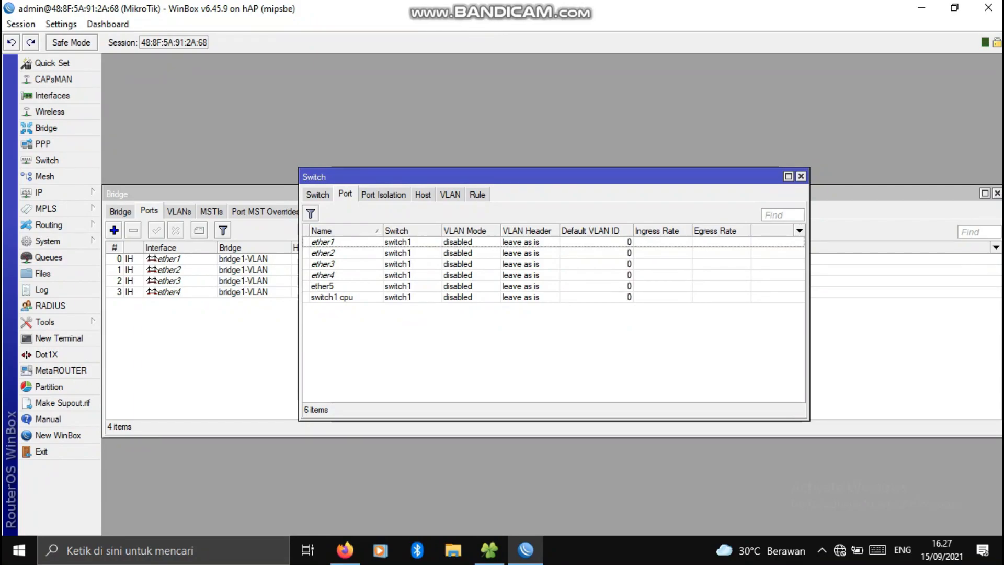
left_click(450, 194)
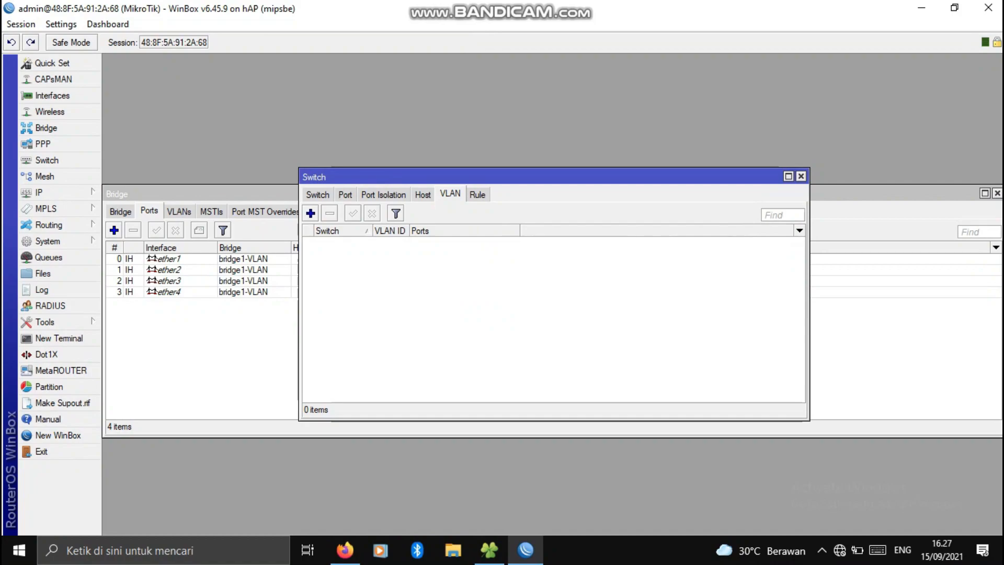
left_click(311, 213)
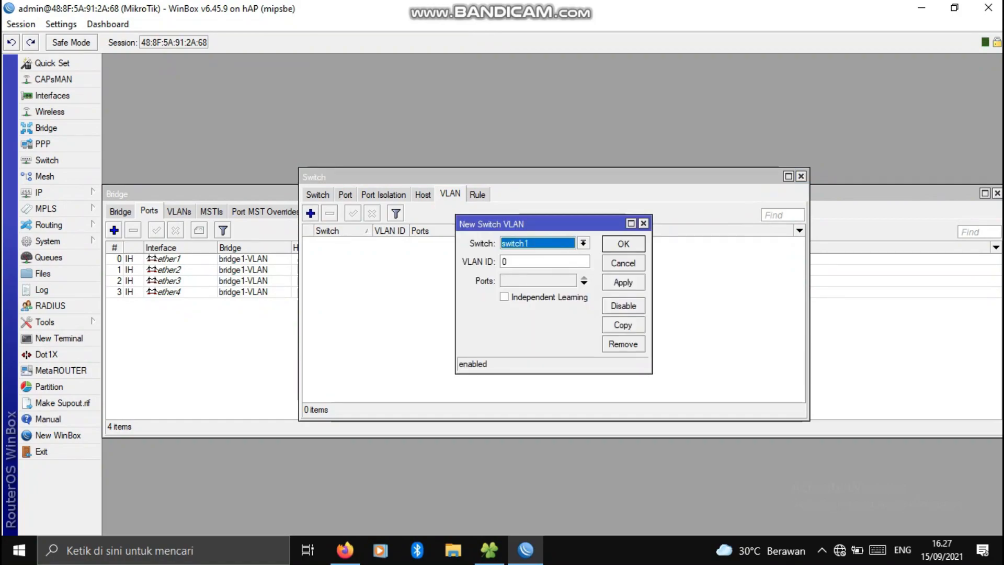
key("Tab")
type("10")
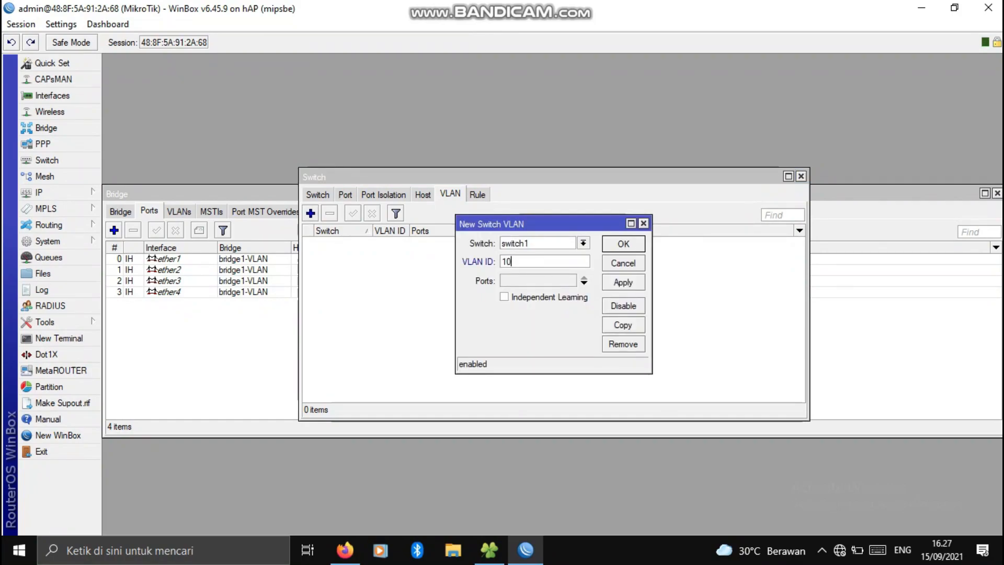
left_click(585, 283)
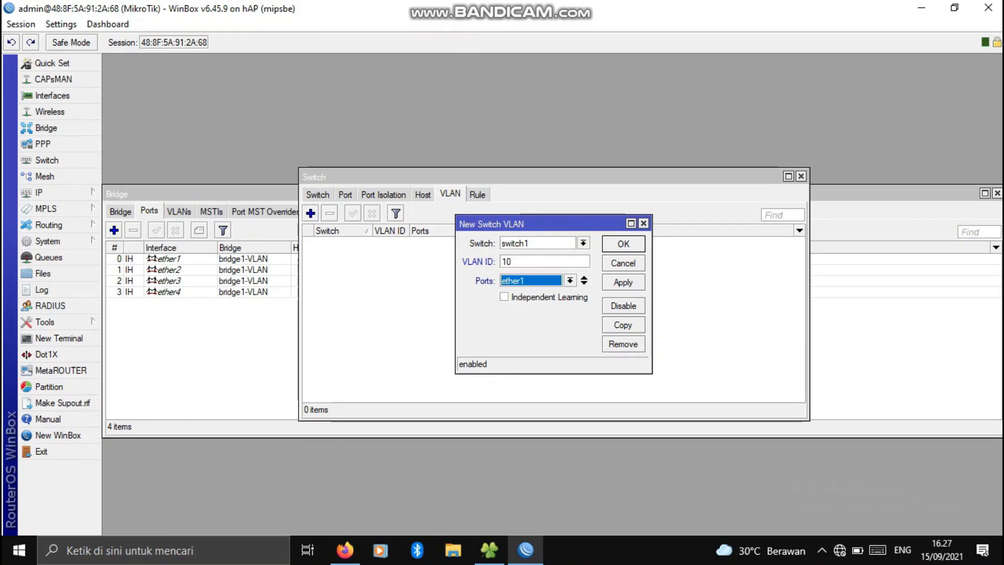
left_click(584, 282)
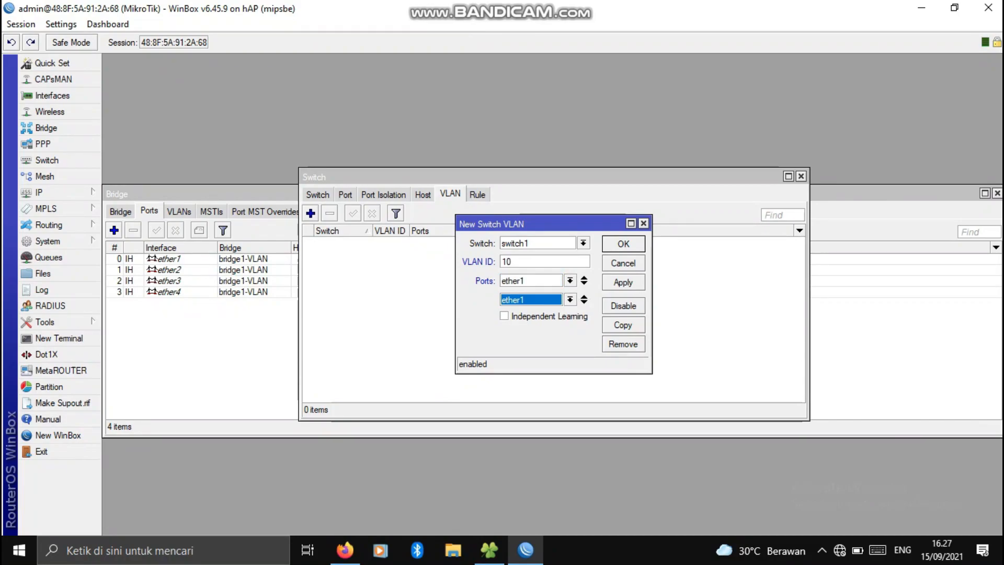
left_click(570, 299)
left_click(539, 320)
left_click(623, 283)
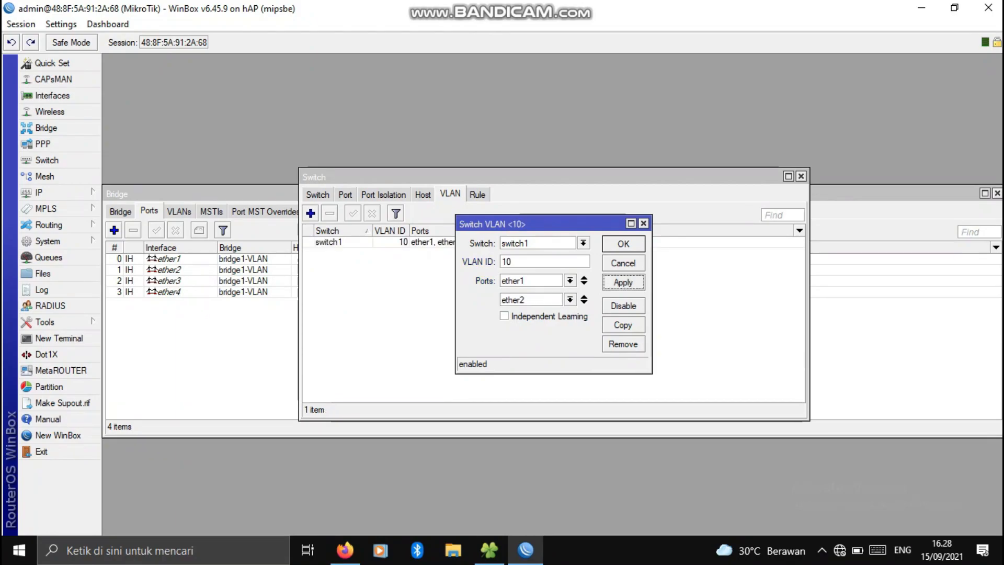
Step: Copy the VLAN 10 switch entry into a new one with VLAN ID 20 and ports ether1 and ether3, and apply it
left_click(622, 324)
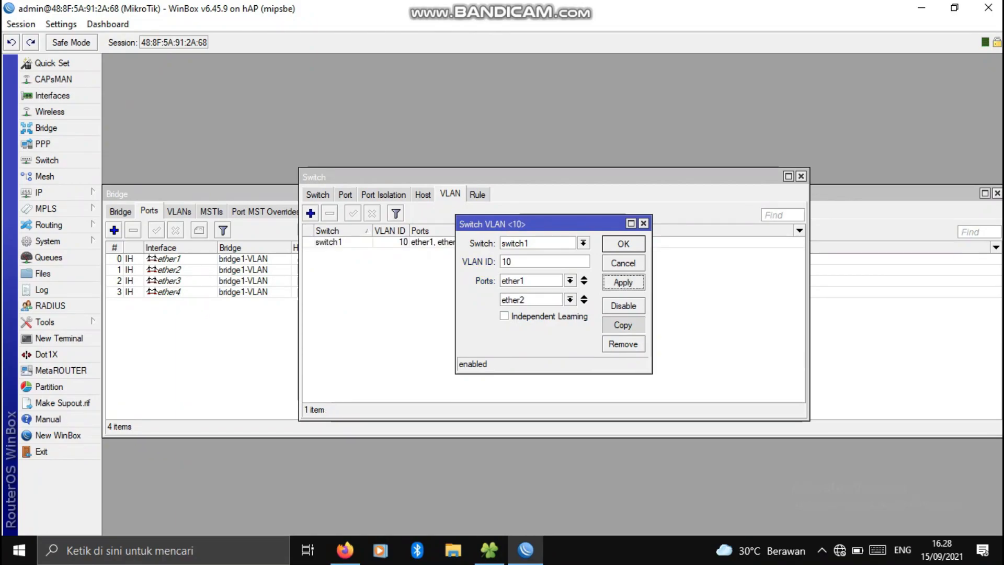
key("Tab")
type("20")
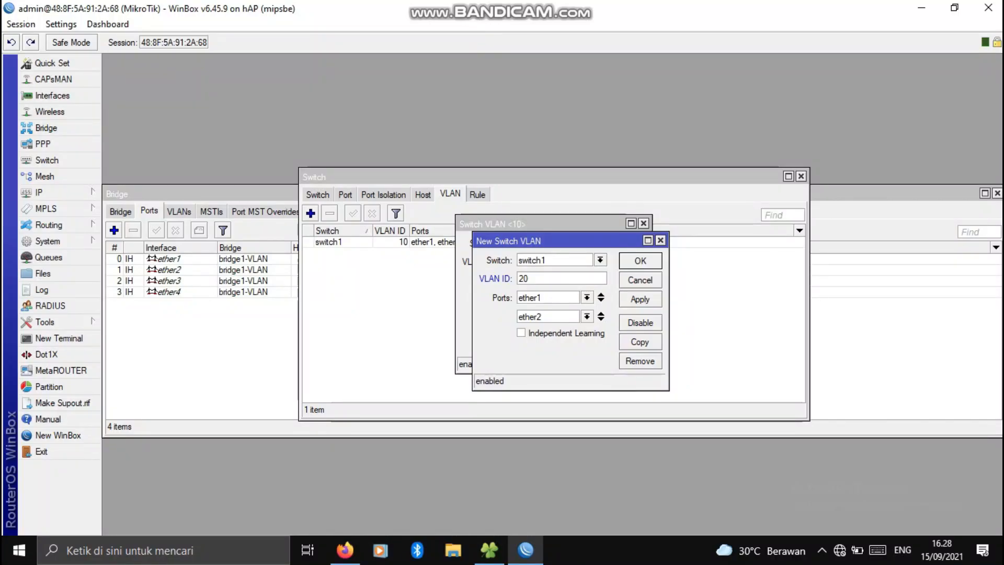
left_click(587, 317)
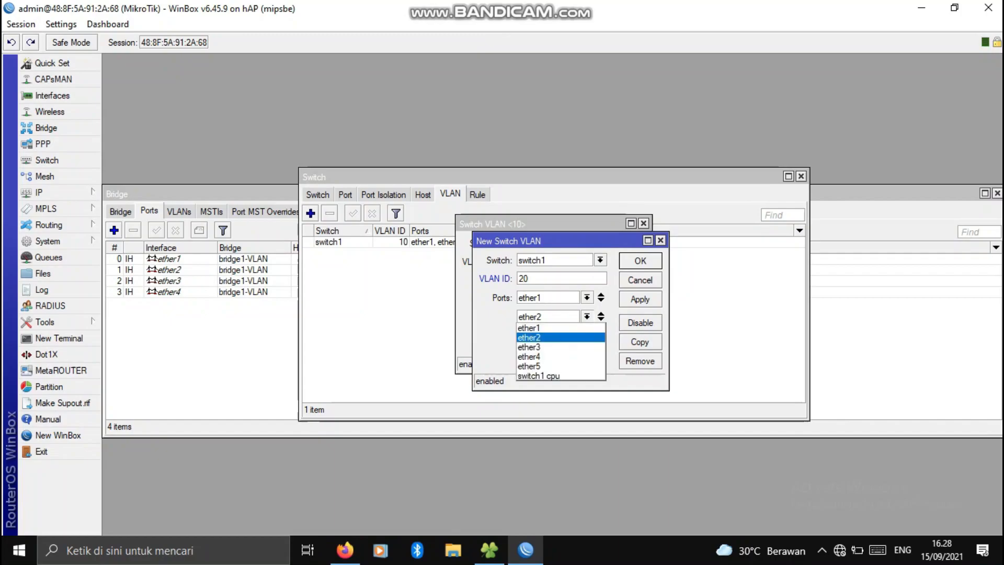
left_click(549, 346)
left_click(640, 299)
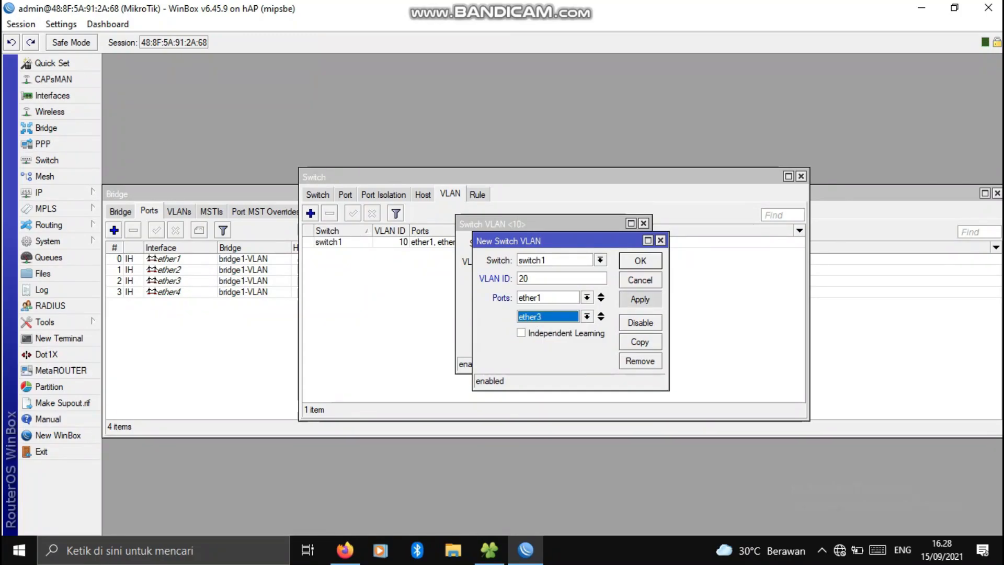
Step: Copy the VLAN 20 switch entry into a new one with VLAN ID 30 and ports ether1 and ether4, apply it, and close all entry windows
left_click(640, 342)
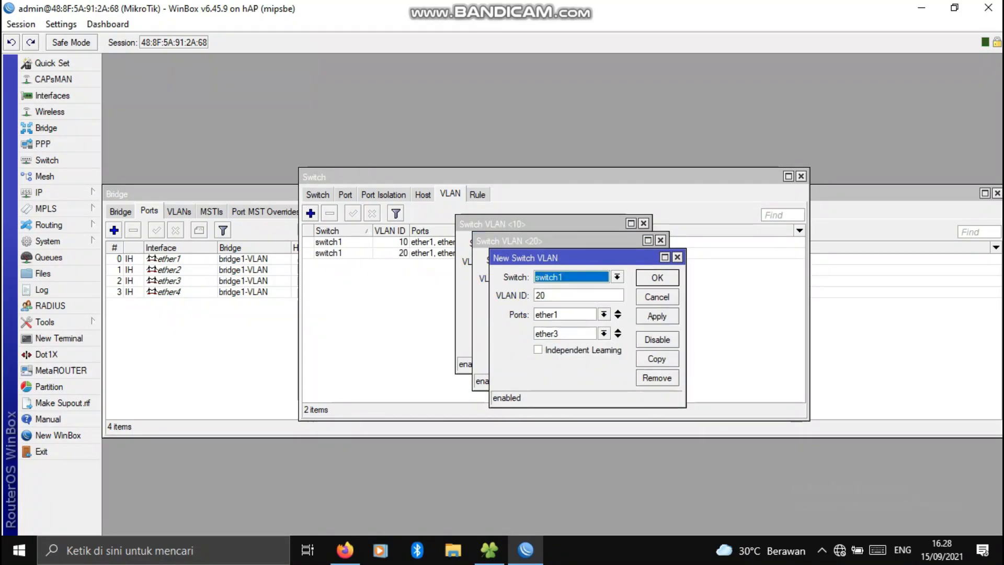
key("Tab")
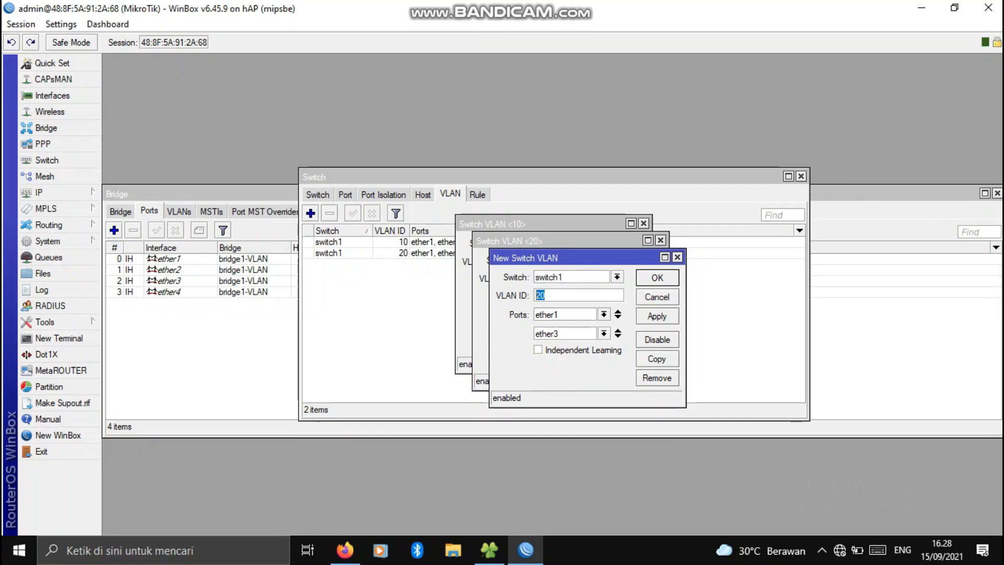
type("30")
left_click(604, 334)
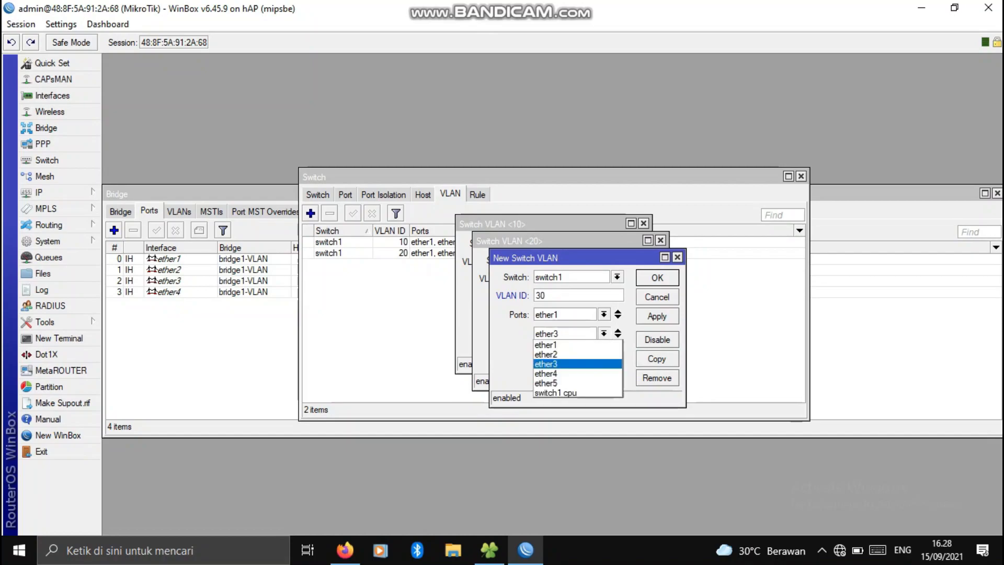
key("Return")
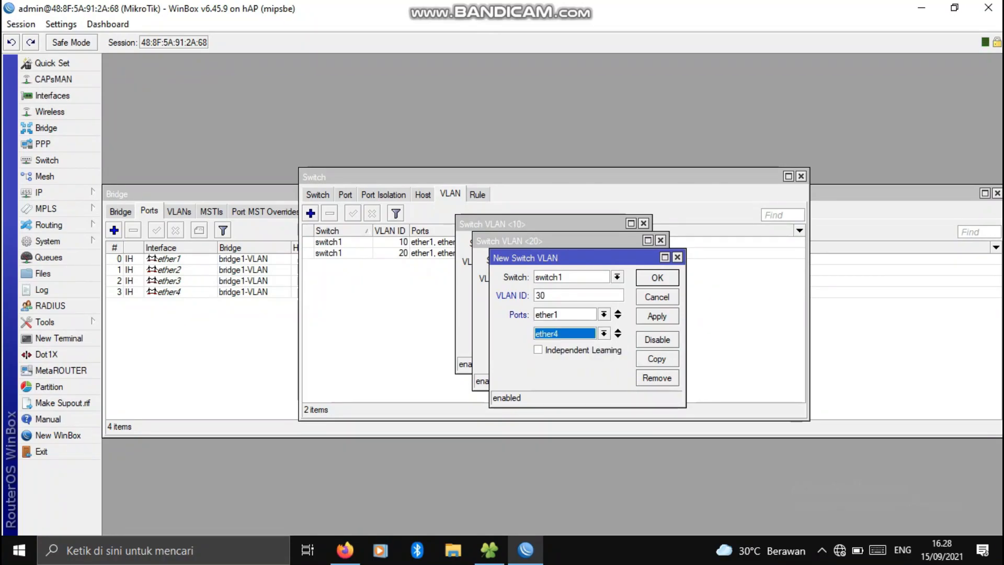
left_click(656, 316)
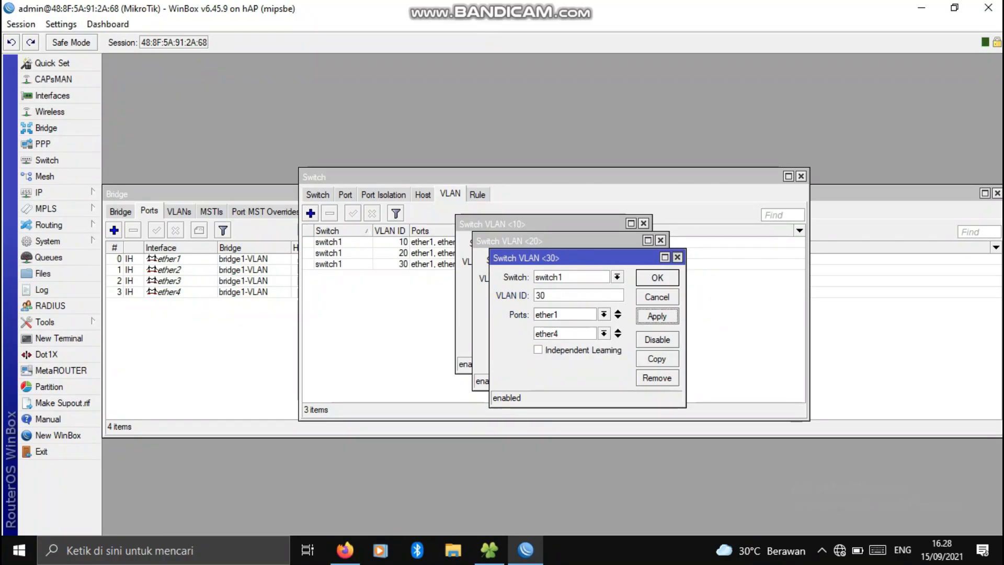
left_click(677, 257)
left_click(661, 240)
left_click(644, 223)
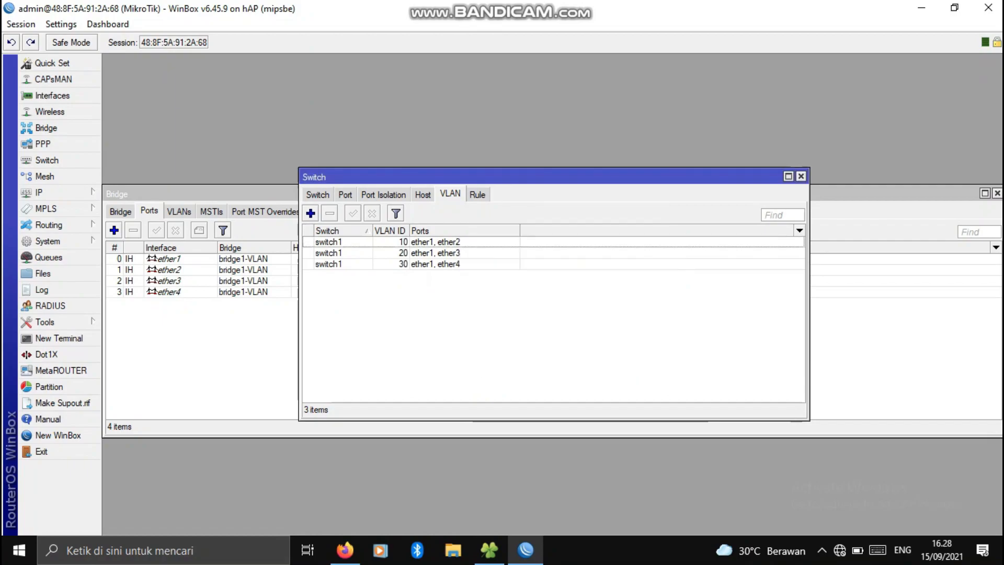
Step: Set switch port ether1 to VLAN mode secure and VLAN header add if missing, and save it
left_click(345, 194)
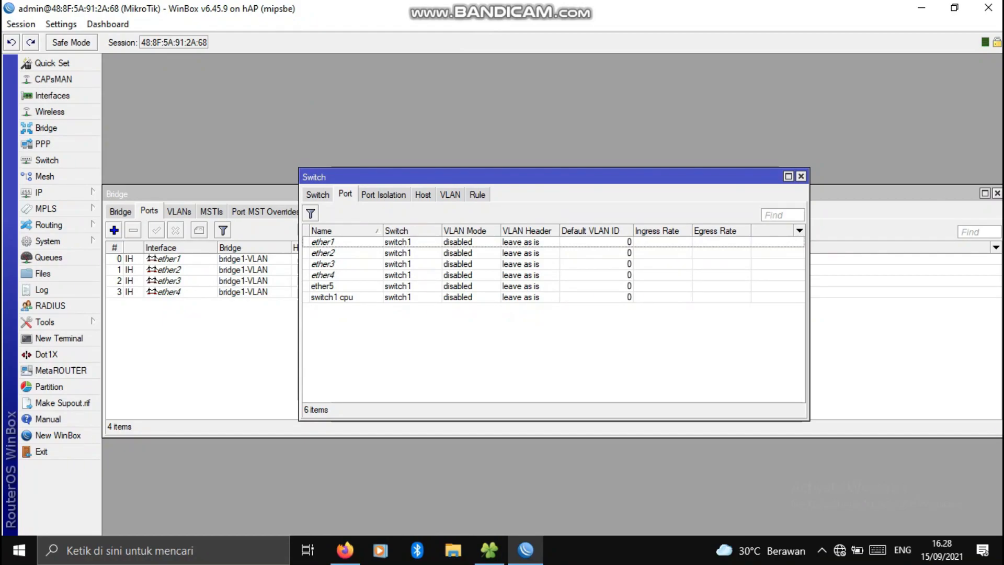
double_click(323, 242)
left_click(603, 244)
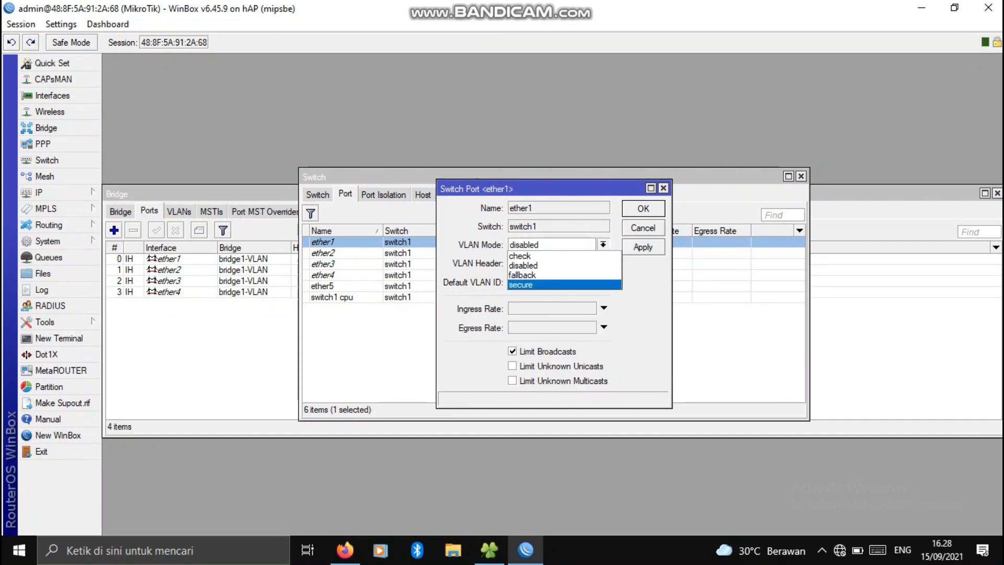
key("Return")
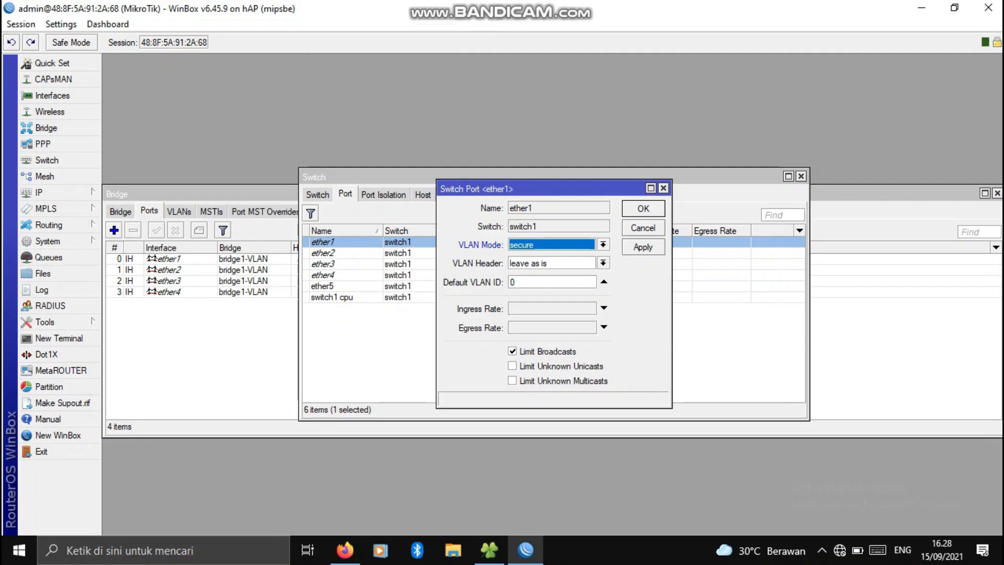
left_click(603, 263)
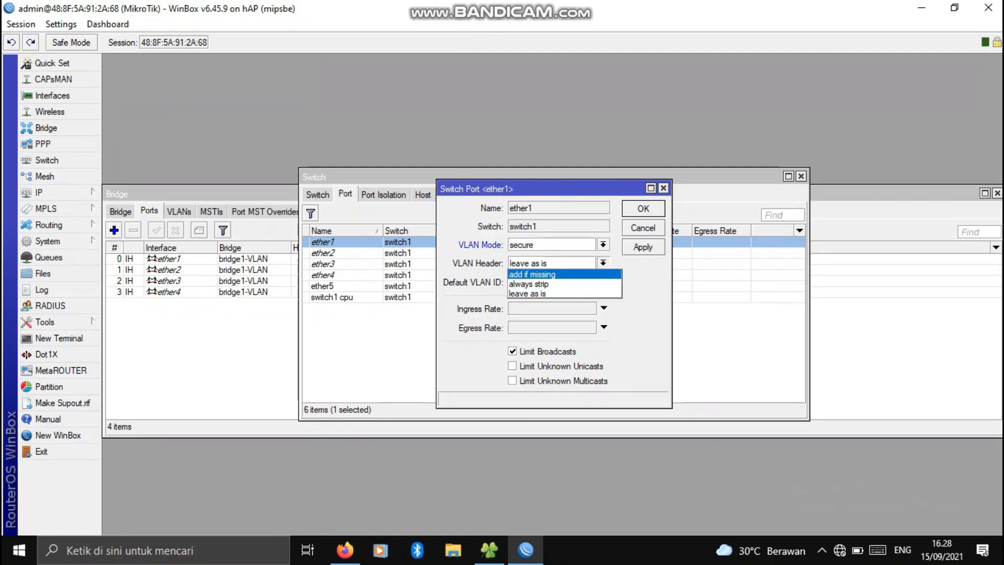
left_click(532, 274)
left_click(643, 247)
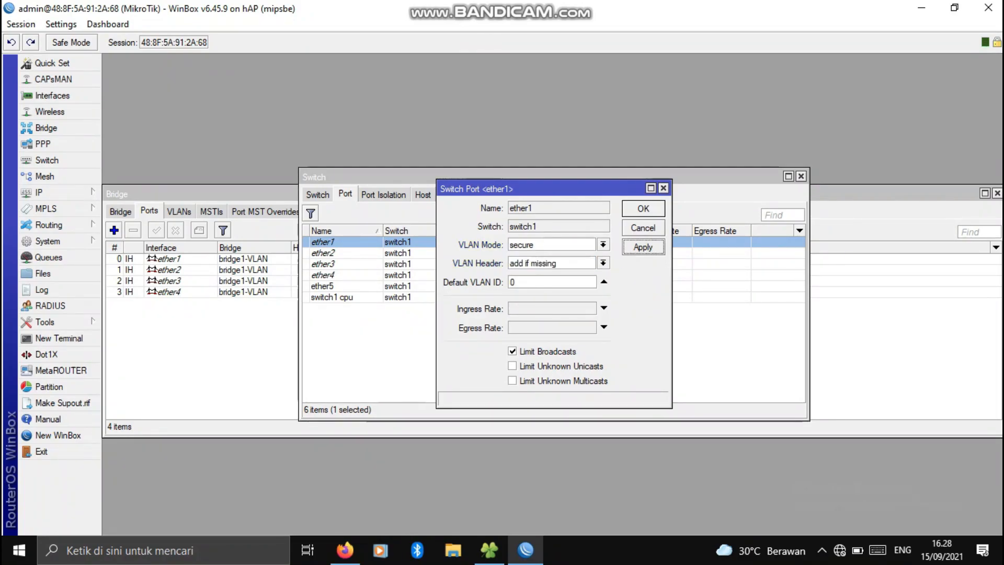
left_click(644, 209)
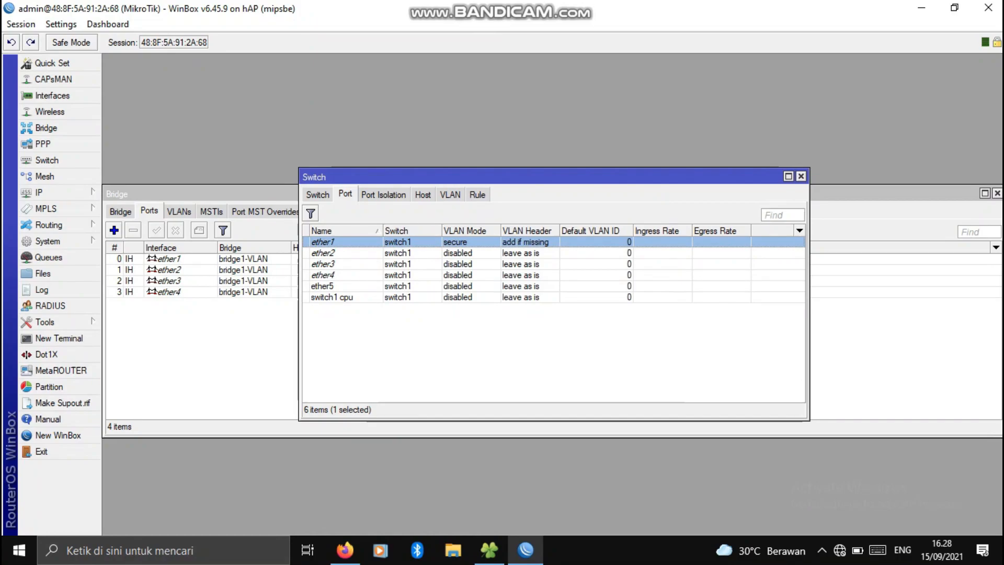
Step: Set switch port ether2 to VLAN mode secure, VLAN header always strip and default VLAN ID 10, and save it
double_click(324, 253)
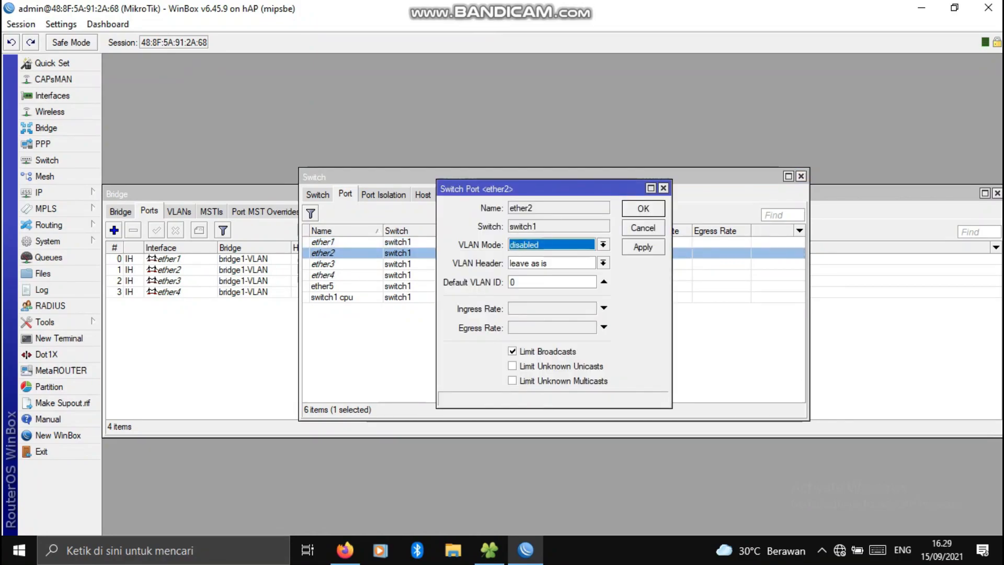
left_click(604, 245)
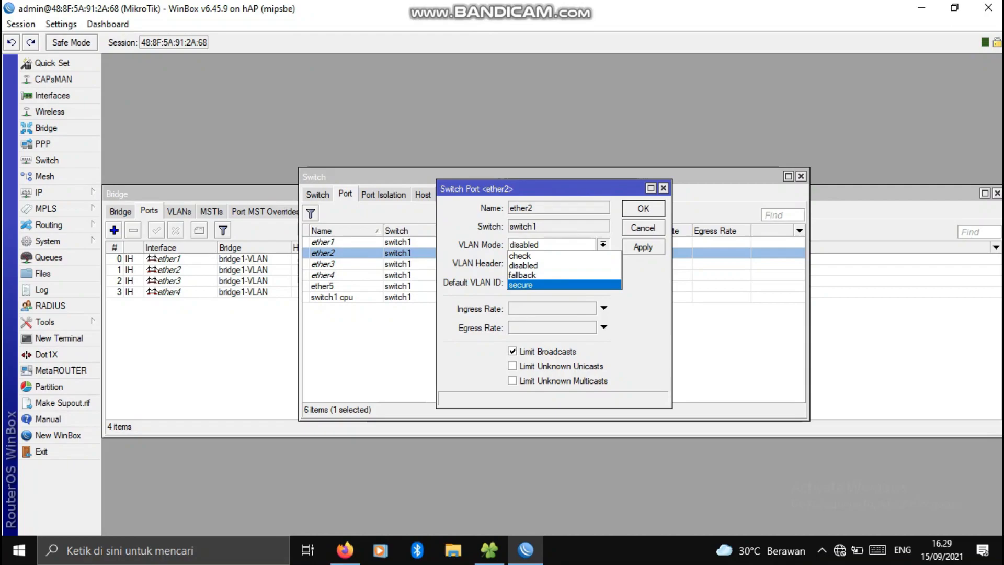
left_click(521, 284)
left_click(604, 263)
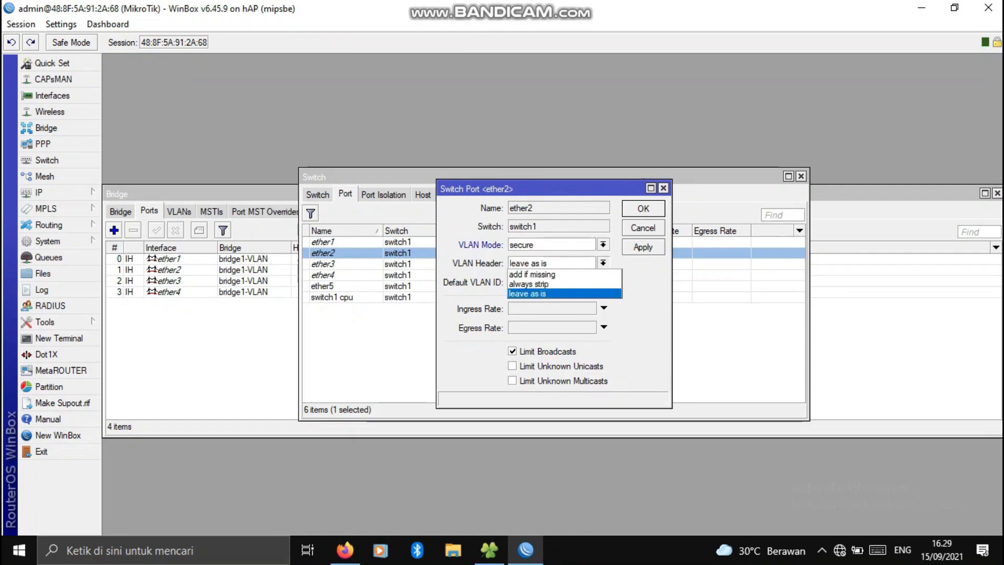
left_click(529, 284)
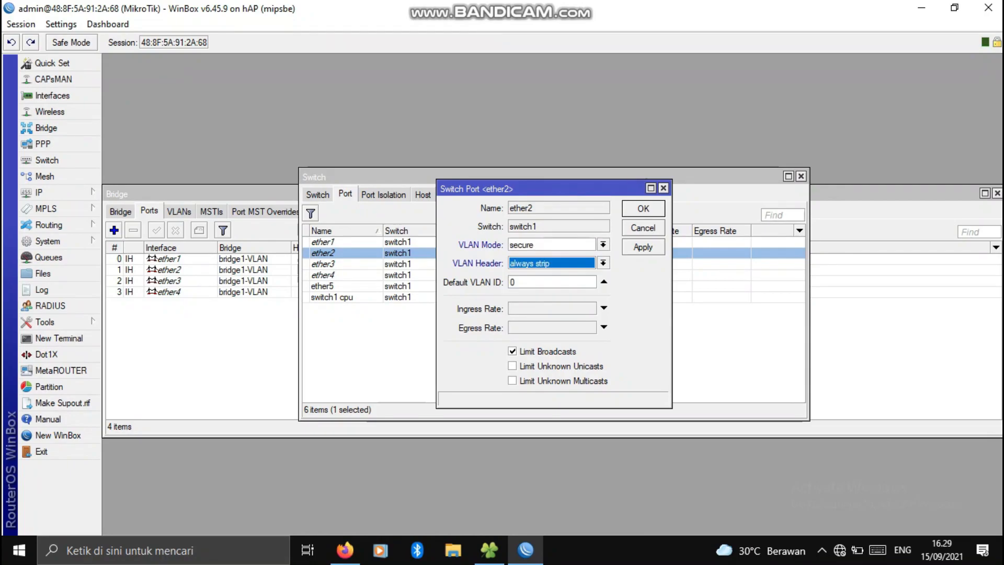
key("Tab")
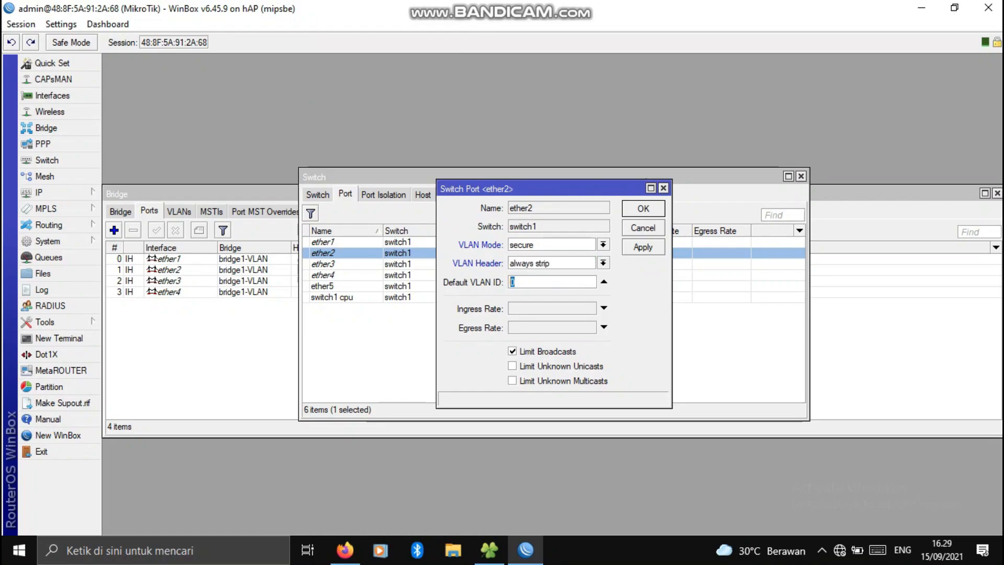
type("10")
left_click(643, 247)
left_click(643, 209)
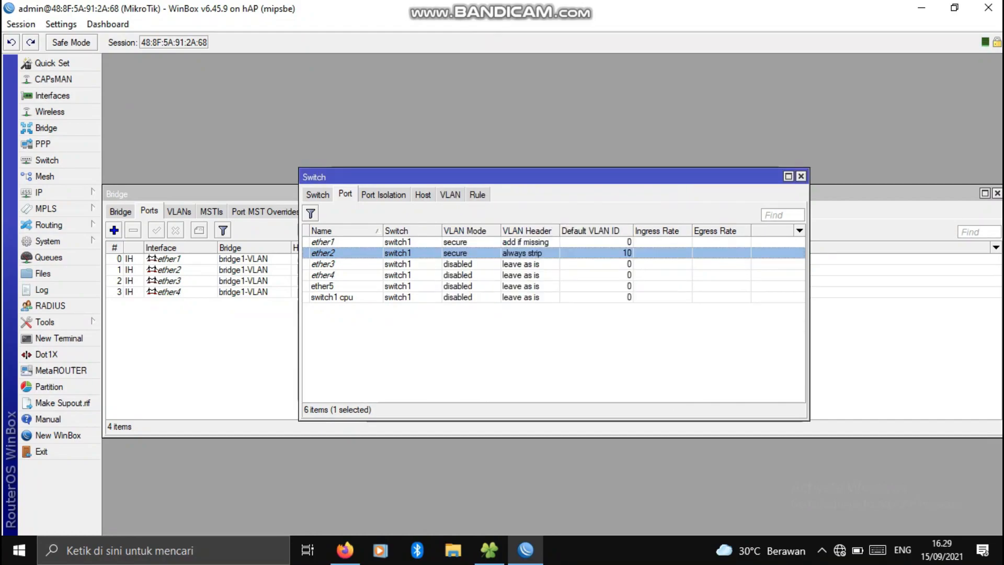
Step: Set switch port ether3 to VLAN mode secure, VLAN header always strip and default VLAN ID 20, and save it
double_click(322, 264)
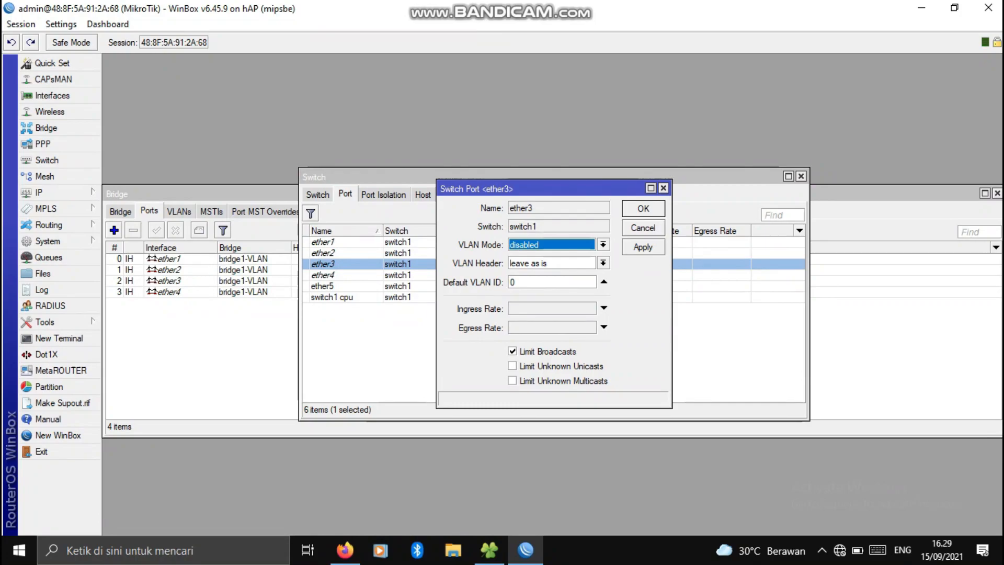
left_click(603, 245)
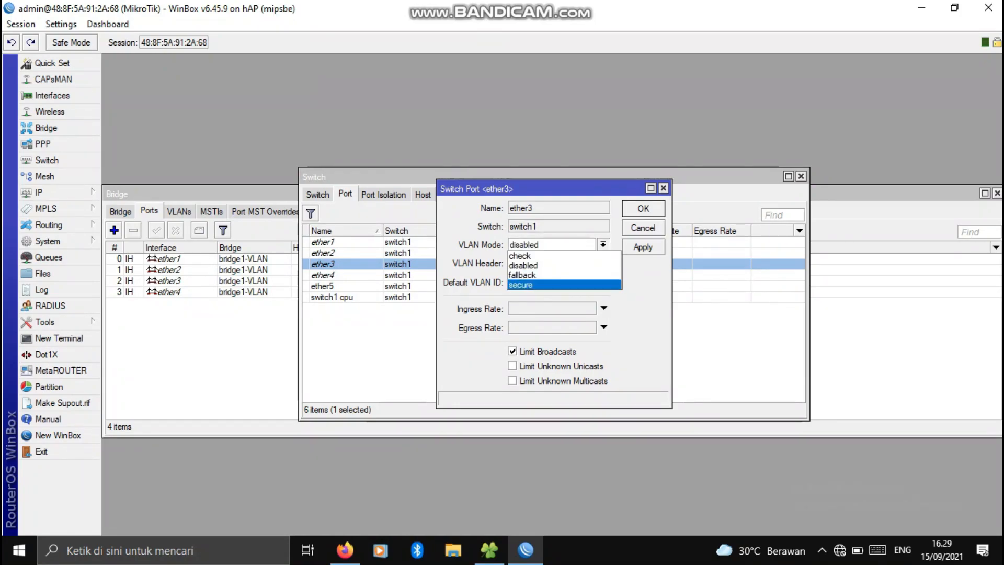
left_click(549, 285)
left_click(603, 263)
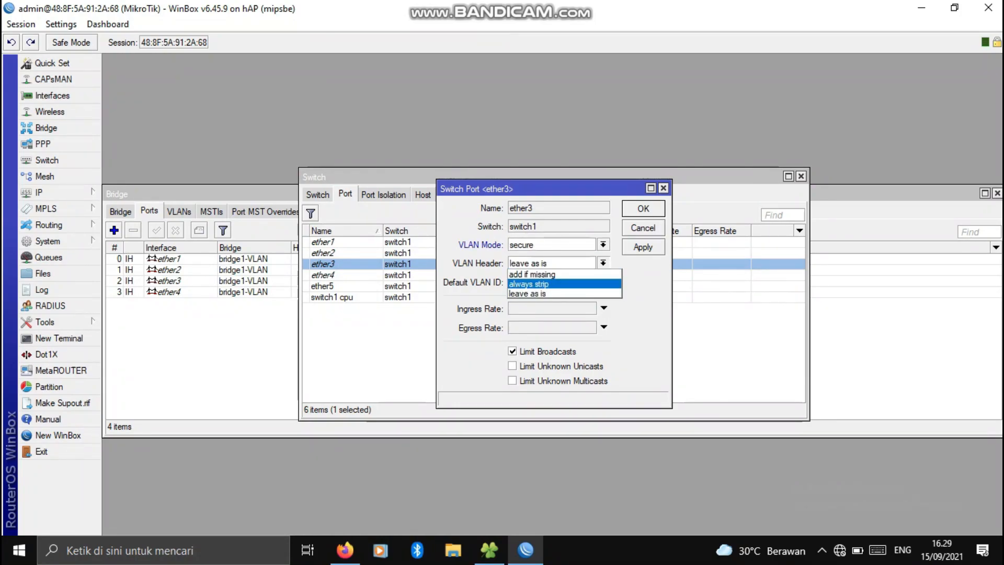
left_click(549, 284)
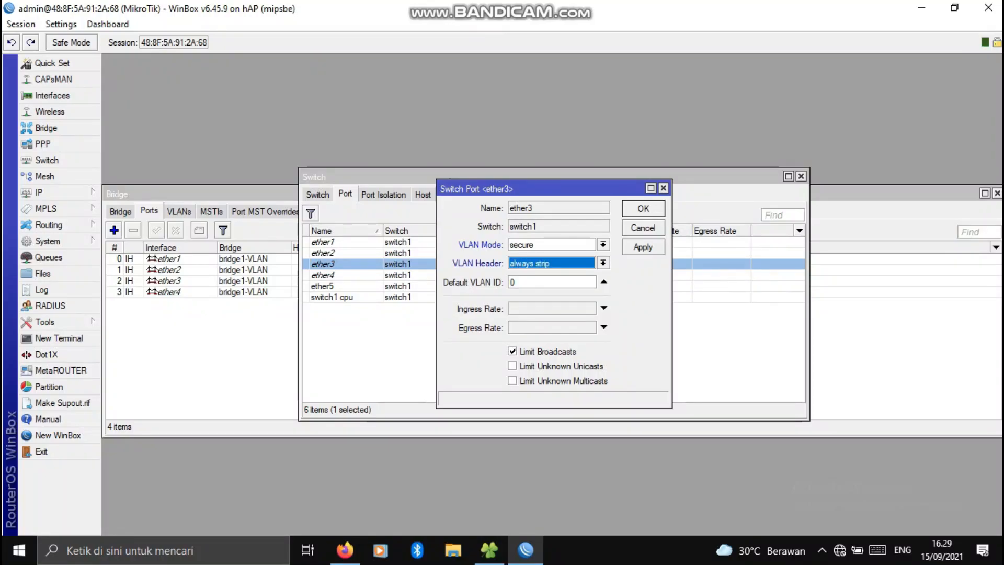
key("Tab")
type("20")
key("Return")
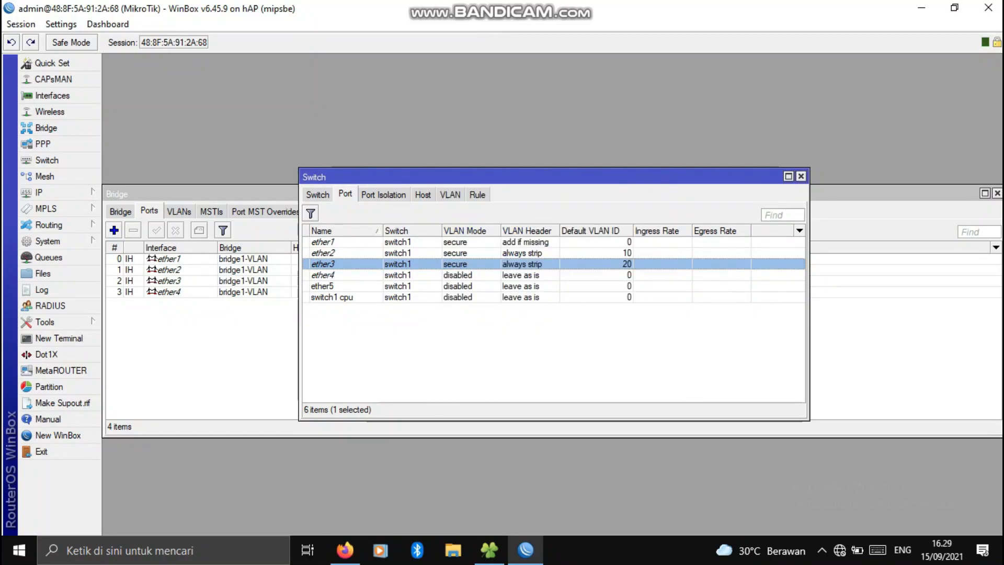
Step: Set switch port ether4 to VLAN mode secure, VLAN header always strip and default VLAN ID 30, and save it
double_click(323, 275)
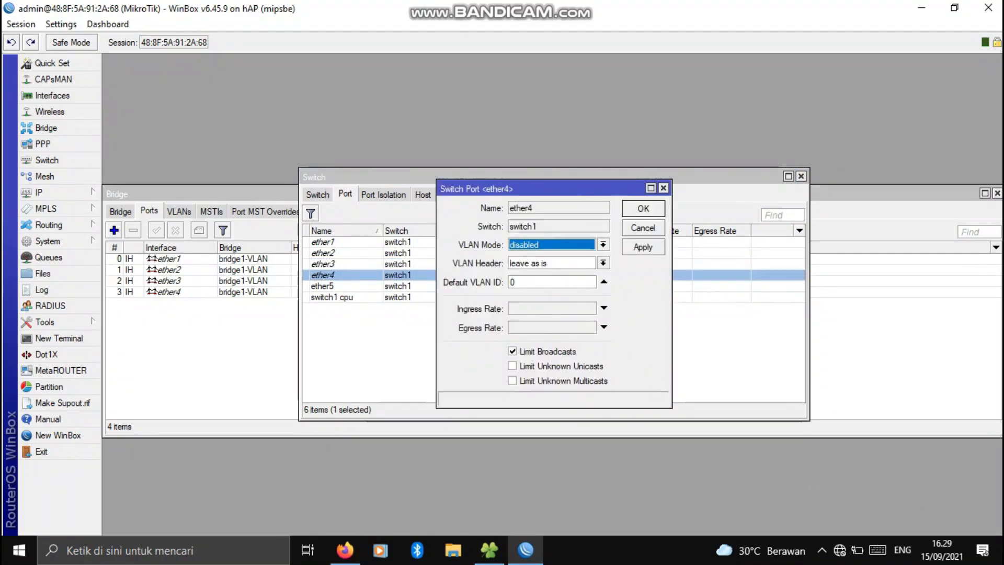
left_click(604, 245)
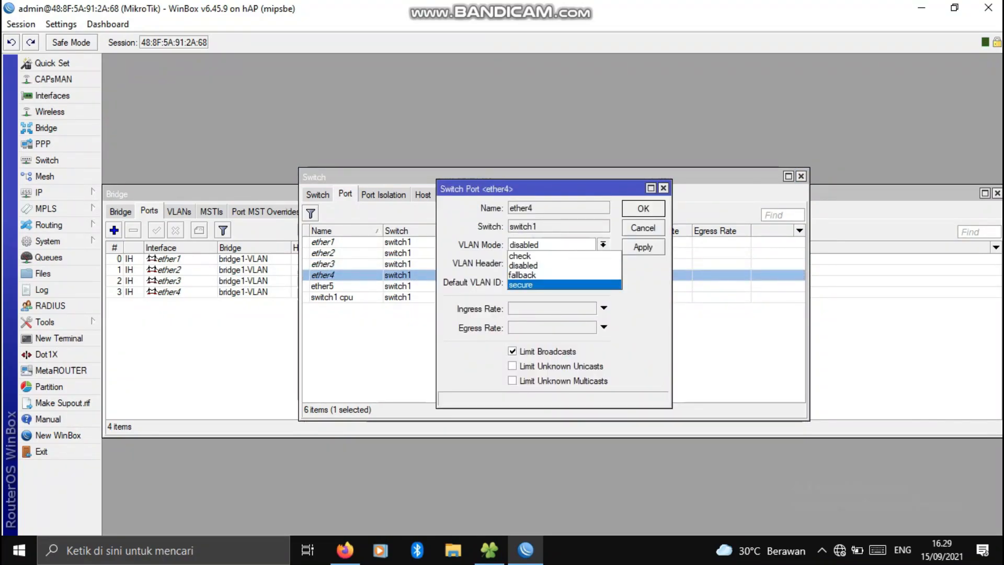
key("Return")
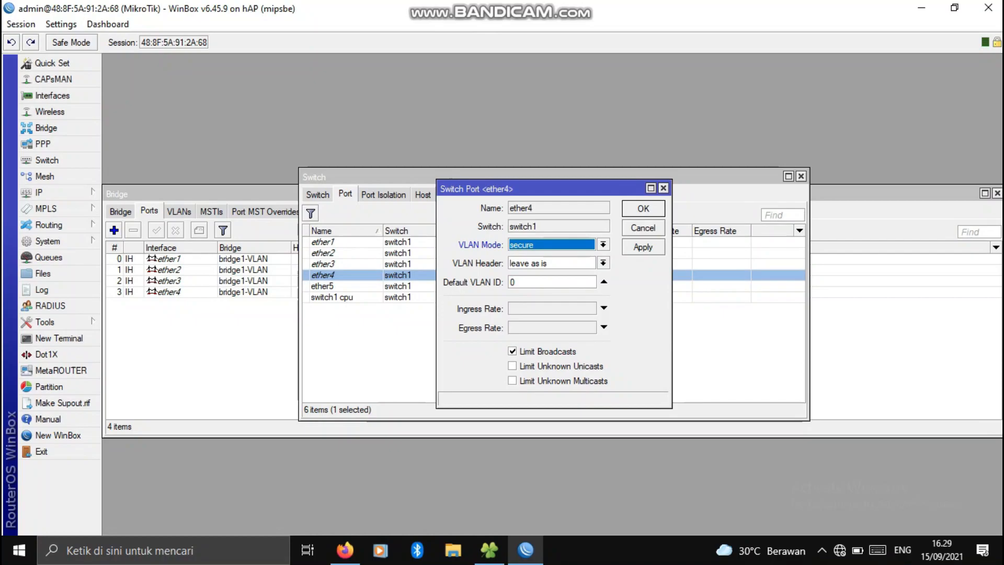
left_click(604, 263)
key("Up")
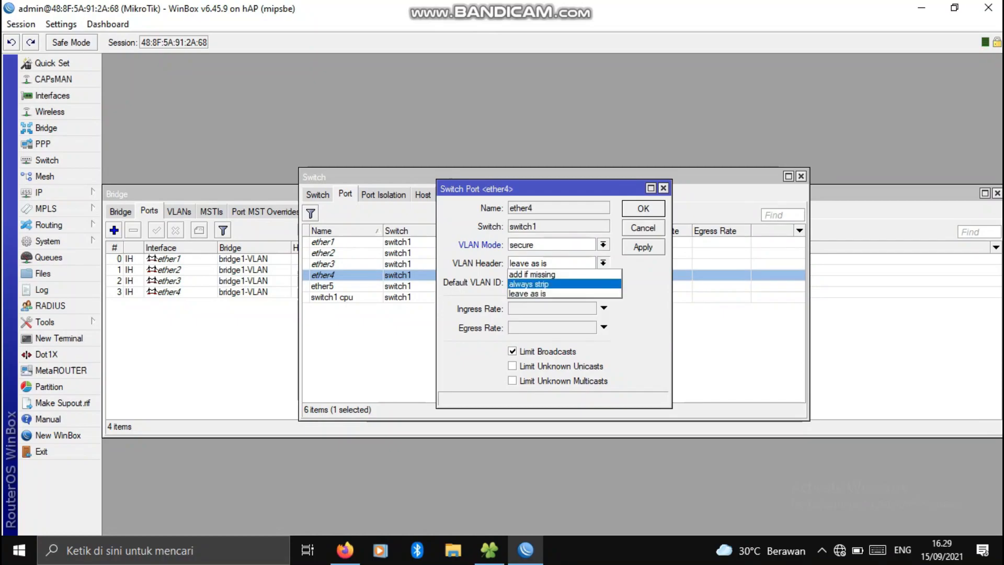
key("Return")
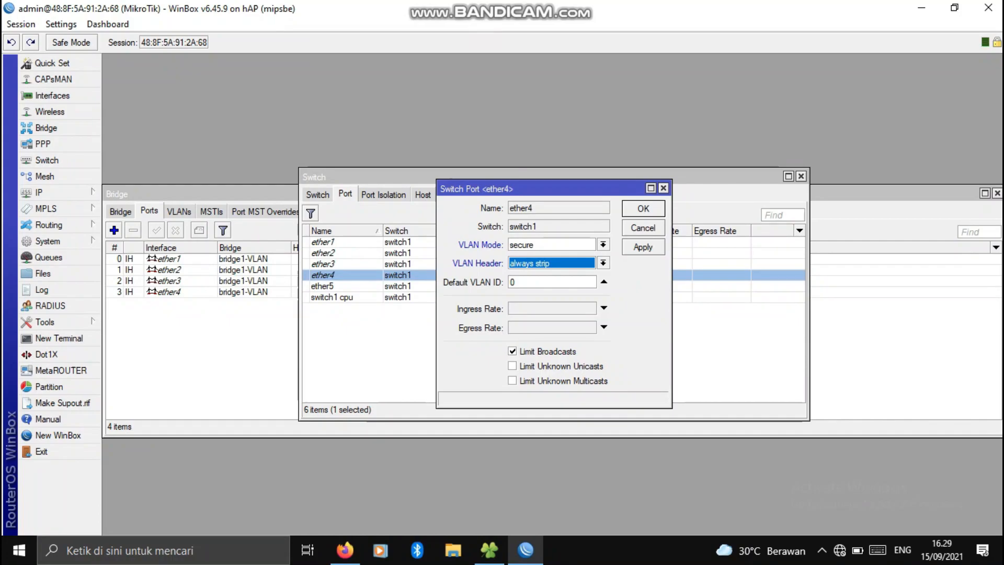
key("Tab")
type("30")
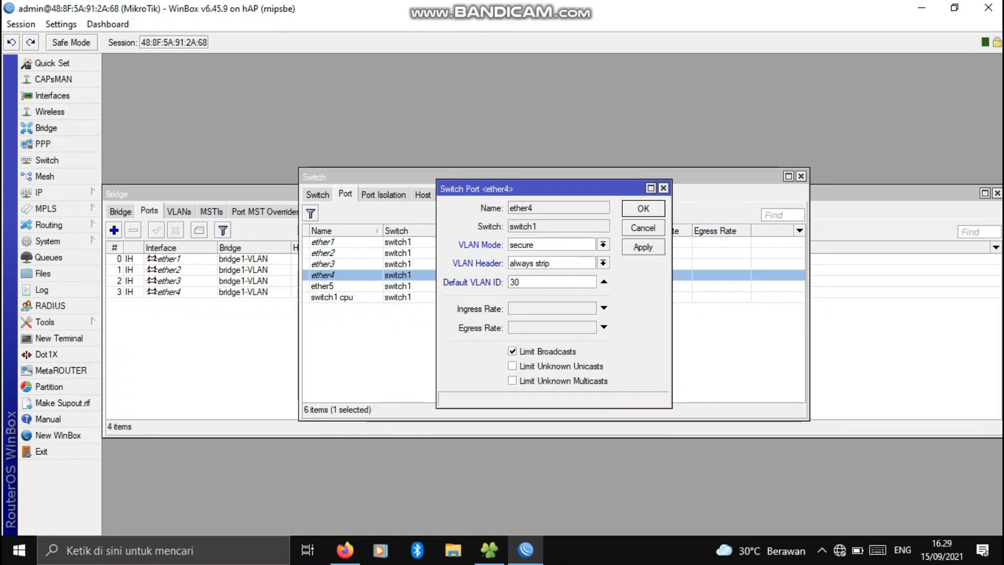
left_click(643, 247)
key("Return")
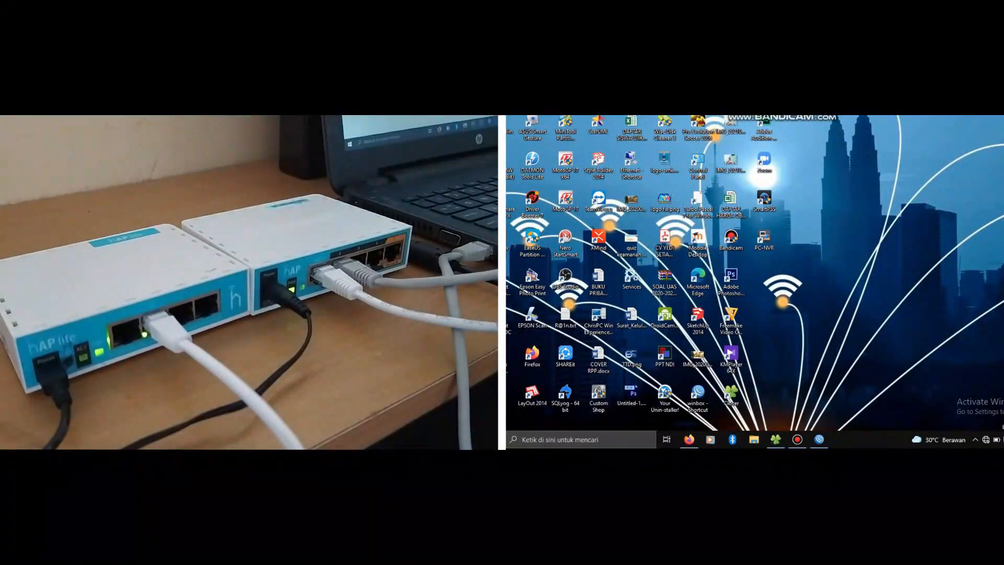
Step: Check the laptop's network status and view the INET LAN connection's IP details while connected to the VLAN 10 port
left_click(986, 439)
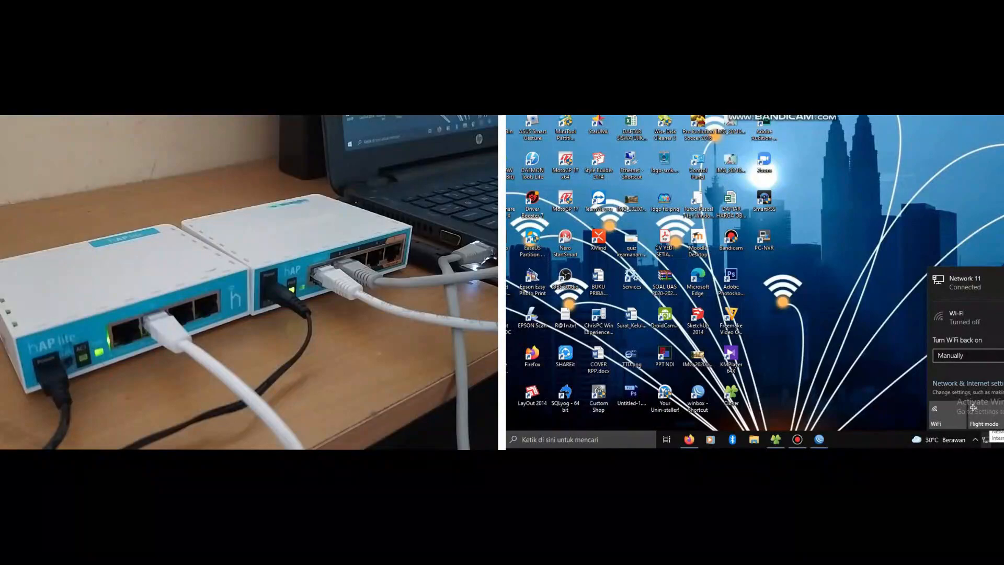
left_click(986, 440)
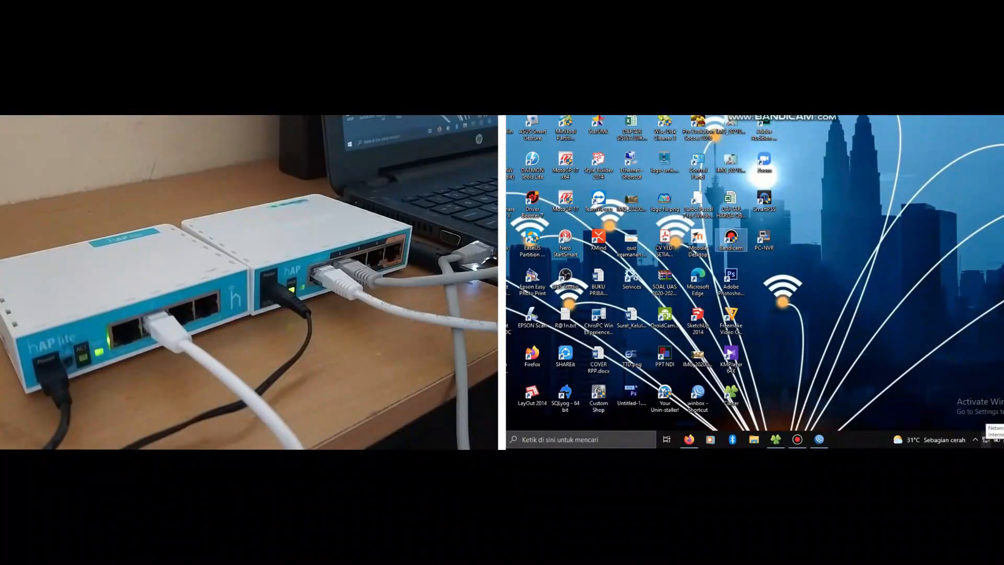
left_click(776, 440)
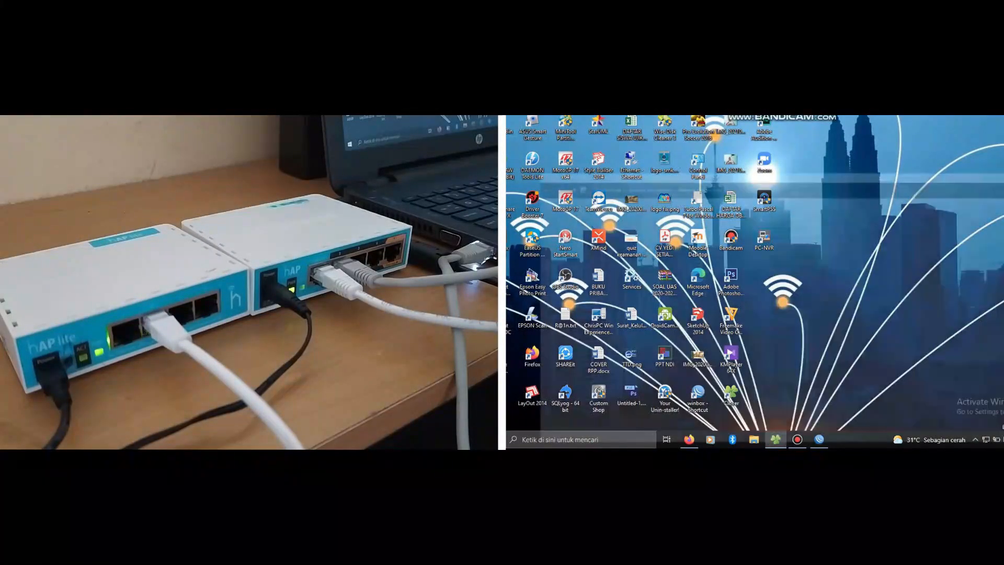
left_click(732, 282)
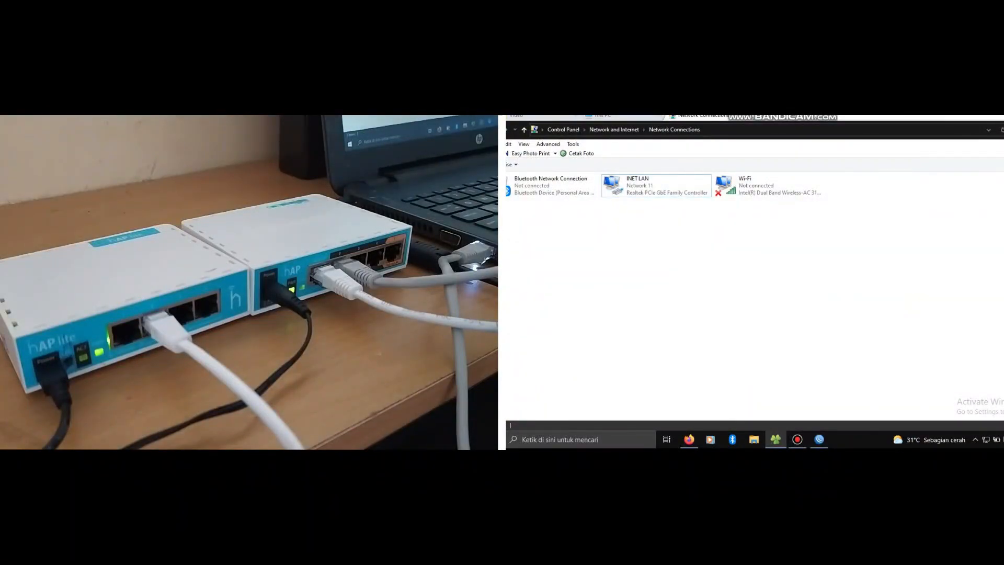
double_click(656, 186)
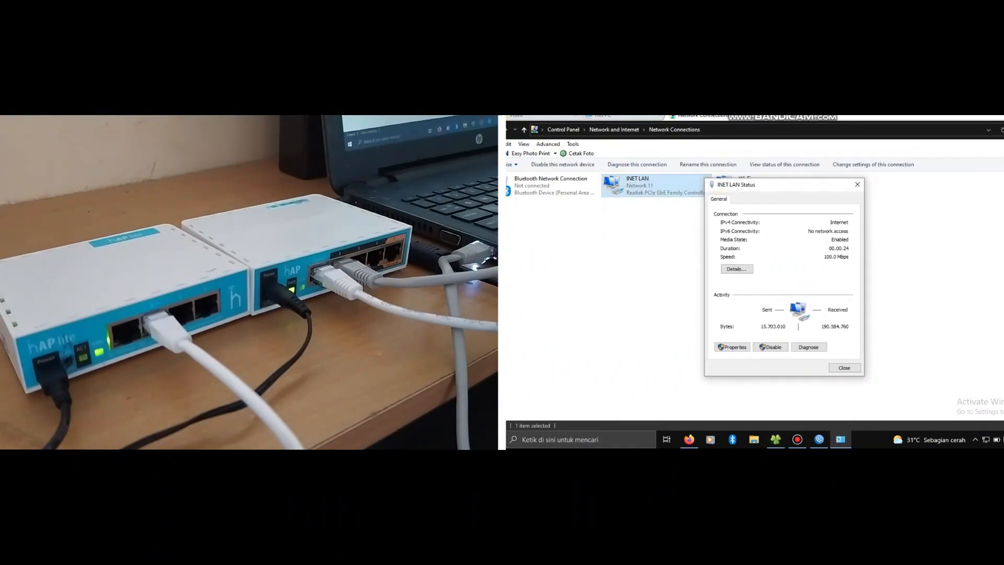
left_click(737, 269)
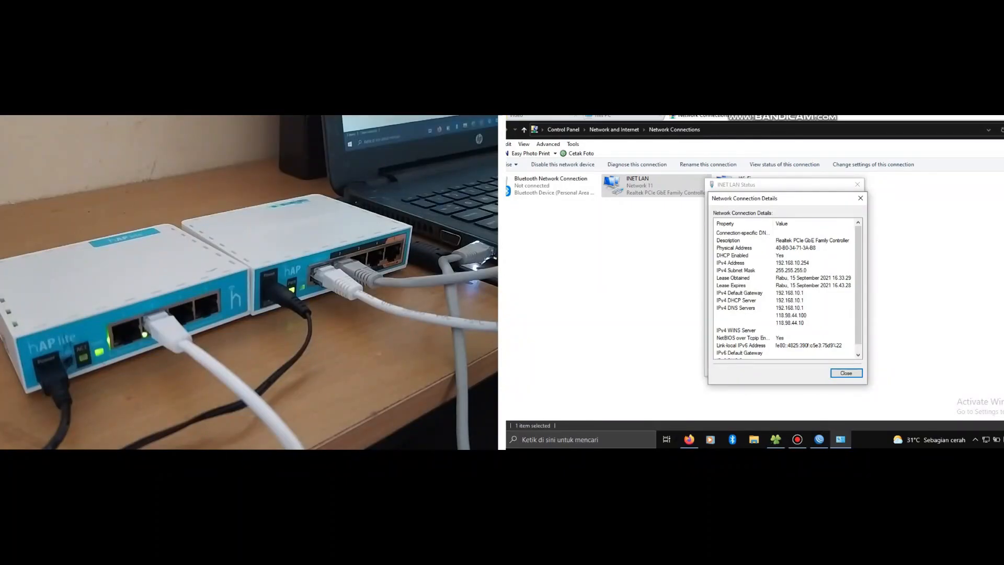
left_click(846, 373)
left_click(845, 367)
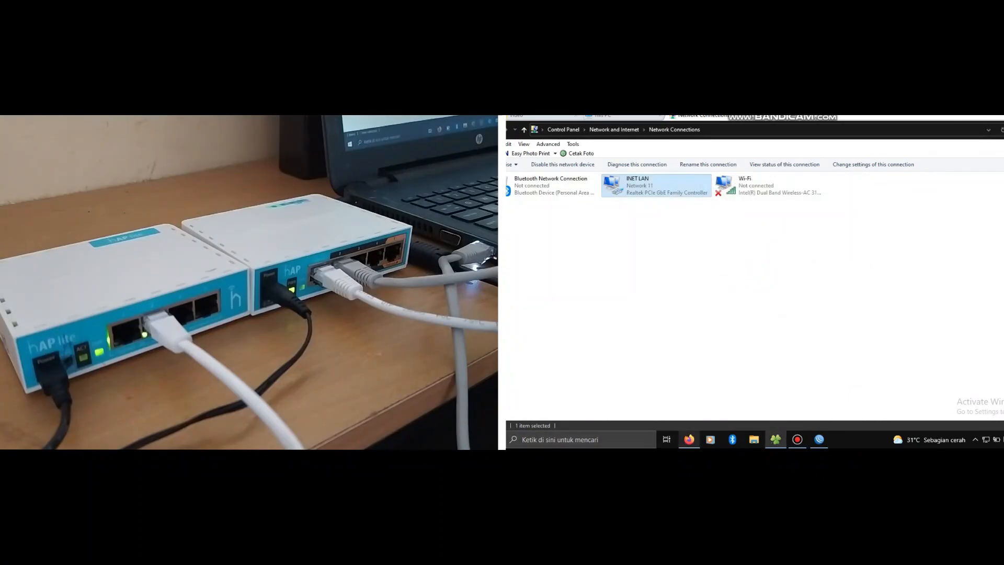
Step: Switch to Firefox, search Google for speedtest, and briefly run the internet speed test over VLAN 10 before cancelling it
left_click(689, 440)
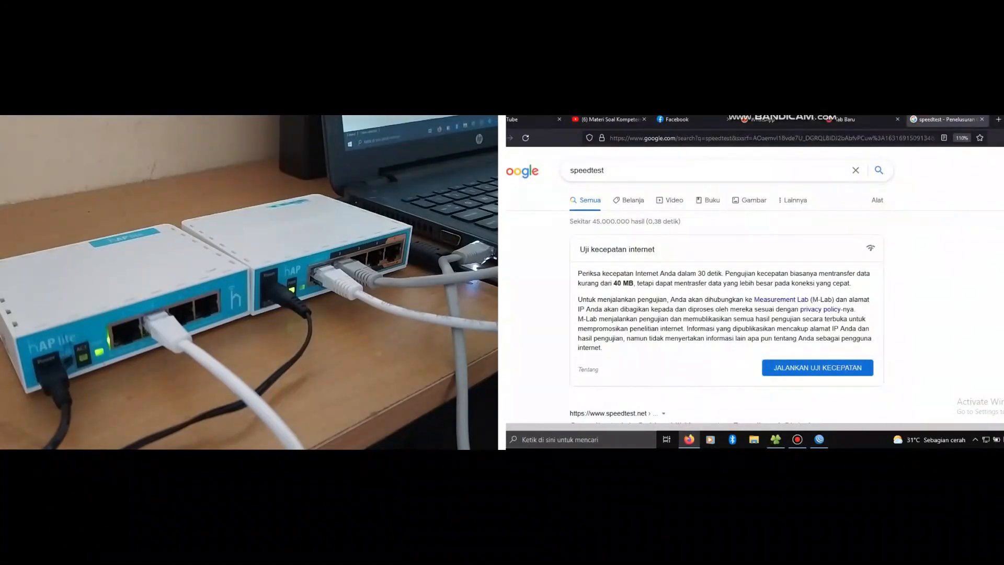
key("ctrl+l")
type("GOOGLE")
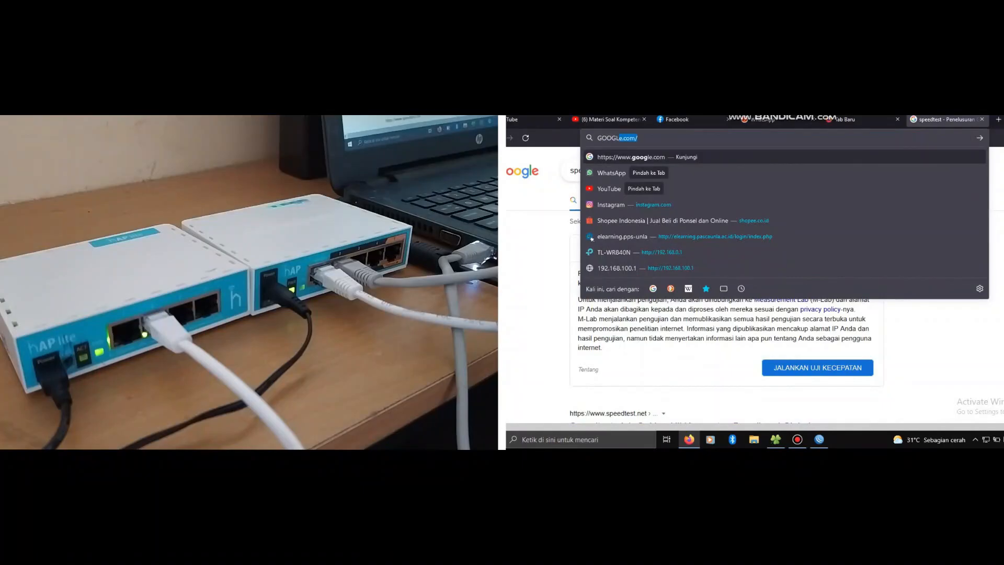
key("Return")
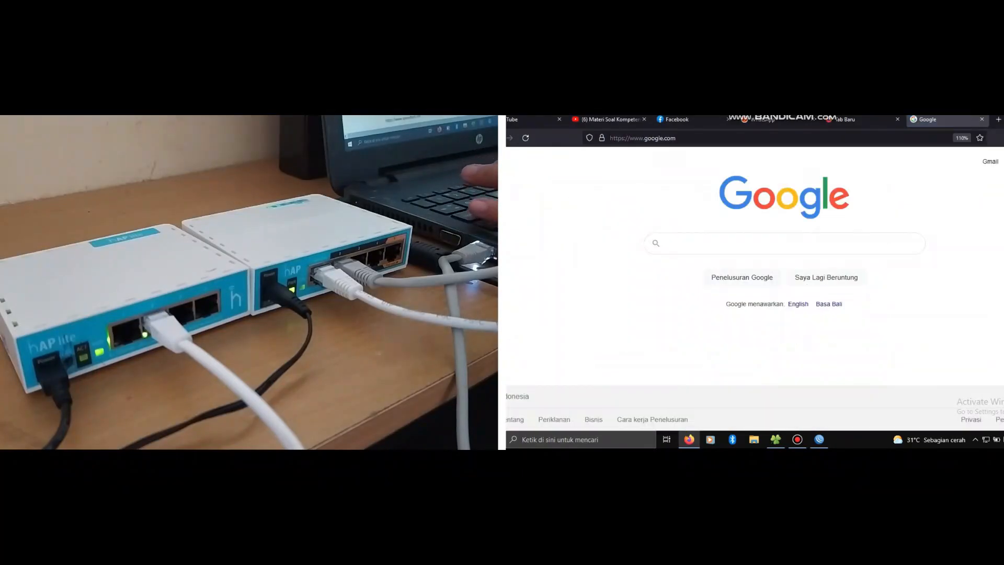
type("SPEE")
key("Down")
key("Return")
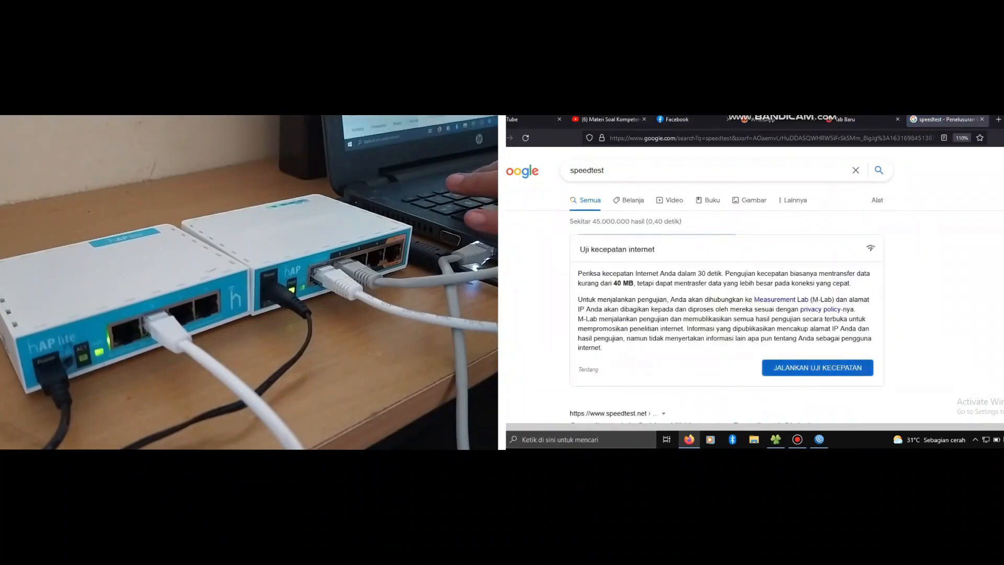
left_click(818, 367)
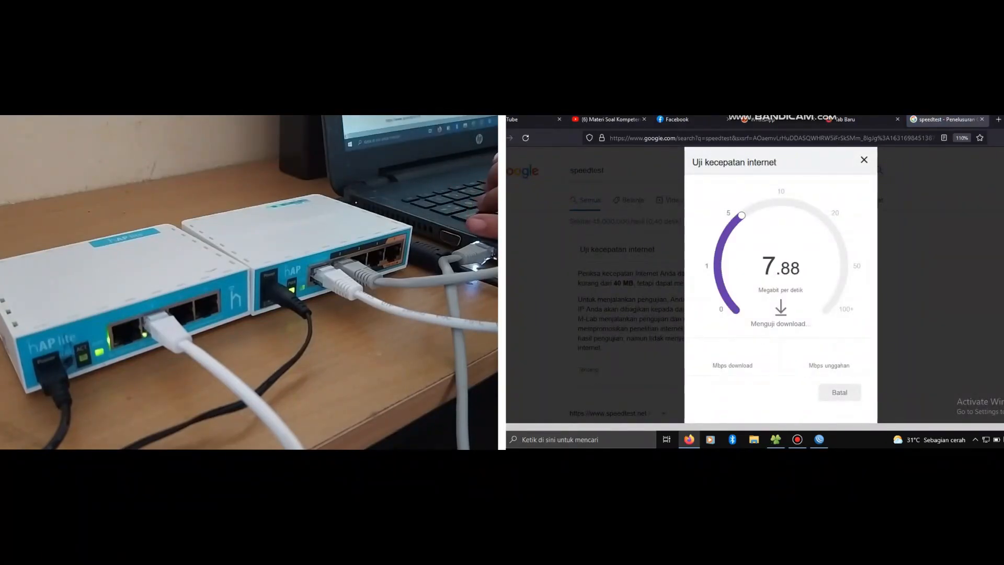
left_click(839, 393)
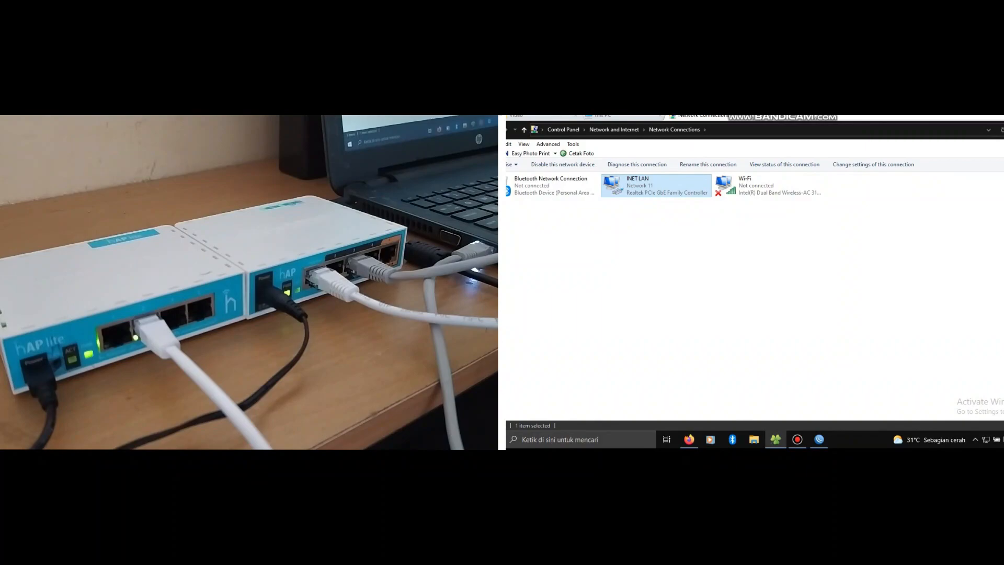
Step: View the INET LAN connection's IP details with the laptop plugged into the VLAN 20 port, and close them
key("Return")
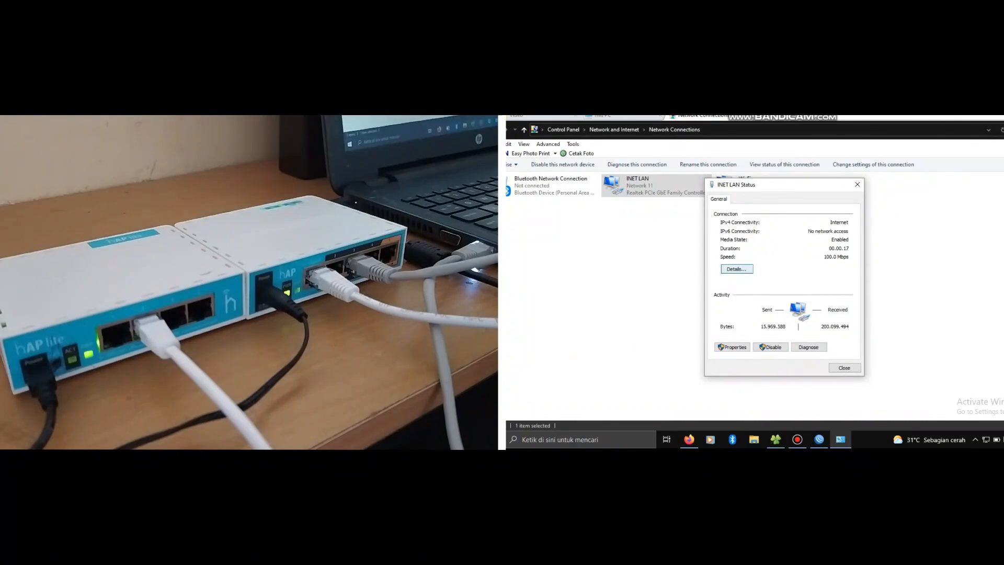
key("space")
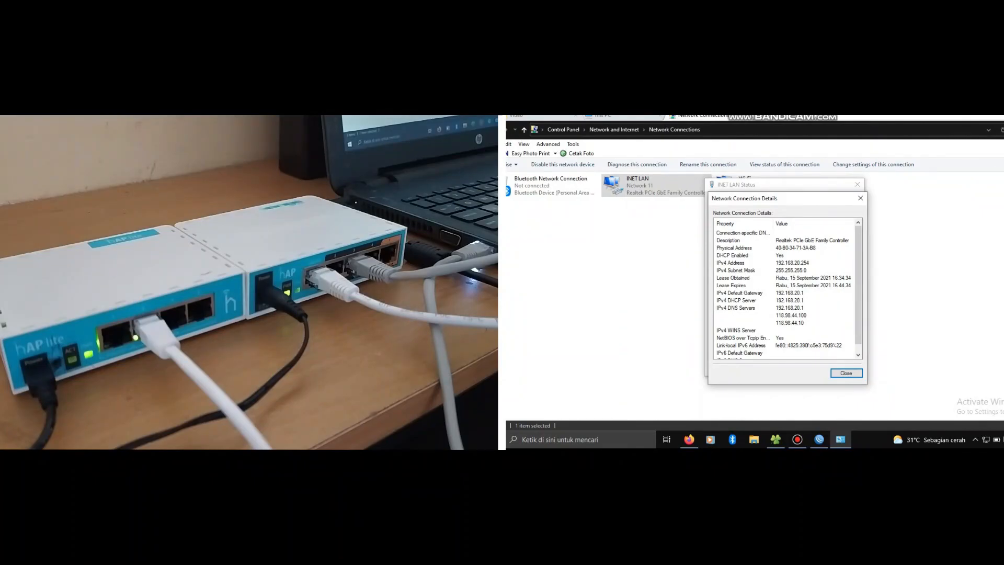
key("Return")
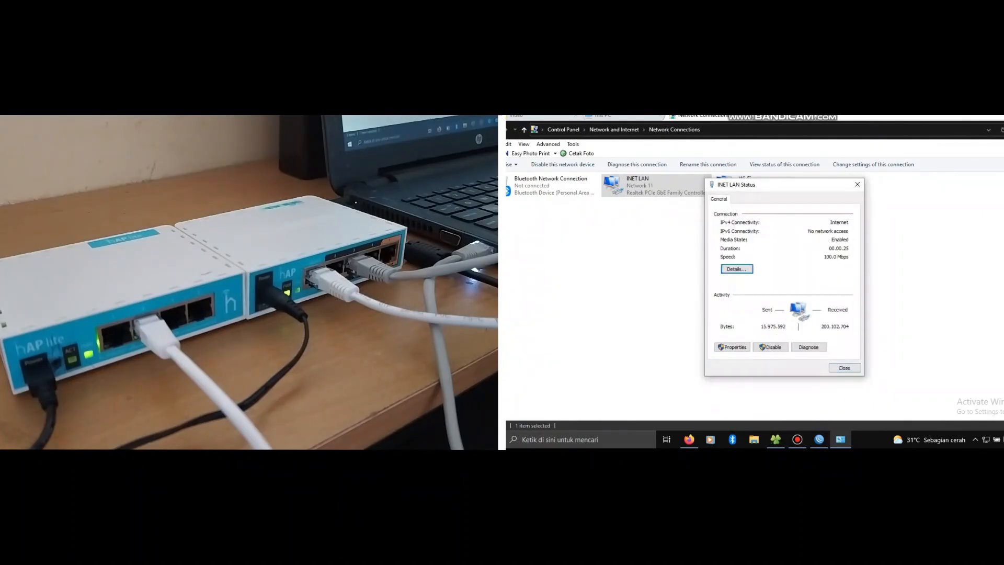
Step: Return to Firefox, search Google for speedtest again, and briefly run the internet speed test over VLAN 20 before closing it
left_click(689, 439)
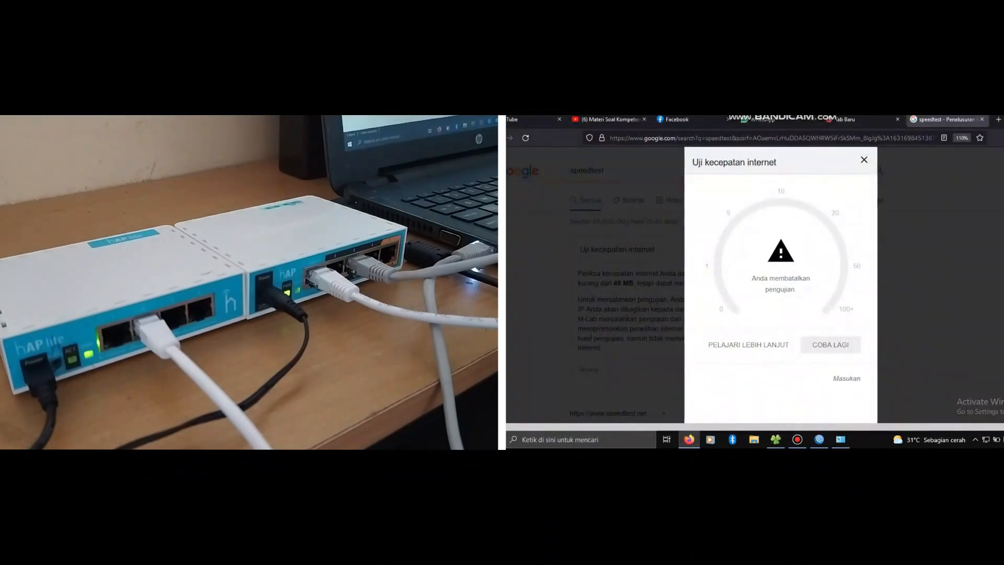
key("ctrl+l")
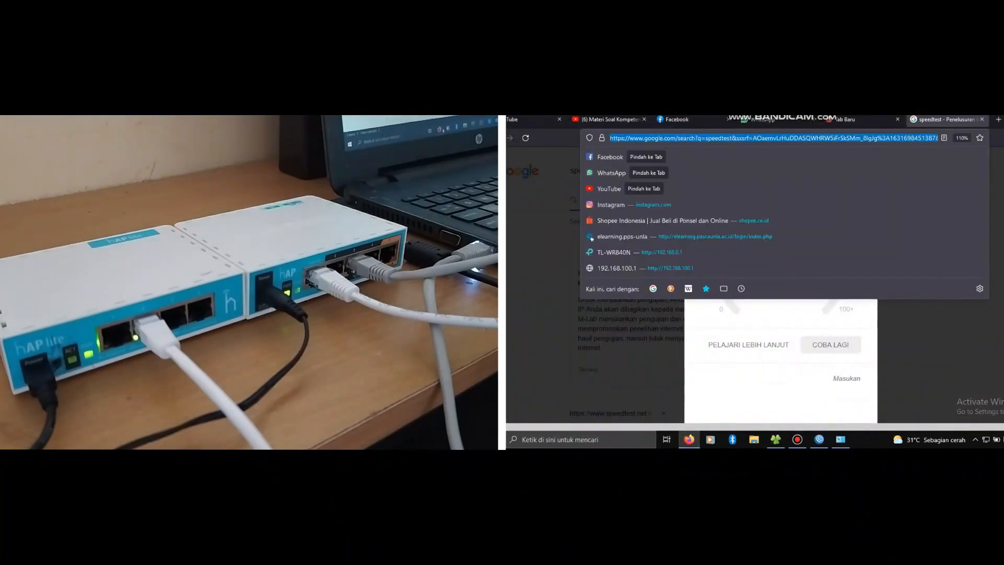
type("goo")
key("Return")
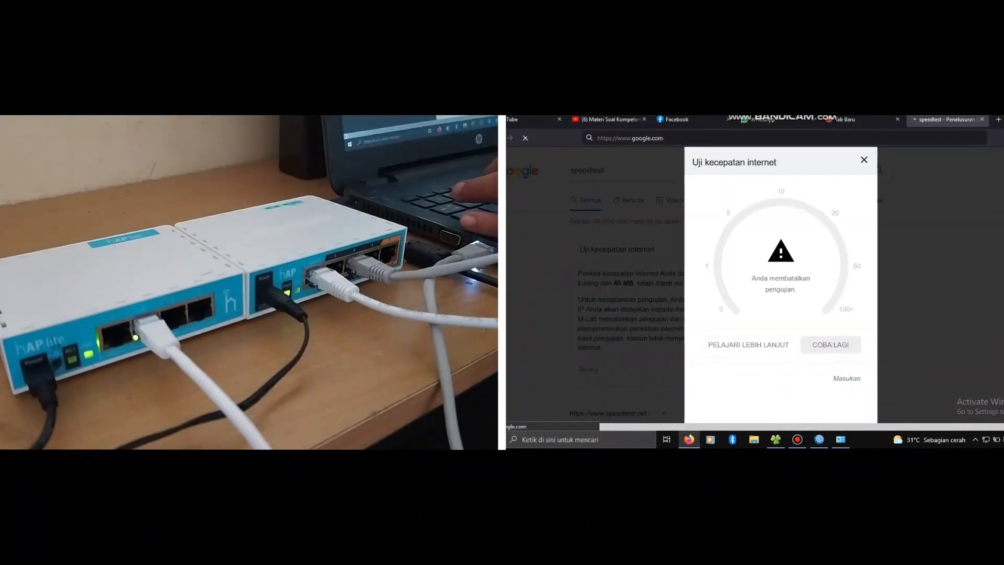
type("speedtest")
key("Return")
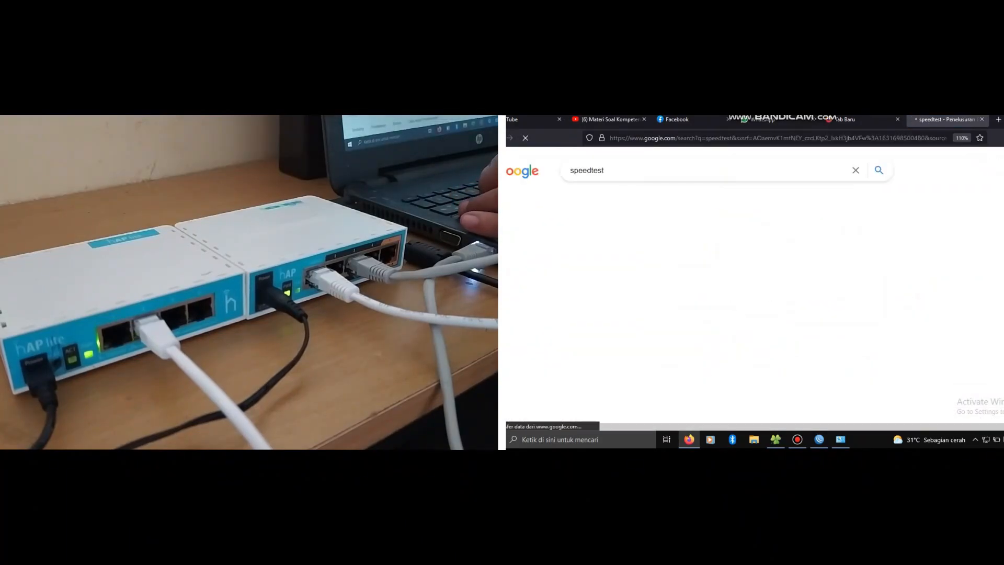
left_click(818, 366)
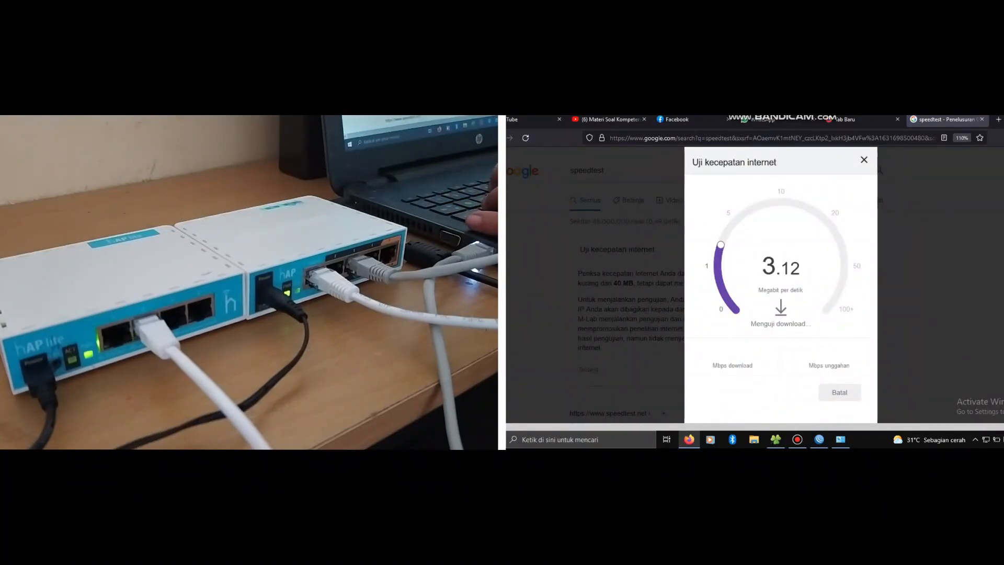
key("Escape")
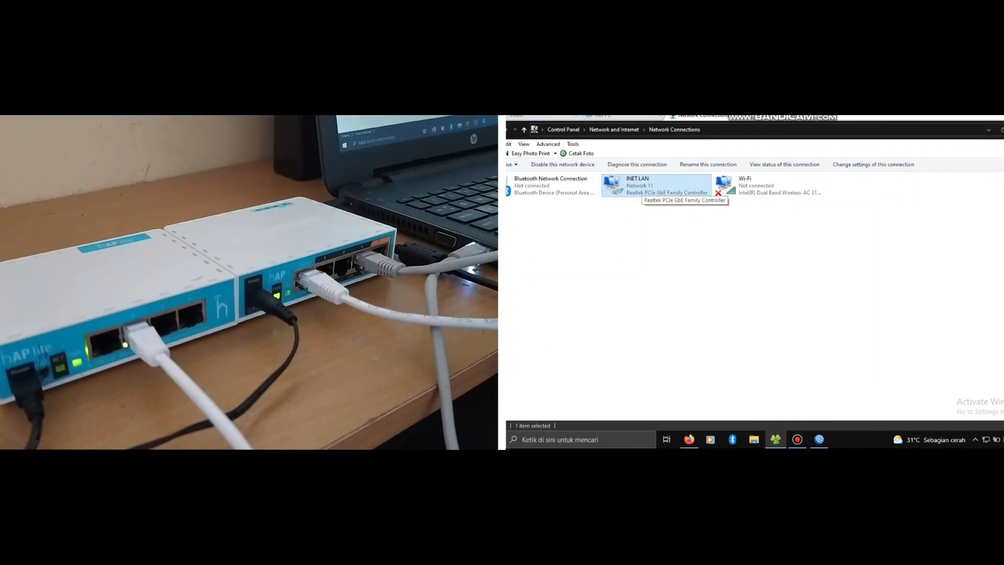
Step: View the INET LAN connection's IP details with the laptop on the VLAN 30 port, and close the status window
key("Return")
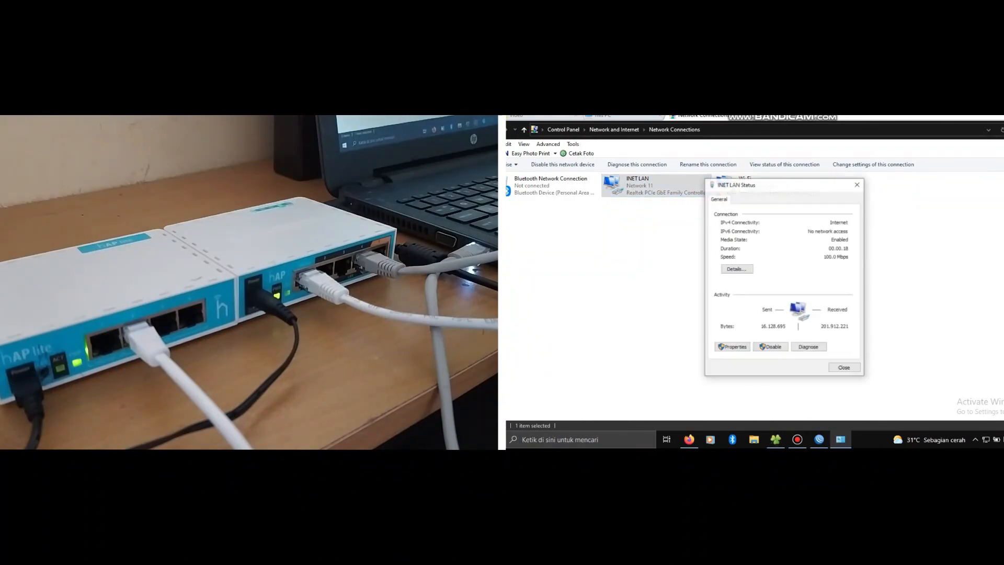
key("Return")
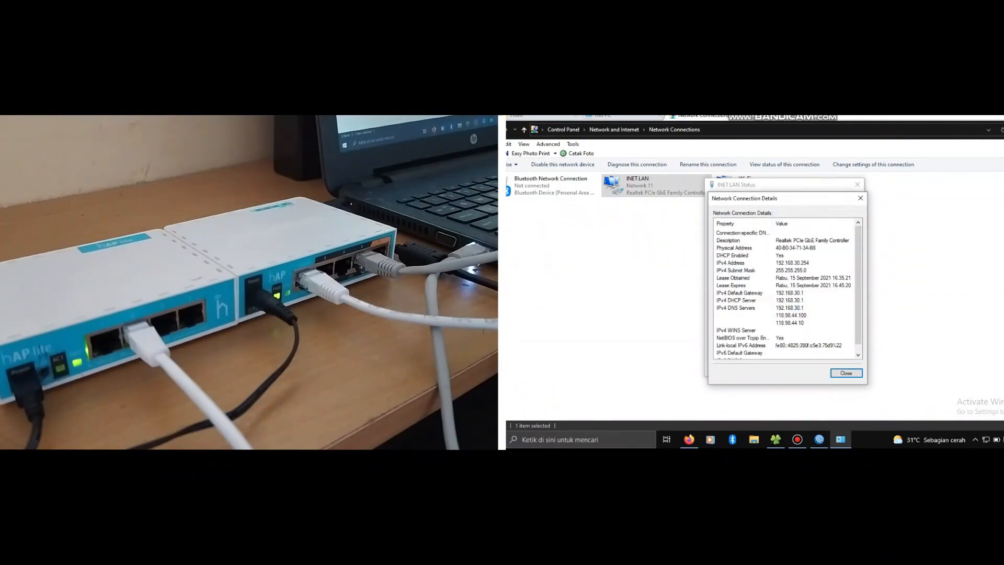
key("Return")
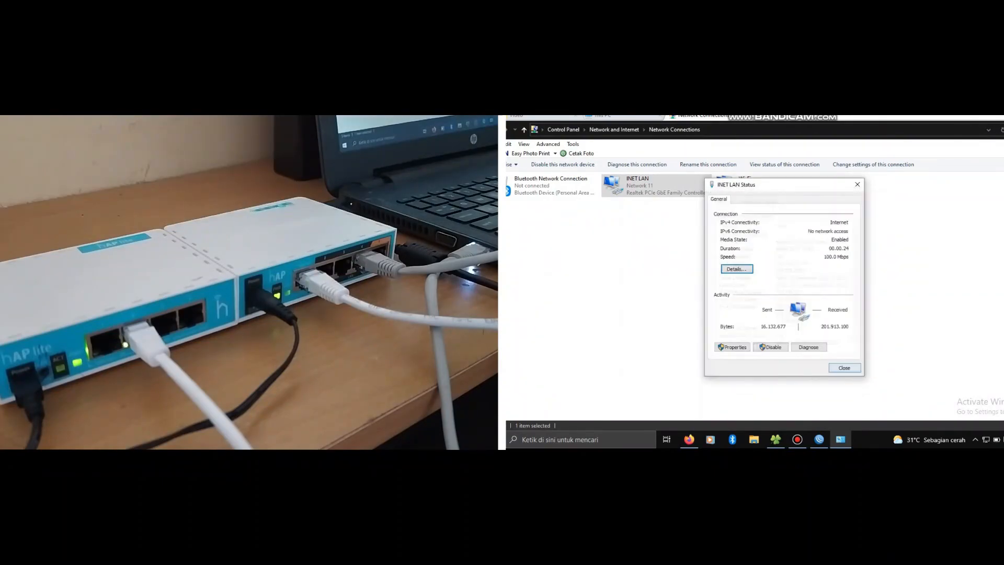
left_click(844, 368)
Step: In a new Firefox tab, search google.com for speedtest and briefly run the internet speed test over VLAN 30 before closing it
left_click(689, 440)
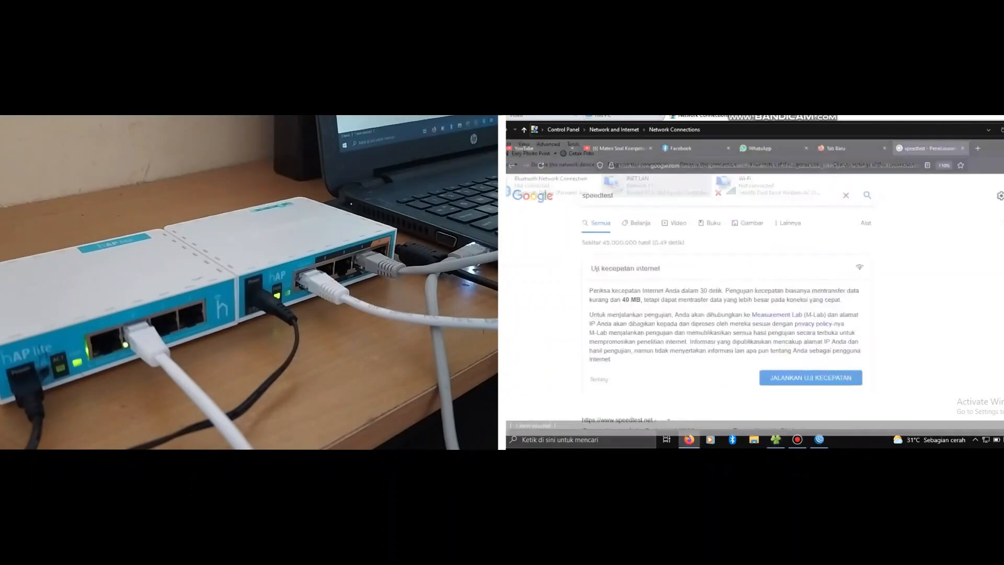
left_click(998, 119)
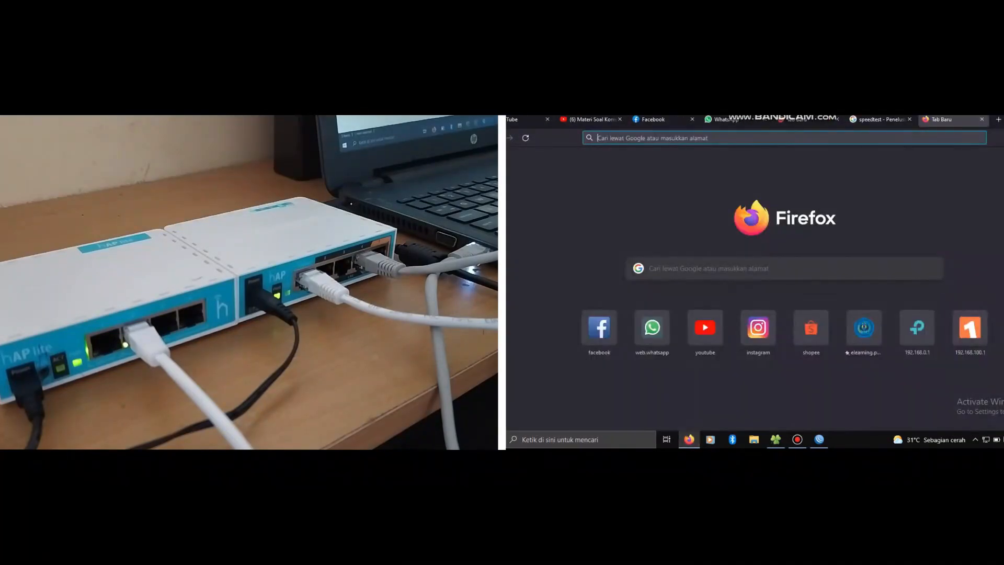
type("google.com")
key("Return")
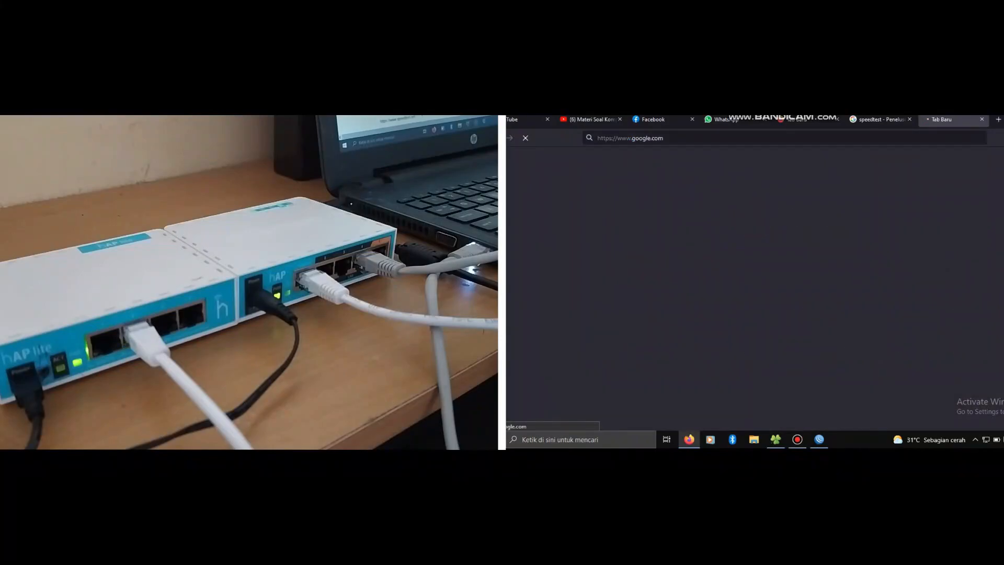
type("speedtest")
key("Return")
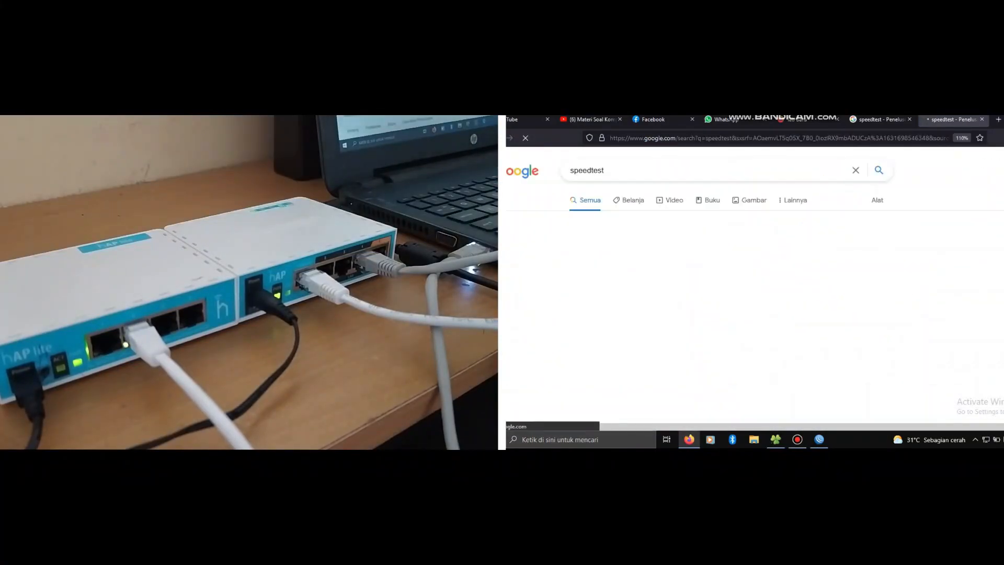
left_click(817, 367)
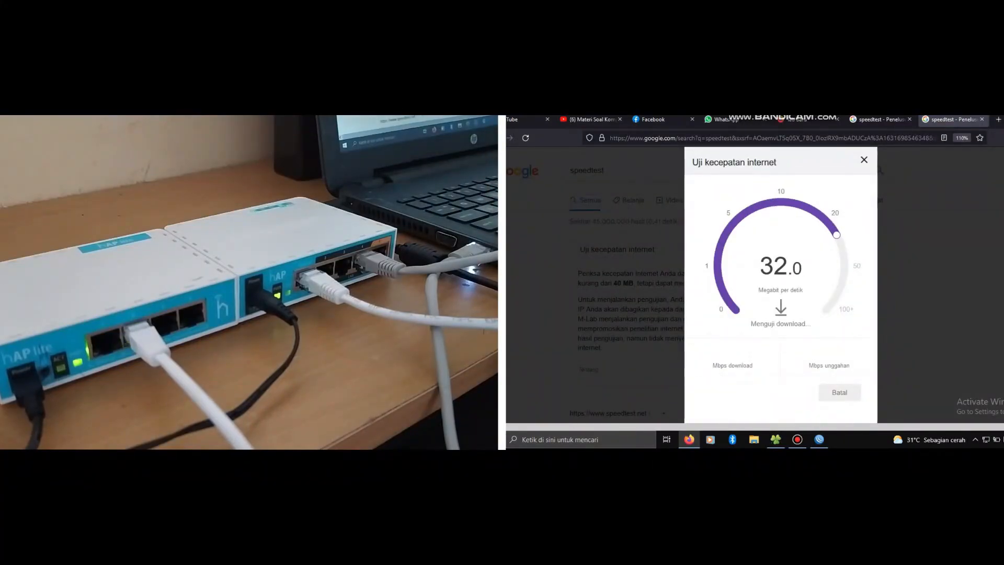
key("Escape")
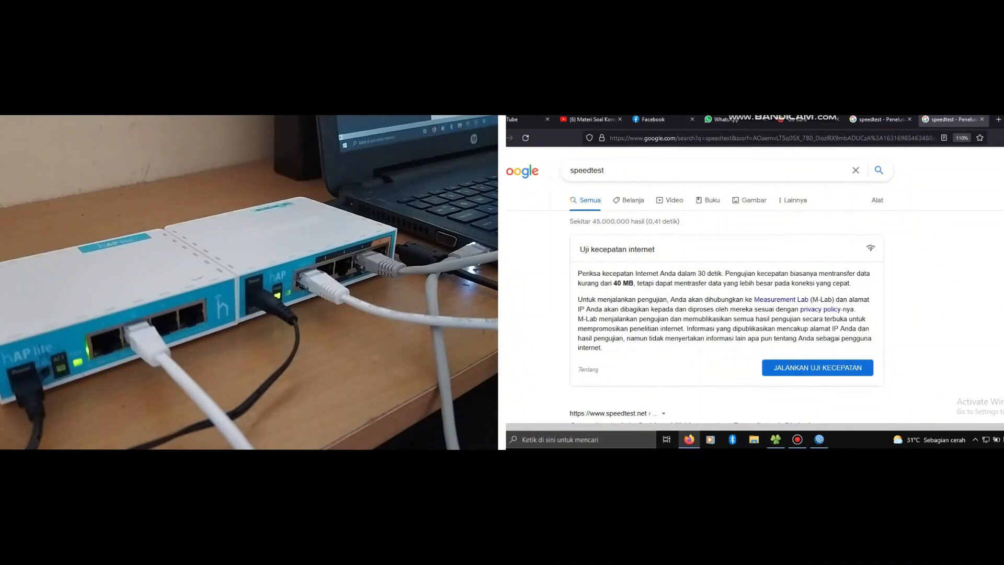